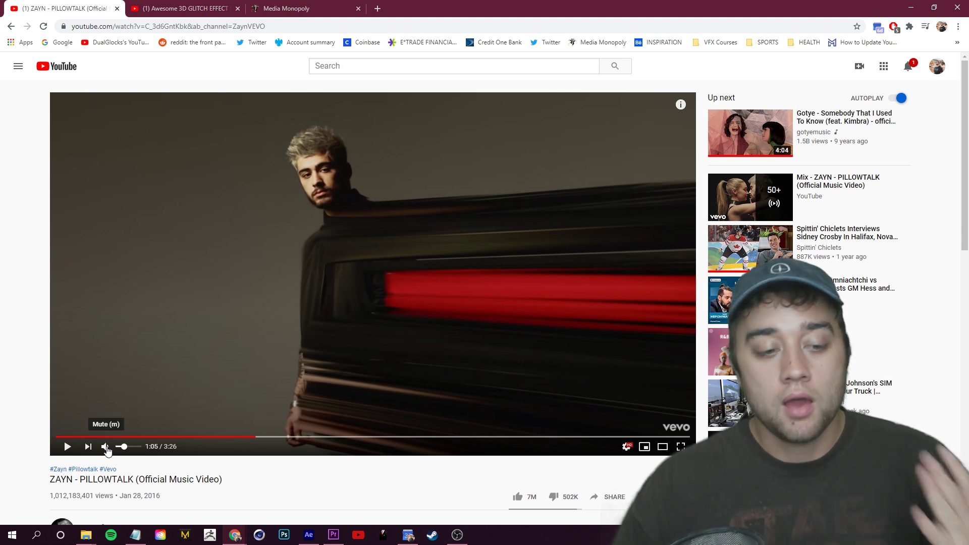
- Play the PILLOWTALK music video full screen from the beginning and pause on the clone distortion shot around 0:25
left_click(246, 437)
key("space")
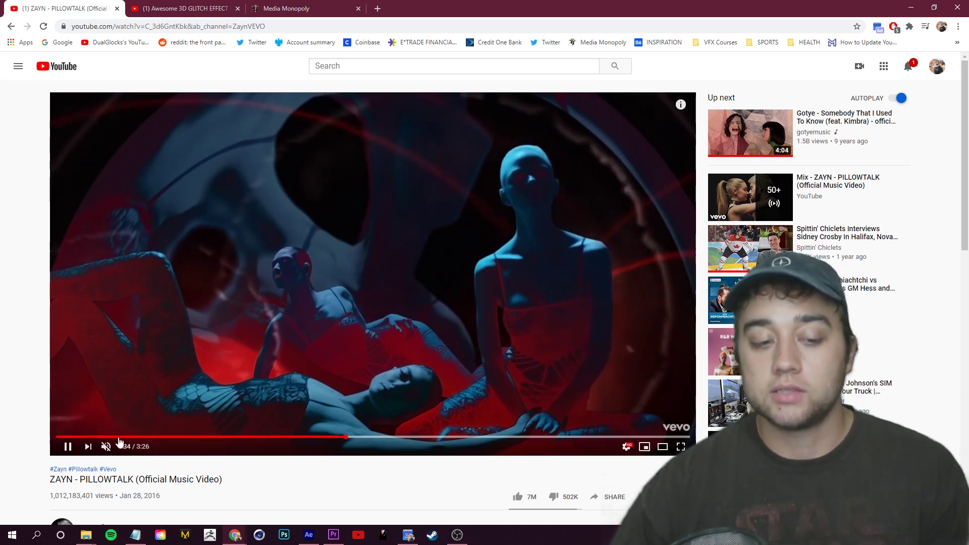
left_click(56, 437)
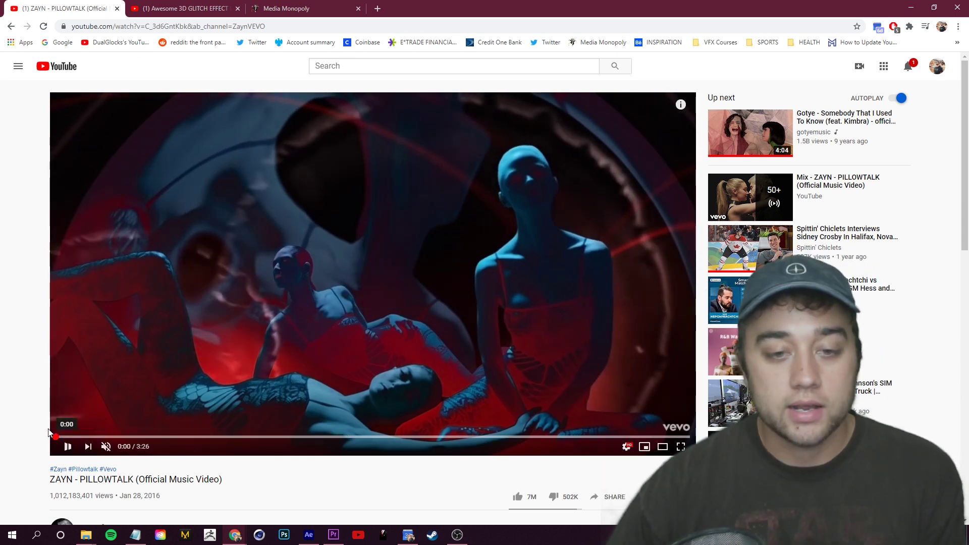
double_click(212, 330)
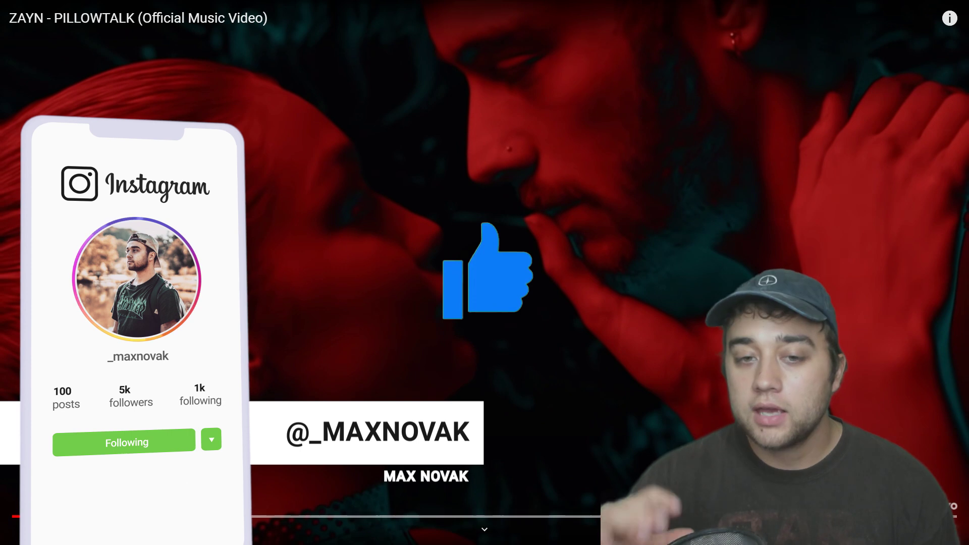
left_click(366, 226)
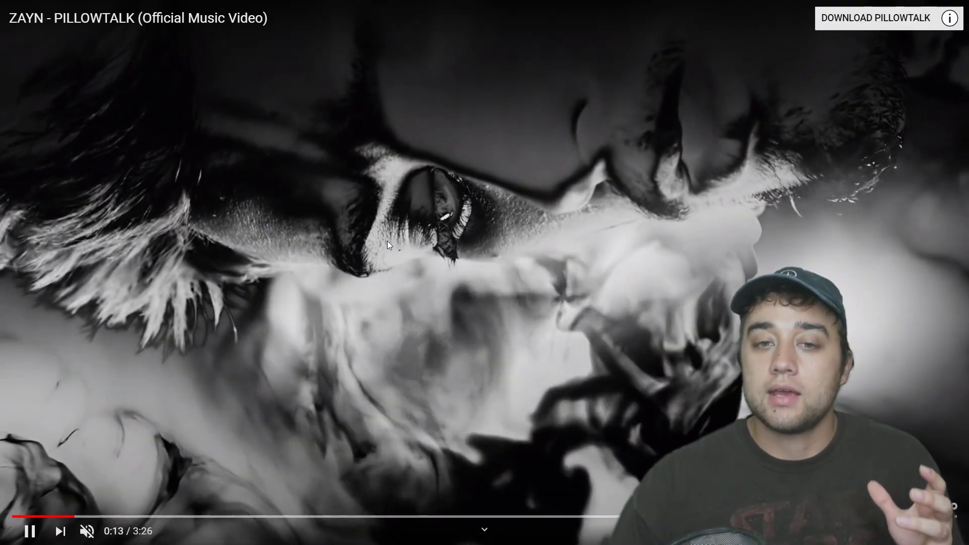
left_click(381, 333)
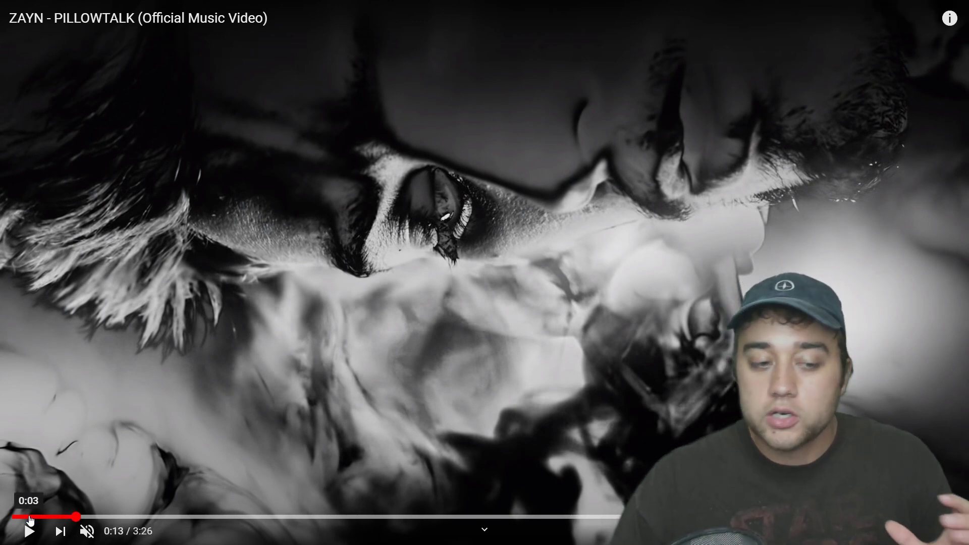
left_click(256, 448)
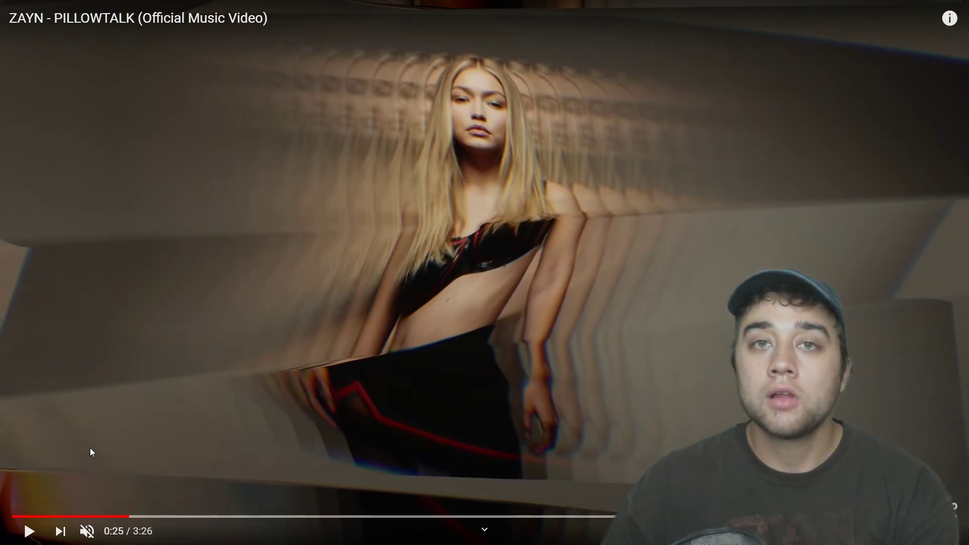
- Examine the clone distortion around the woman frame by frame between about 0:24 and 0:25
key("comma")
key("comma")
key("comma")
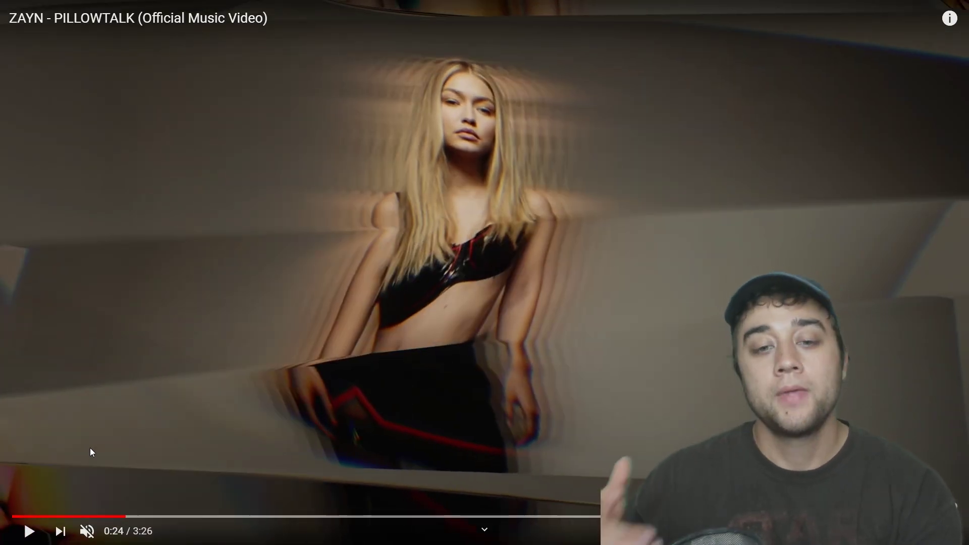
key("comma")
key("comma")
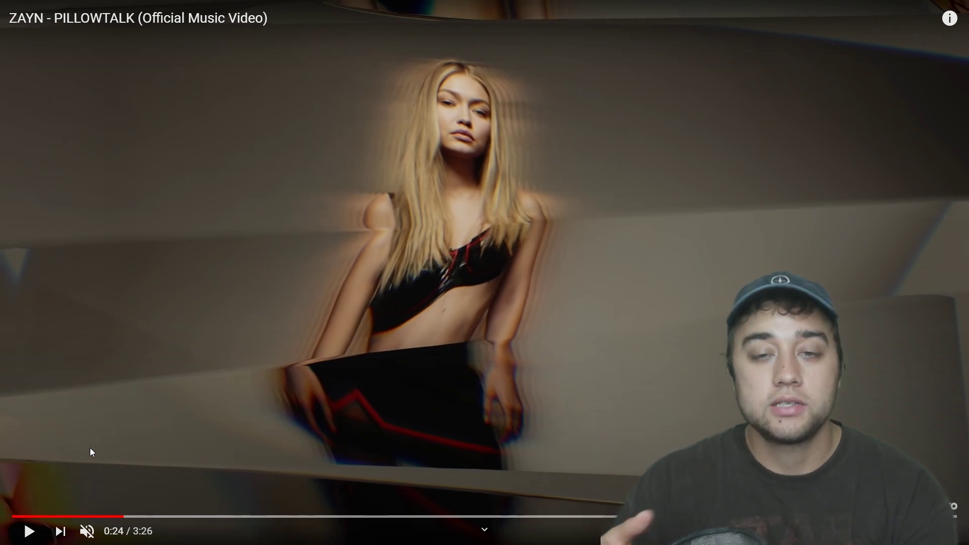
key("period")
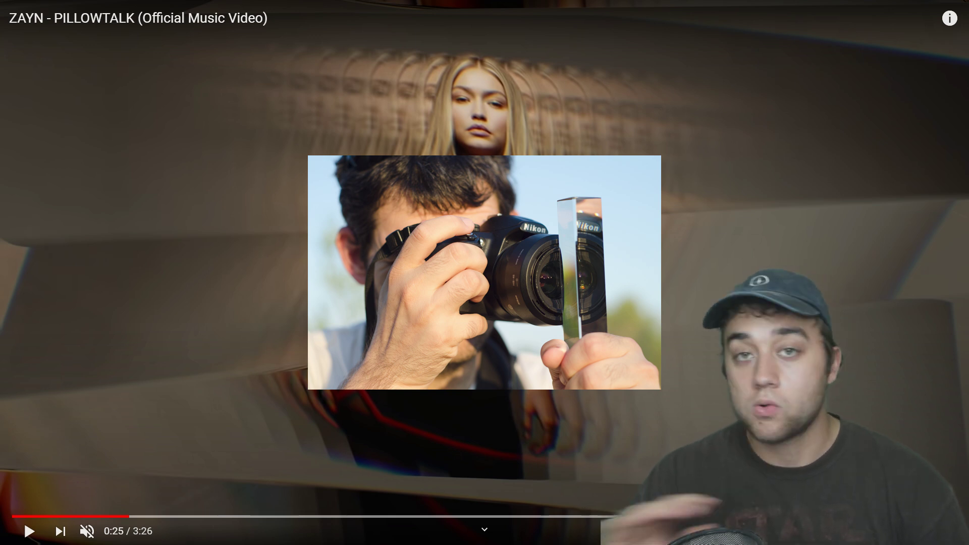
left_click(216, 418)
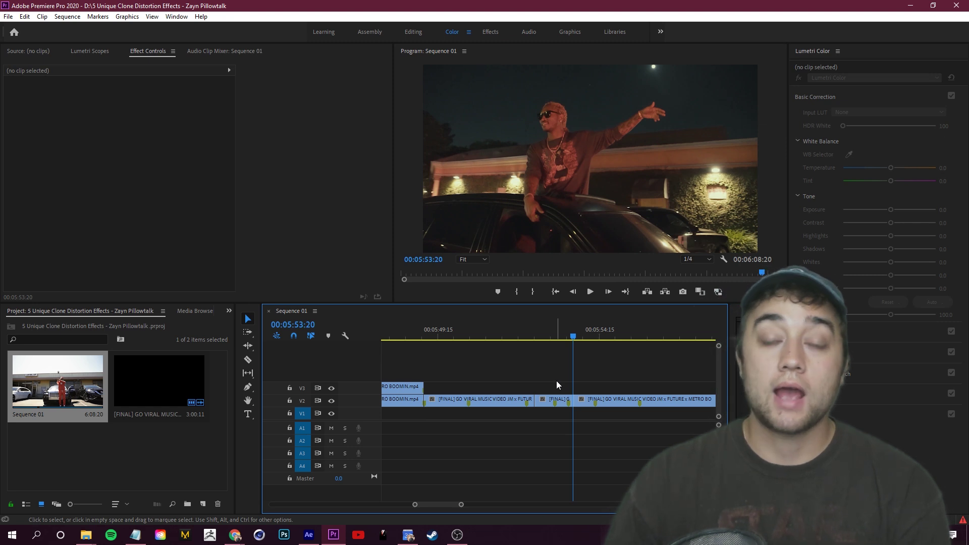
- In Premiere Pro, duplicate the short clip before the playhead onto track V4 and replace the copy with an After Effects composition
left_click_drag(552, 400, 540, 371)
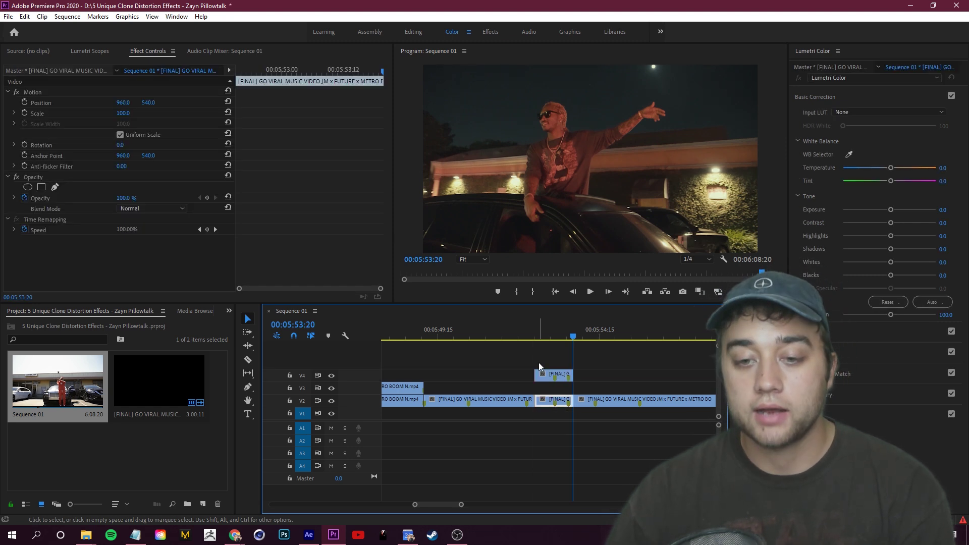
left_click(562, 354)
right_click(541, 374)
left_click(473, 345)
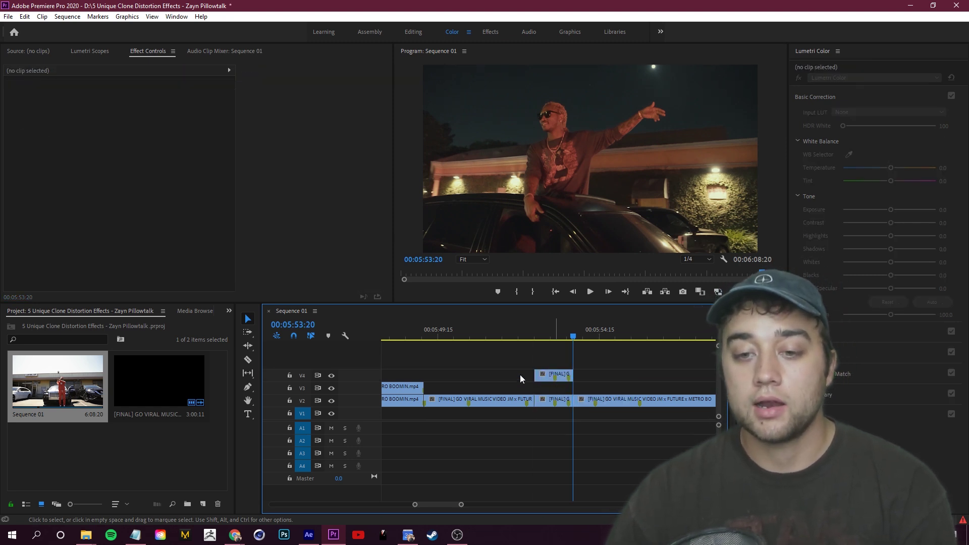
right_click(555, 376)
left_click(619, 160)
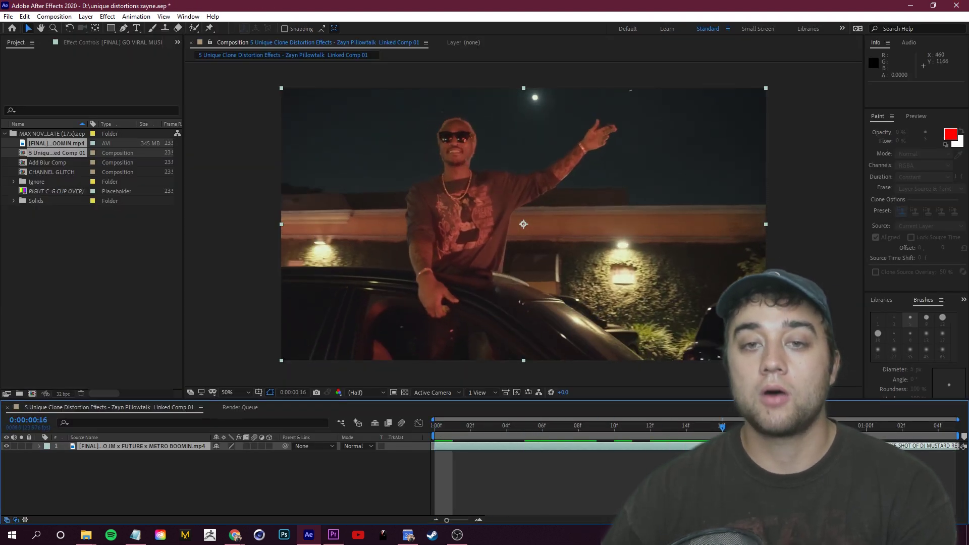
- Open the clip's layer view at the first frame and paint a Roto Brush foreground selection over the man's hand, arm and body
left_click_drag(722, 428, 315, 451)
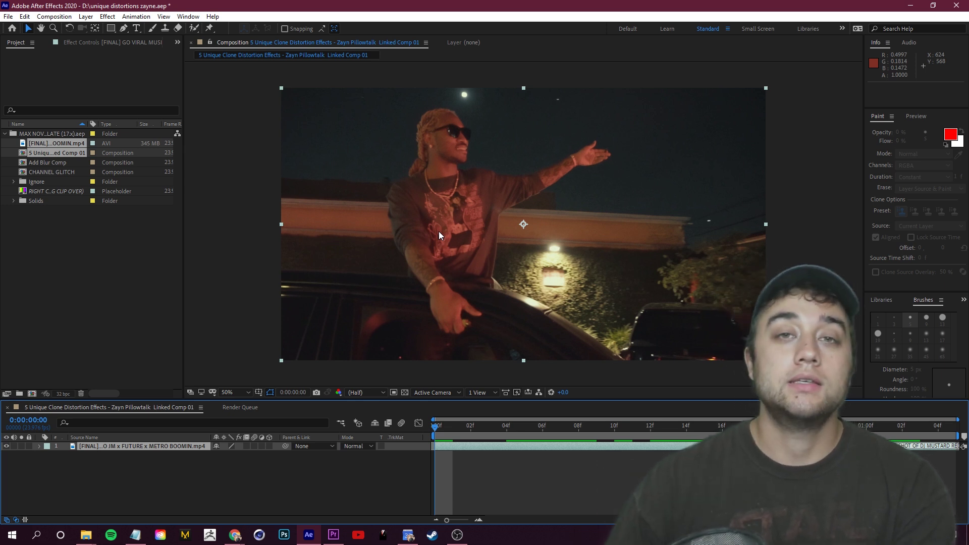
double_click(127, 446)
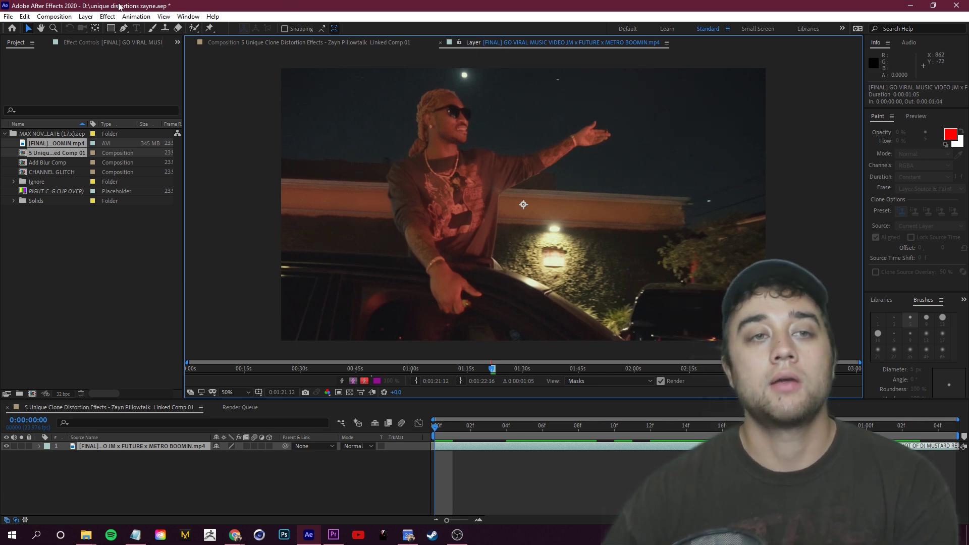
left_click(196, 29)
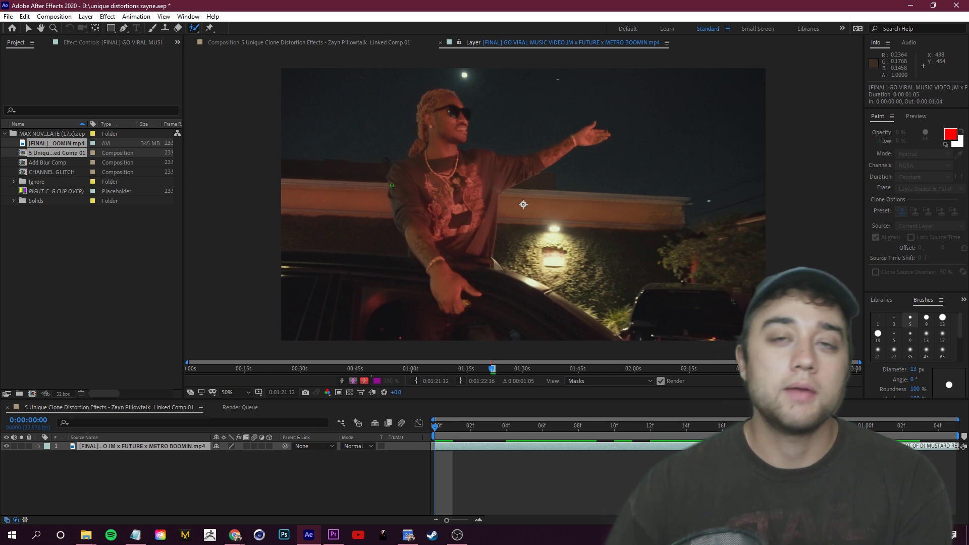
scroll(445, 268, "up", 2)
left_click_drag(434, 227, 444, 246)
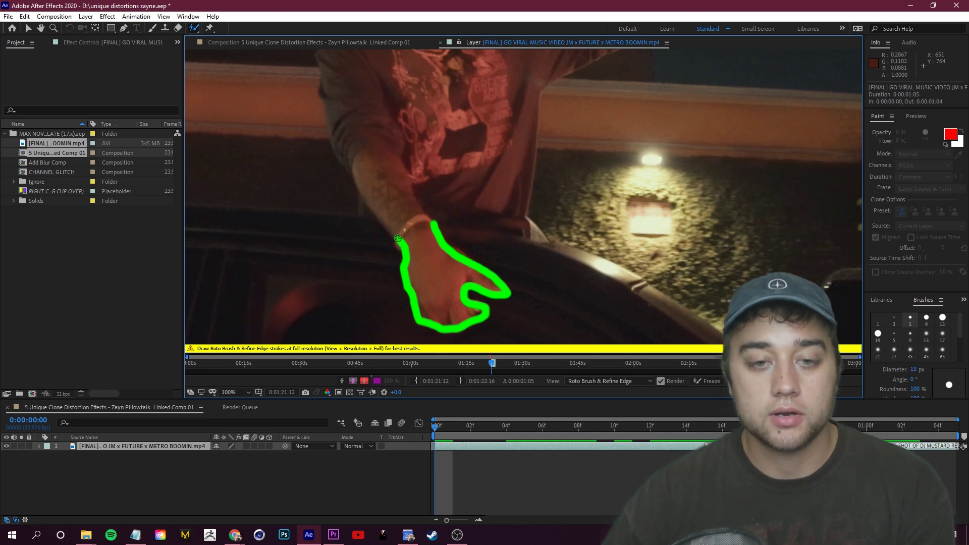
mouse_move(347, 162)
left_mouse_down()
mouse_move(314, 95)
mouse_move(321, 38)
left_mouse_up()
scroll(580, 300, "down", 2)
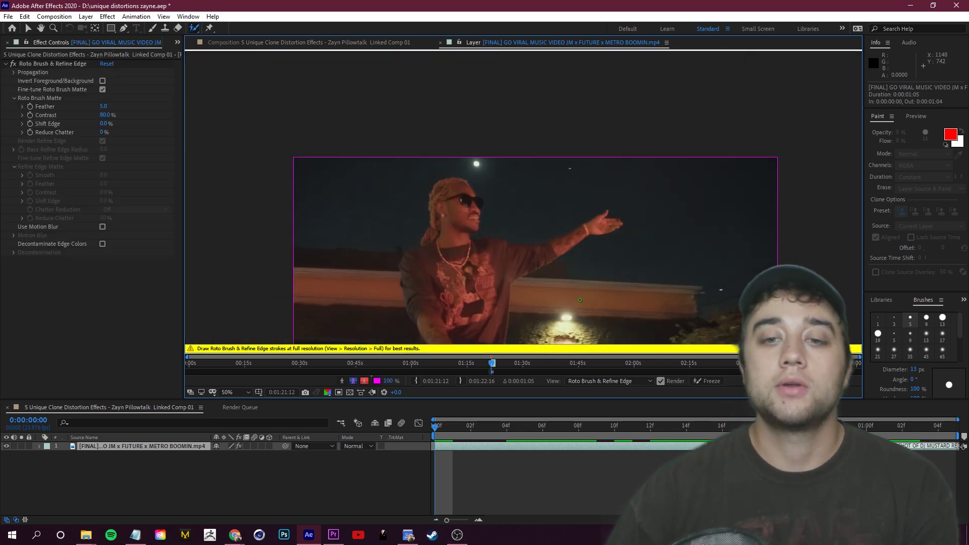
- Subtract the background around the man from the Roto Brush selection and set the matte Feather to 17.4
left_click_drag(503, 211, 664, 160)
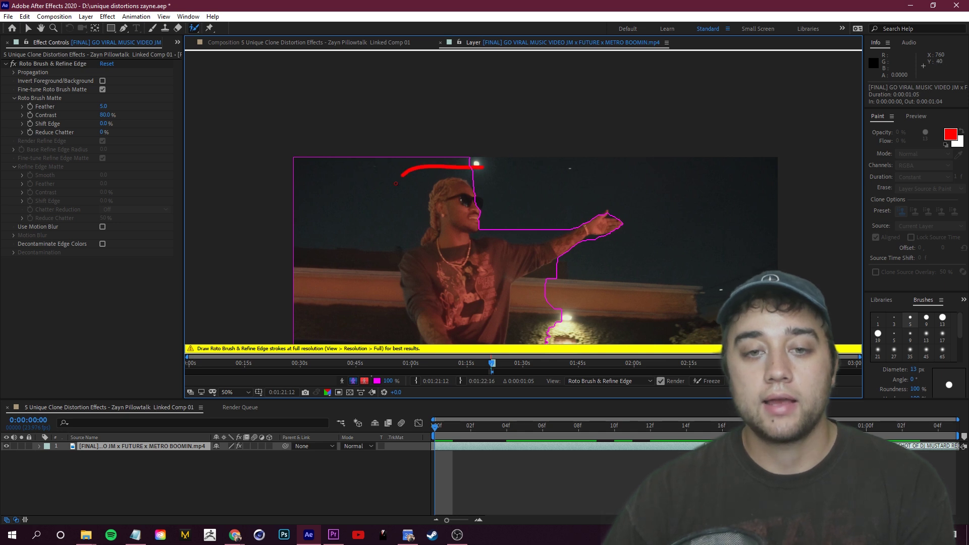
scroll(511, 269, "down", 2)
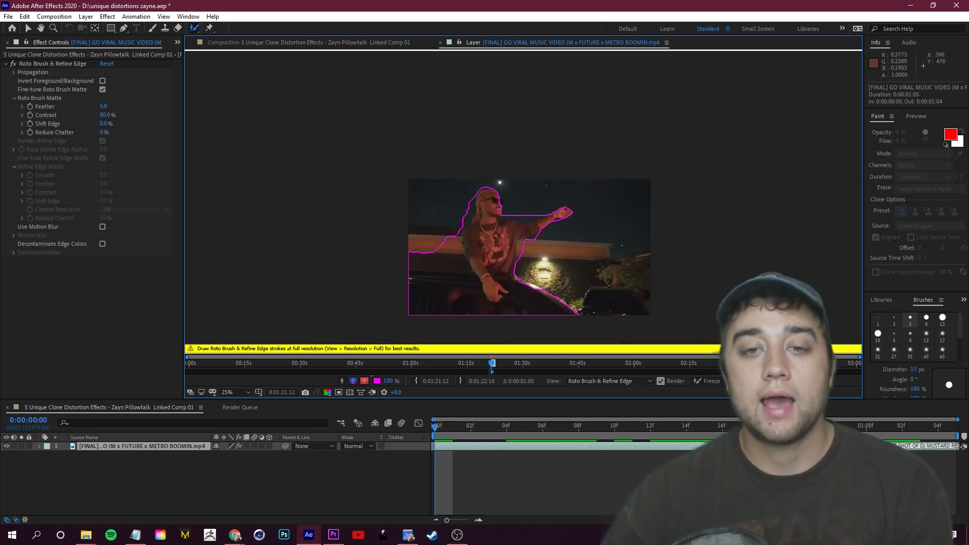
scroll(493, 304, "up", 2)
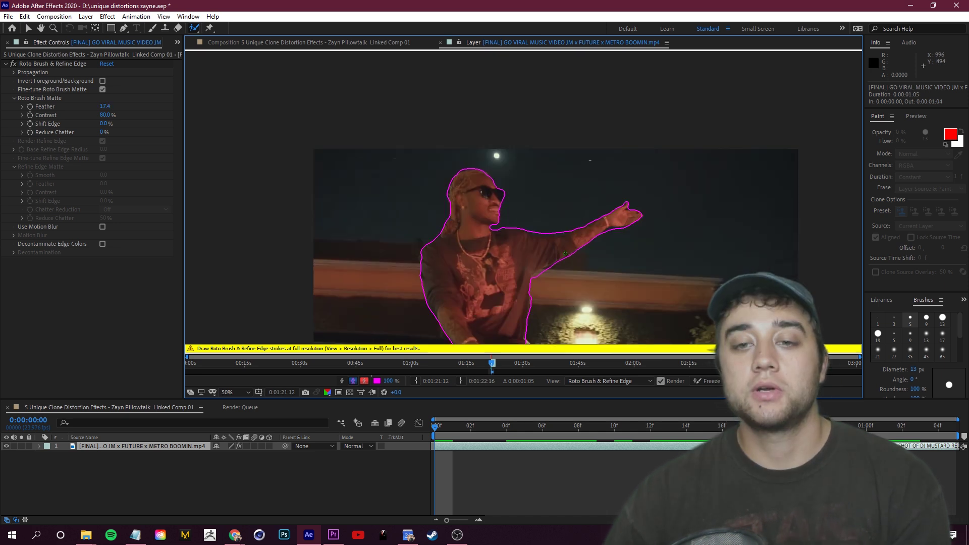
scroll(512, 283, "up", 4)
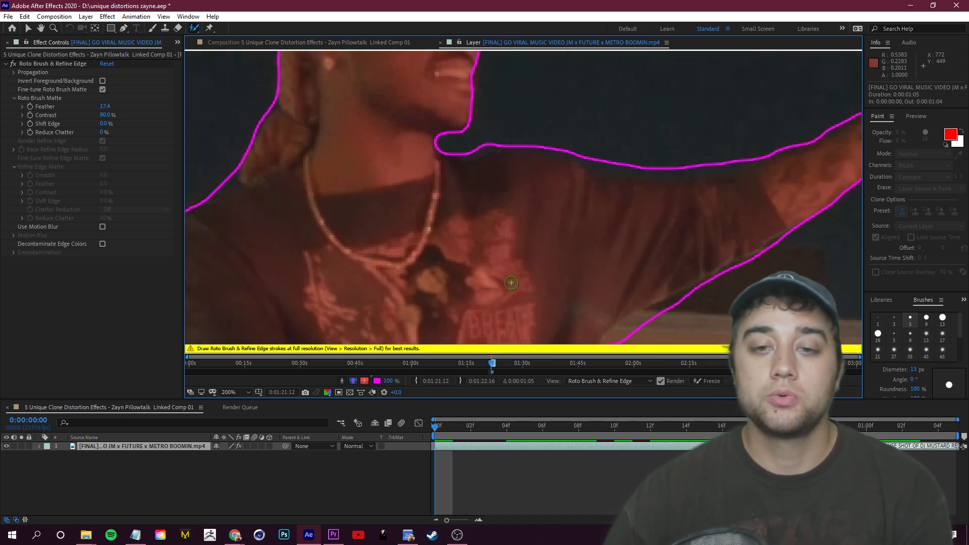
scroll(476, 120, "down", 5)
scroll(470, 255, "up", 2)
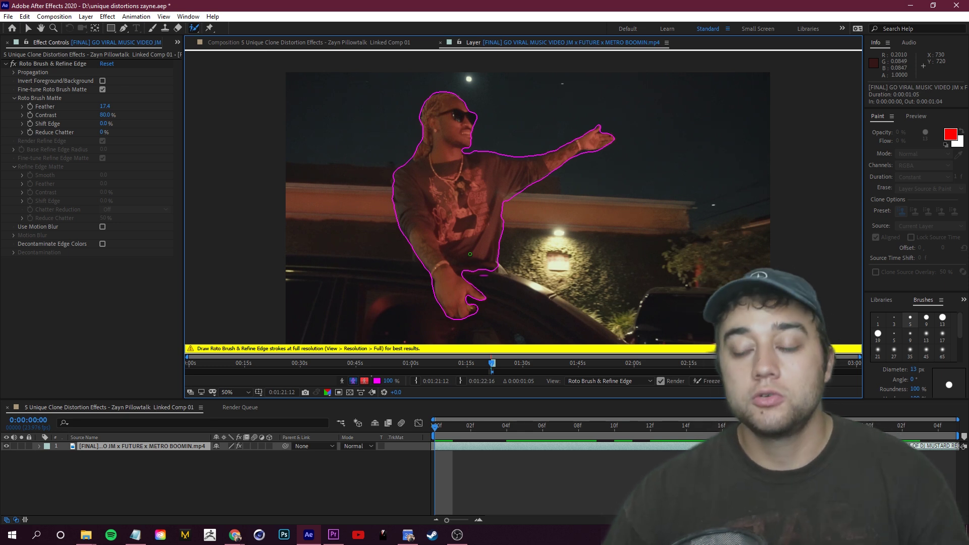
- Advance the roto selection to frame 0:00:00:01 and check its outline around the man's head and shoulders
key("Page_Down")
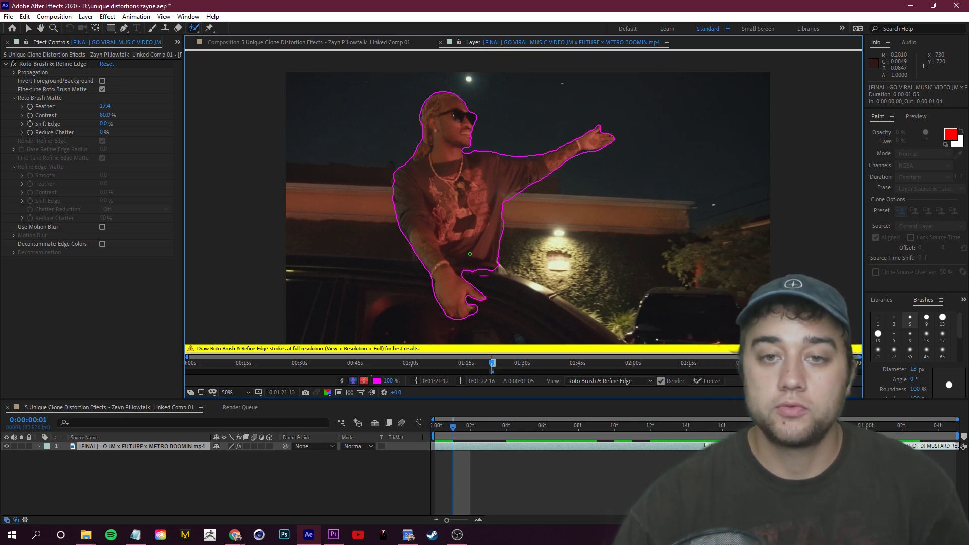
key("Page_Up")
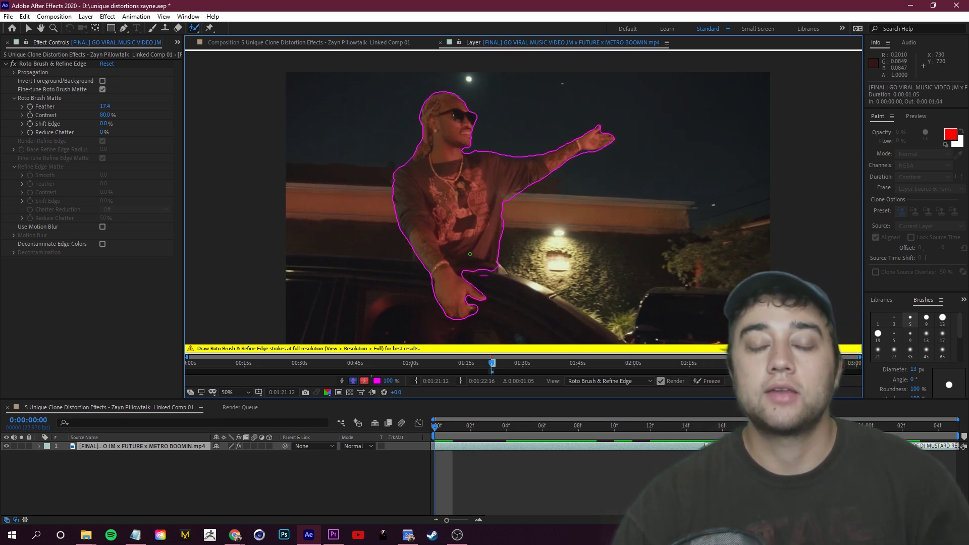
key("Page_Down")
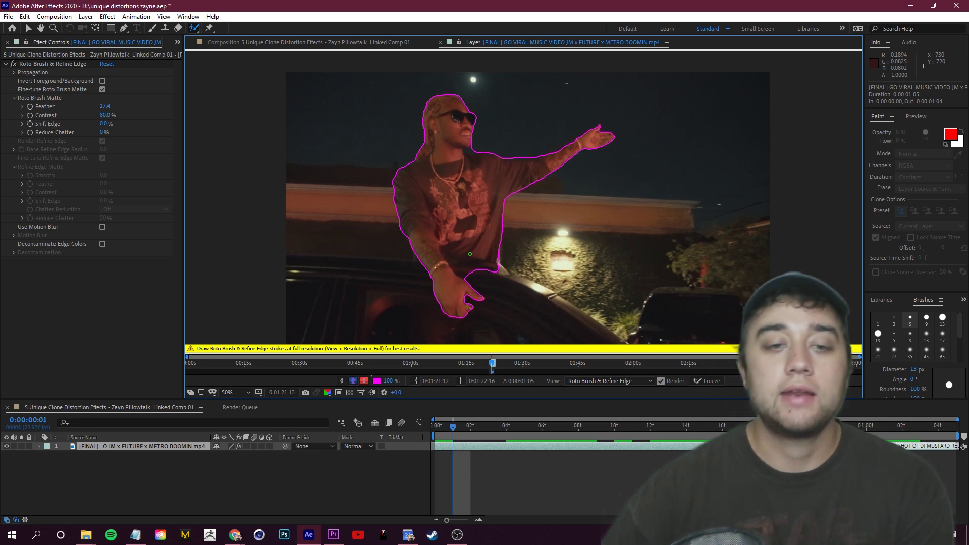
scroll(459, 105, "up", 4)
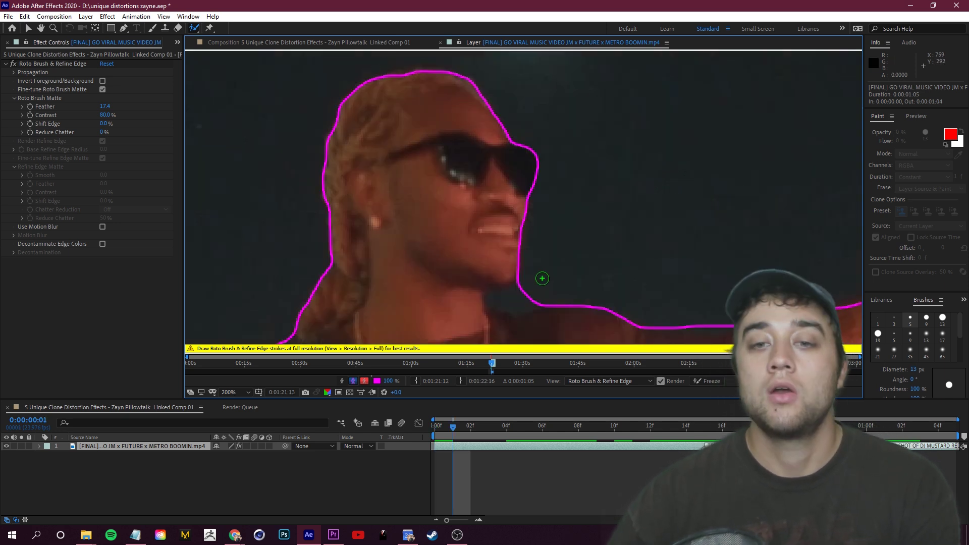
scroll(586, 288, "down", 2)
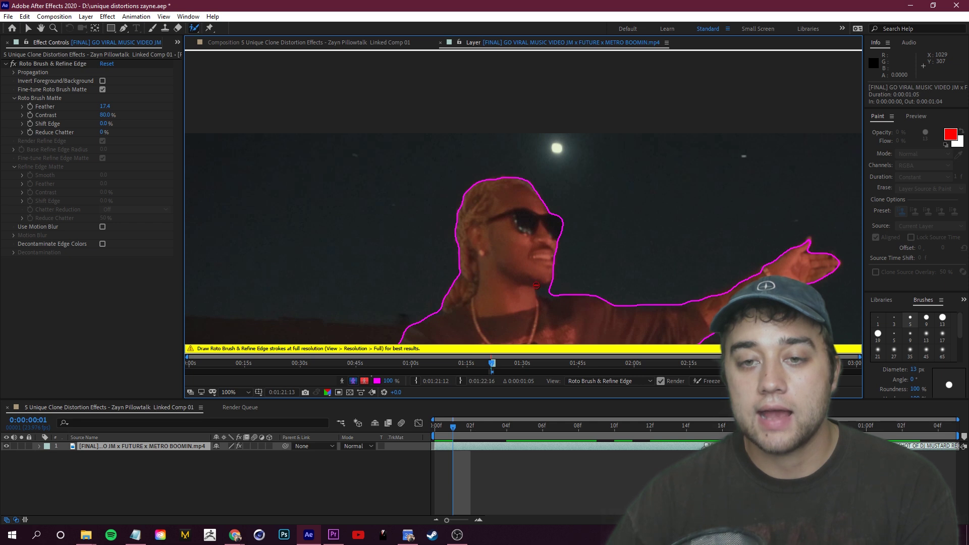
scroll(498, 278, "down", 1)
- Inspect the roto outline along the outstretched arm, both hands and torso, comparing the first two frames
left_click_drag(665, 317, 401, 248)
scroll(401, 248, "up", 1)
scroll(334, 231, "up", 1)
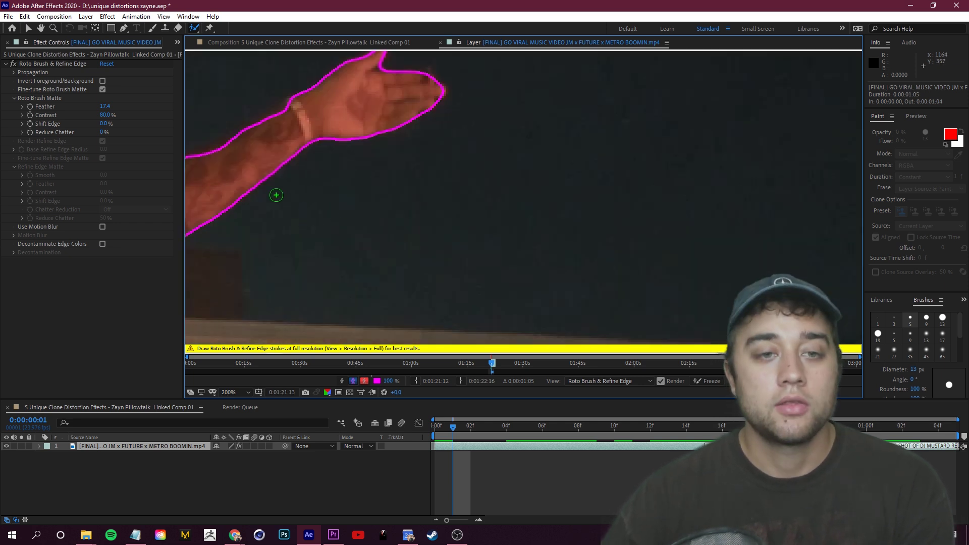
scroll(419, 237, "down", 4)
scroll(246, 321, "up", 2)
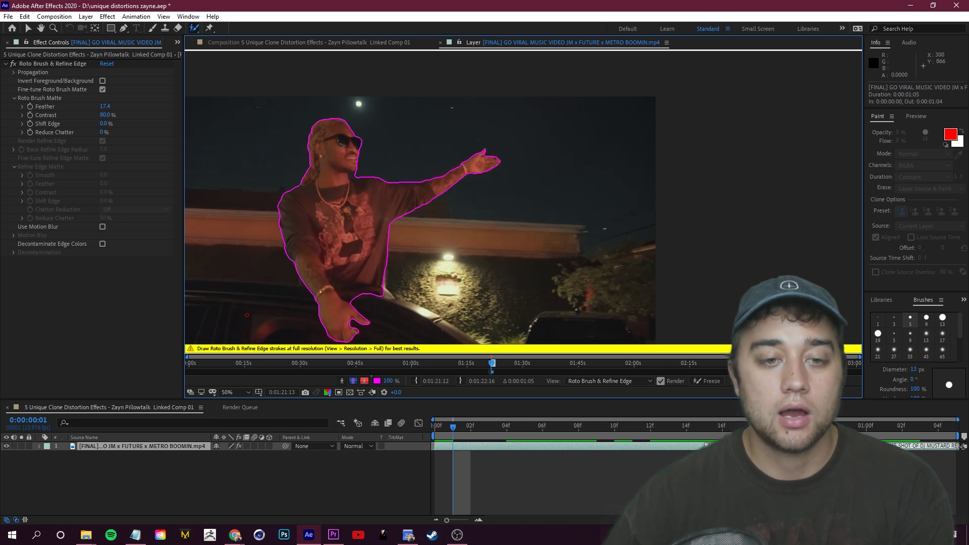
left_click_drag(350, 253, 346, 208)
key("Page_Up")
key("Page_Down")
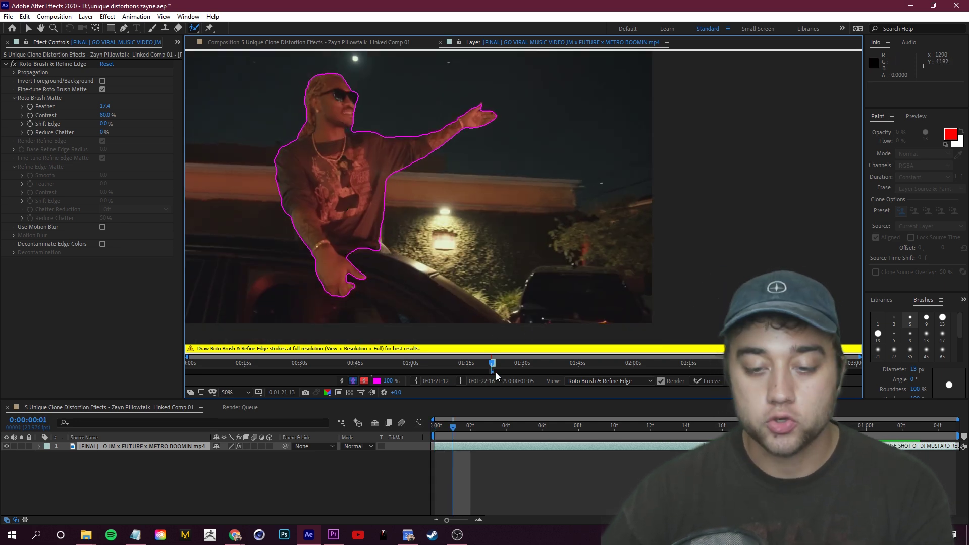
- Trim the start of the Roto Brush span to the clip's first frame and move the current time near the clip's end
scroll(489, 373, "up", 10)
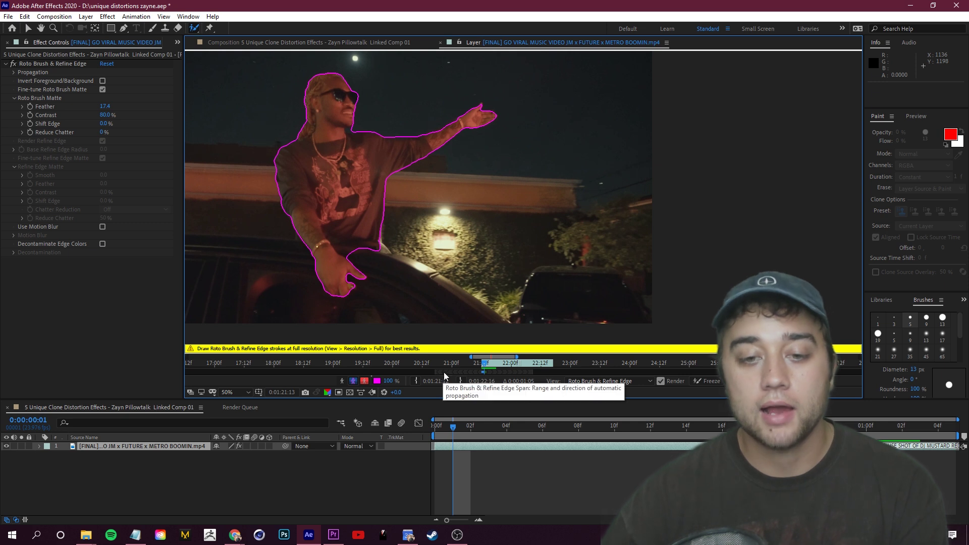
scroll(444, 372, "up", 1)
left_click(436, 431)
left_click(437, 433)
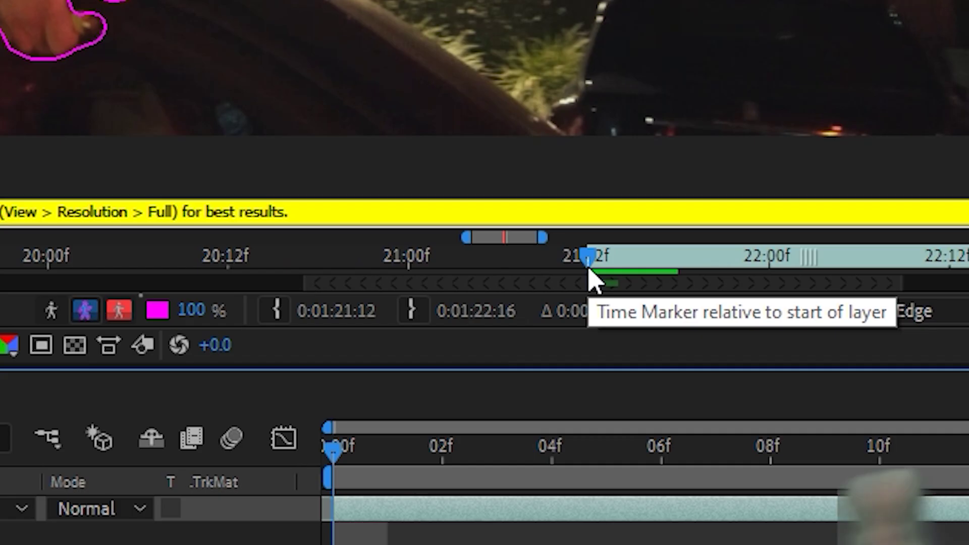
left_click_drag(300, 283, 575, 297)
left_click_drag(335, 456, 968, 477)
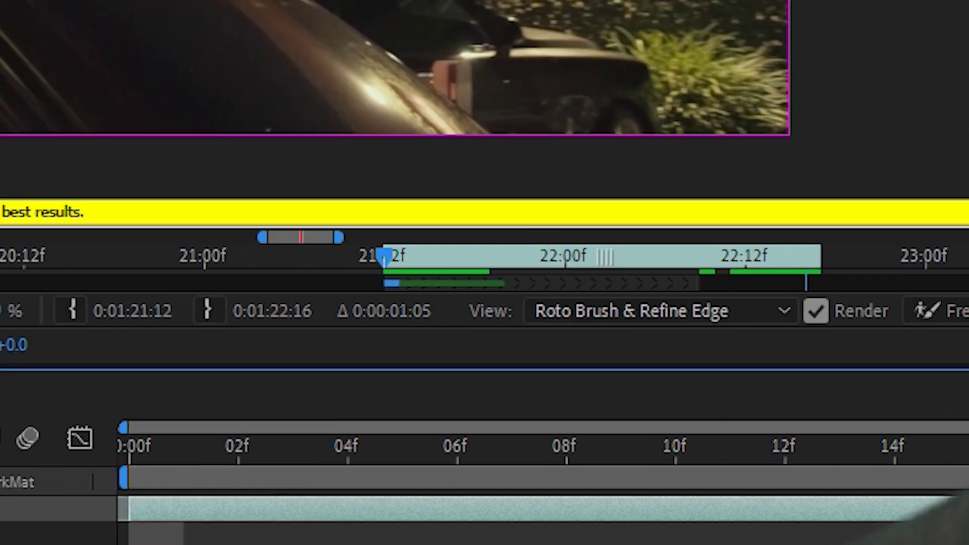
key("space")
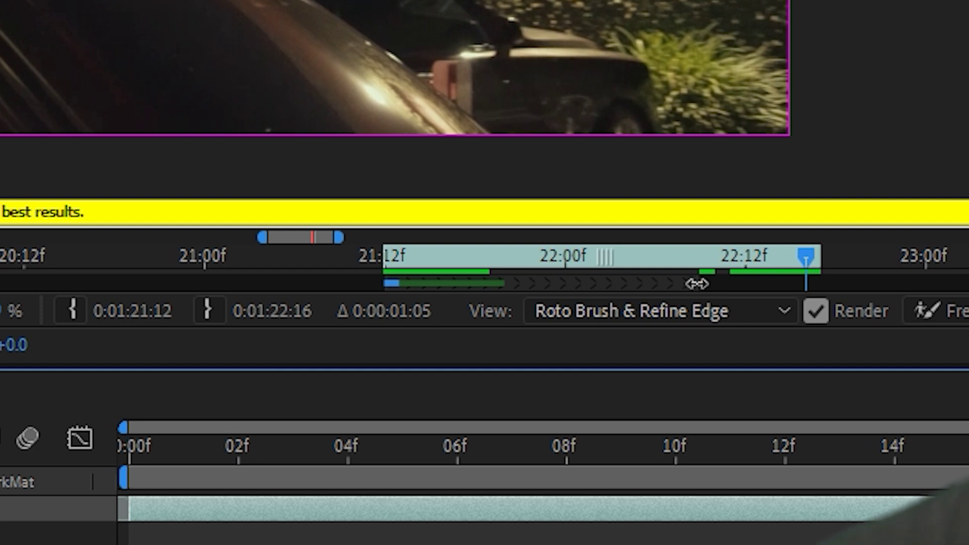
- Extend the end of the Roto Brush span to the current time near the clip's end, propagate the selection and return to the first frame
left_click_drag(697, 283, 805, 283)
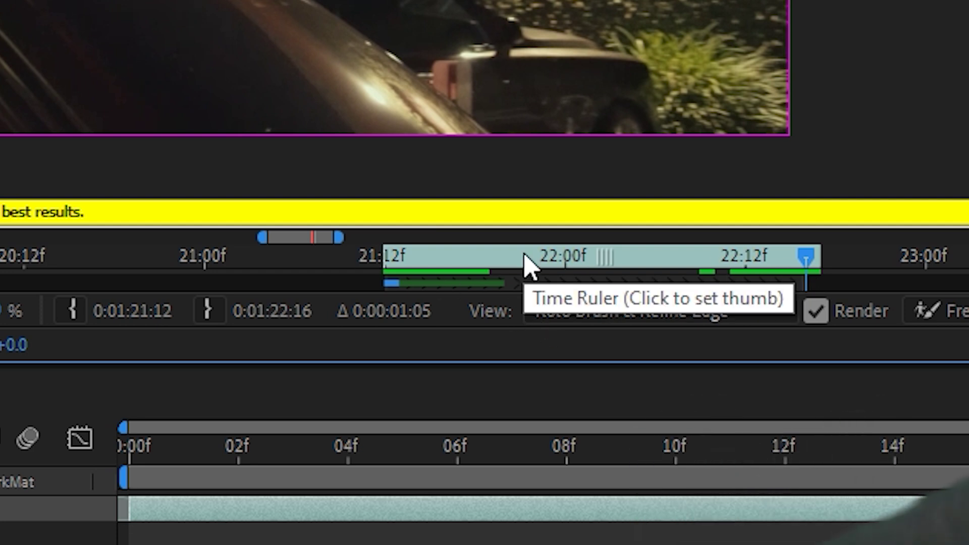
left_click(654, 267)
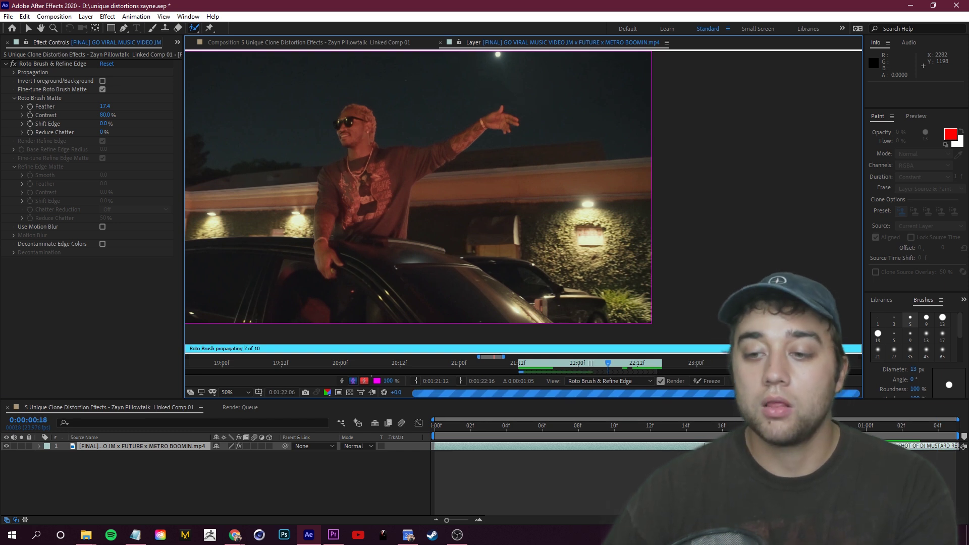
key("Home")
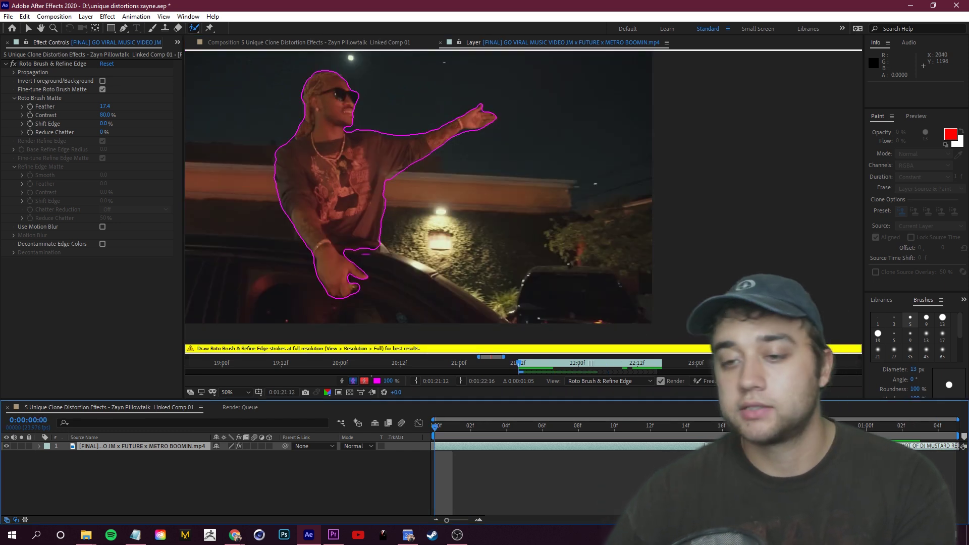
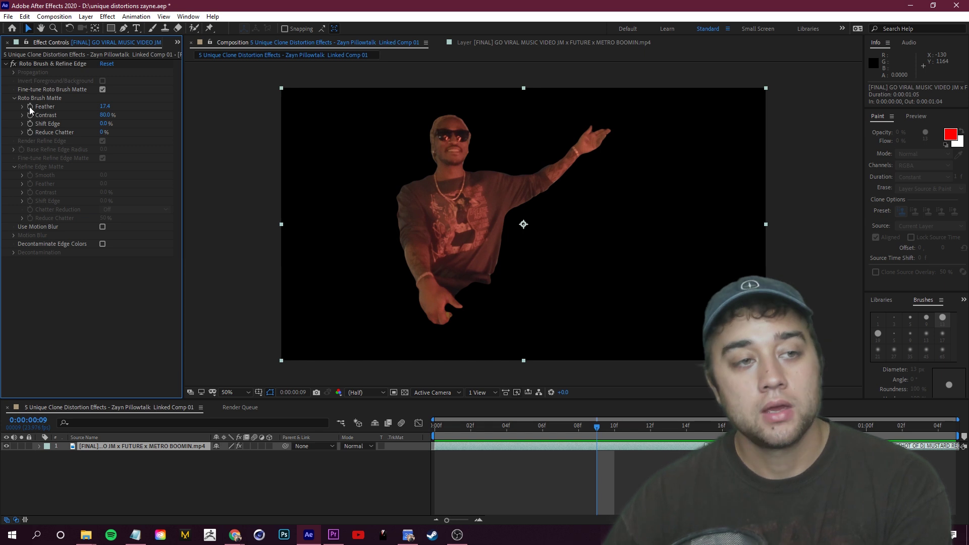
- Set the Roto Brush matte Feather to 25.7 and Reduce Chatter to 74%, previewing the cutout in motion
left_click(22, 107)
left_click_drag(104, 107, 171, 101)
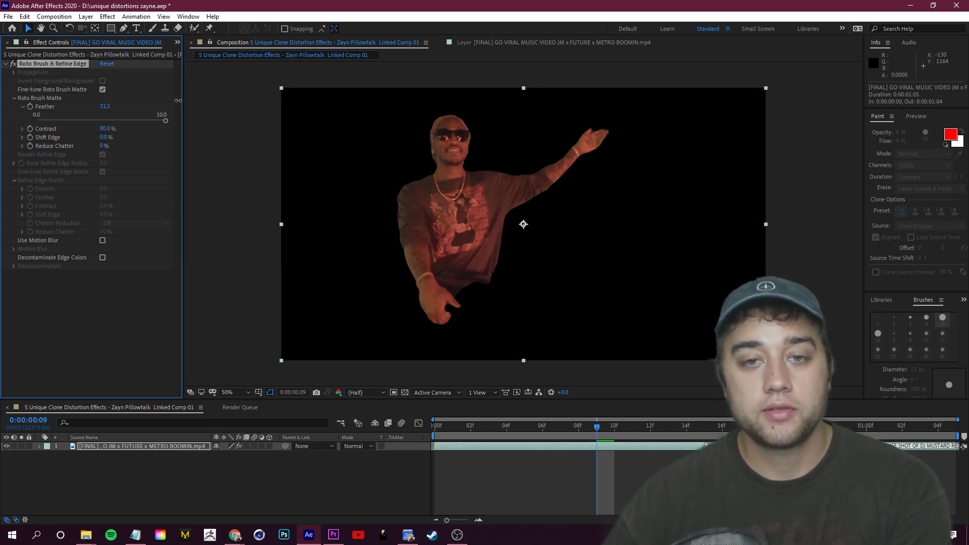
left_click(594, 414)
key("space")
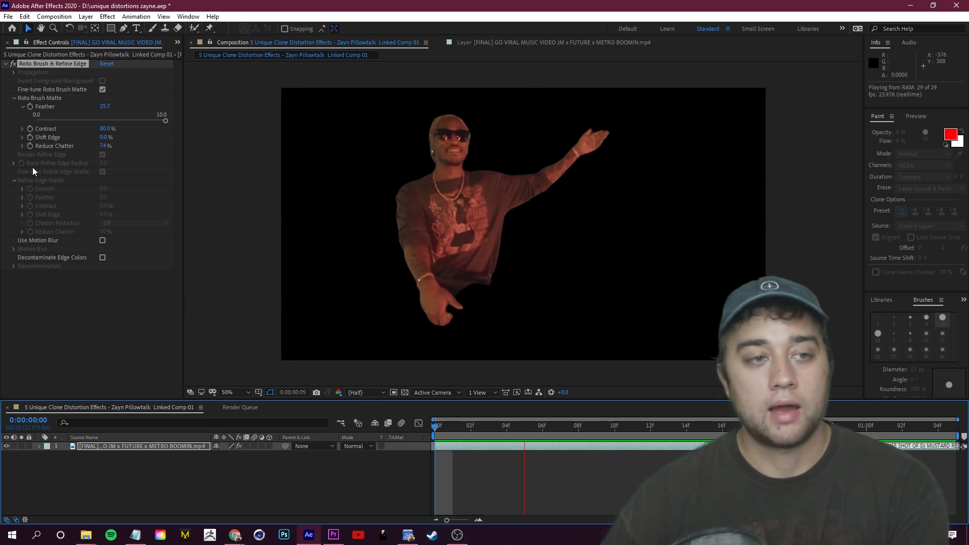
left_click_drag(105, 147, 113, 150)
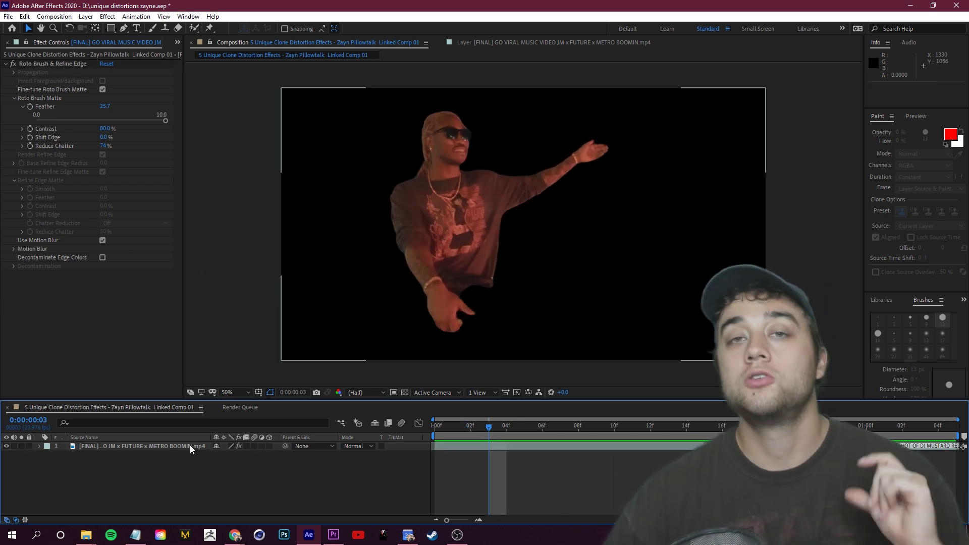
- Duplicate the rotoscoped clip layer with the current time at 0:00:00:01
left_click(150, 447)
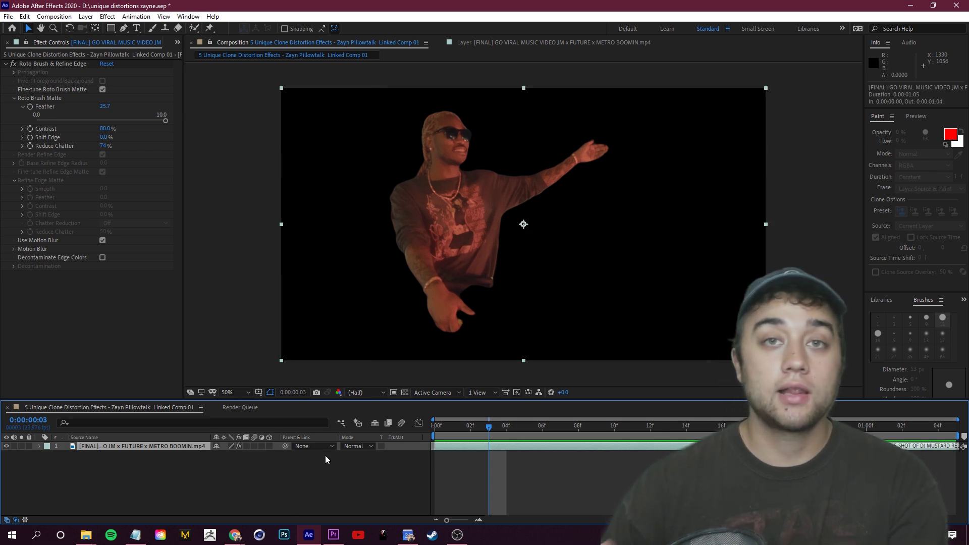
left_click_drag(489, 427, 462, 436)
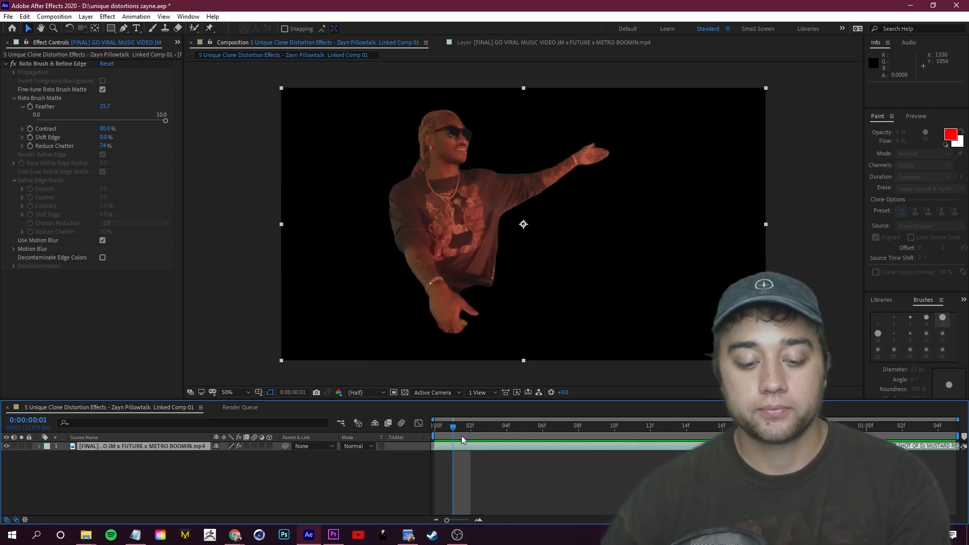
key("ctrl+d")
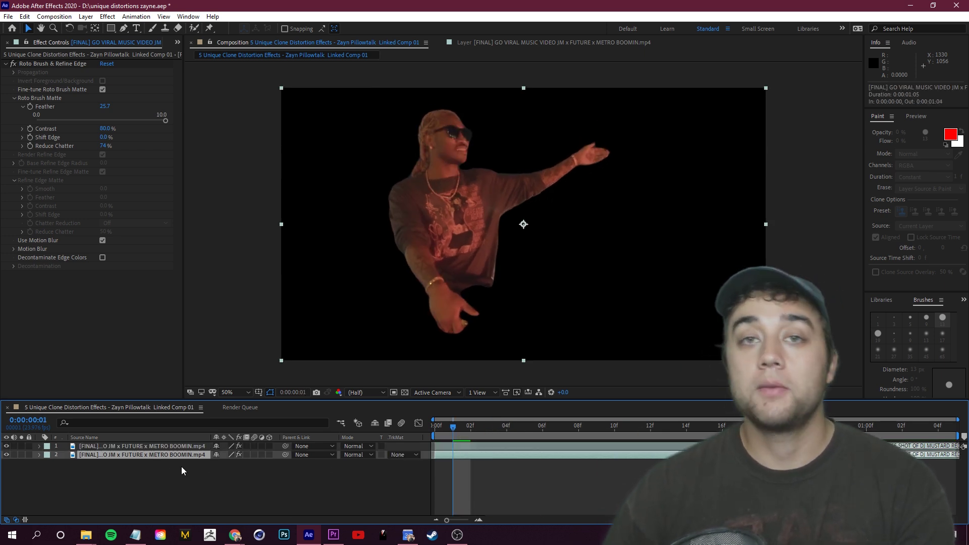
- Delete the Roto Brush & Refine Edge effect from the lower copy of the clip
left_click(80, 65)
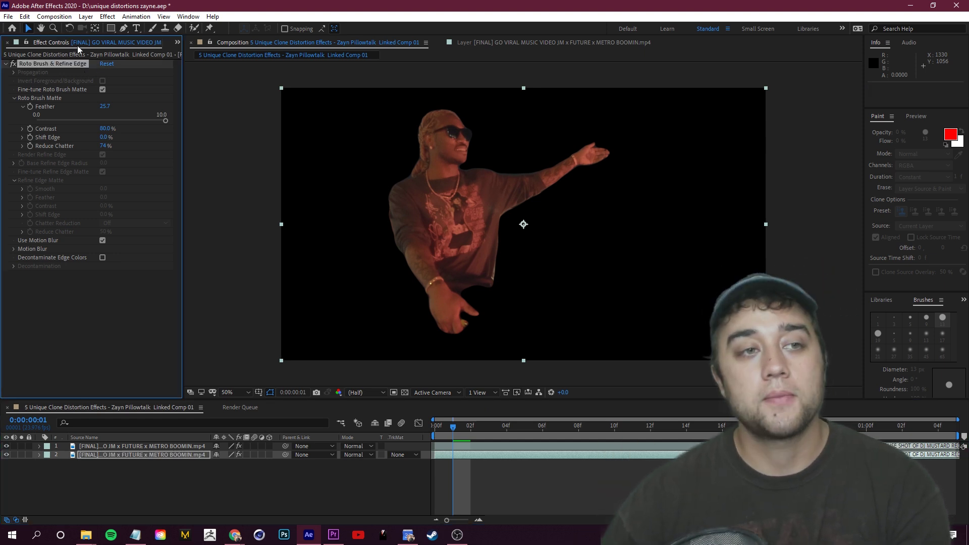
left_click(175, 477)
left_click(145, 457)
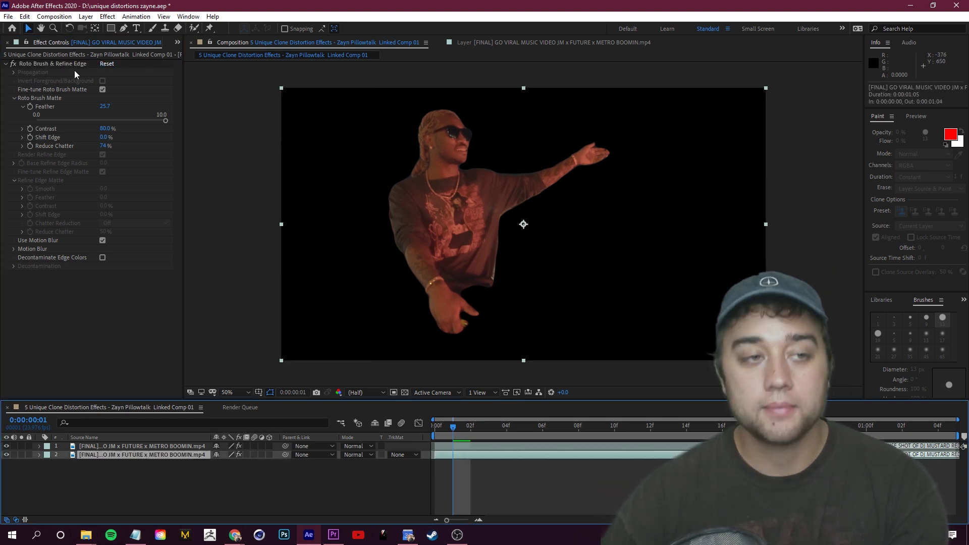
left_click(58, 66)
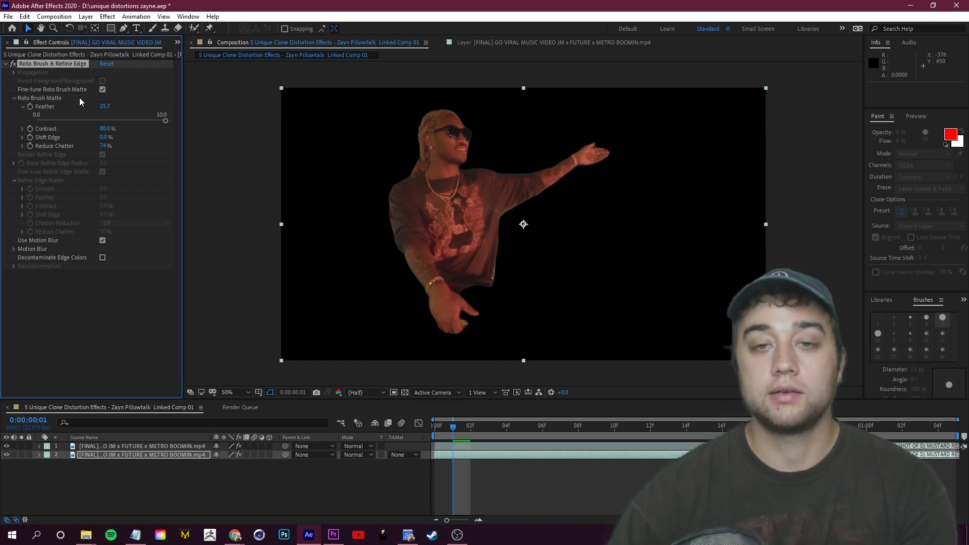
key("Delete")
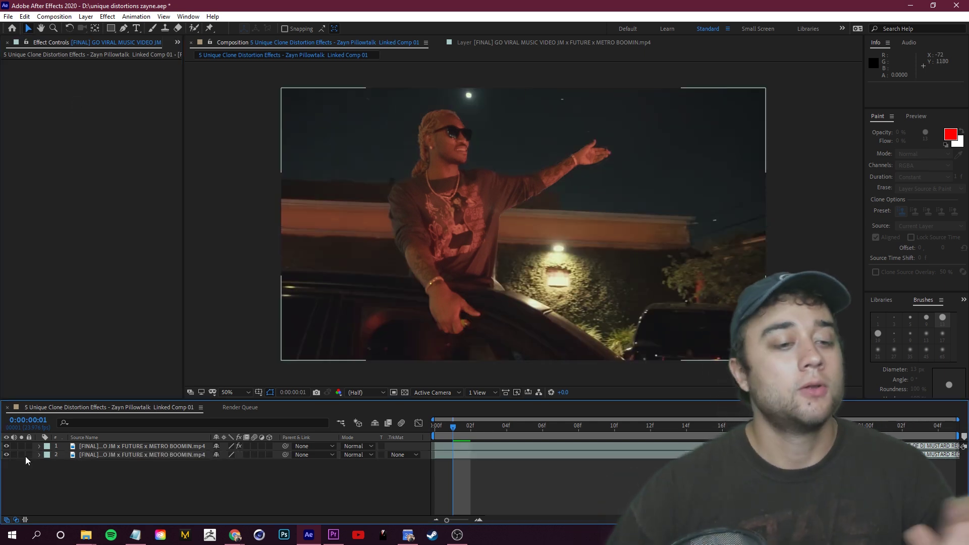
- Toggle the lower layer's visibility to compare cutout and full clip, and rename the rotoscoped upper layer as "subject masked"
left_click(6, 455)
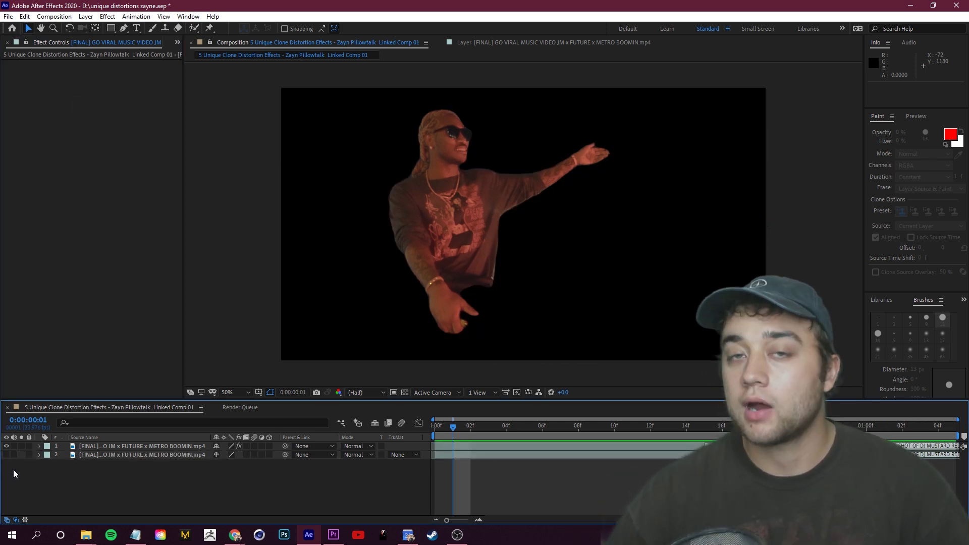
left_click(6, 455)
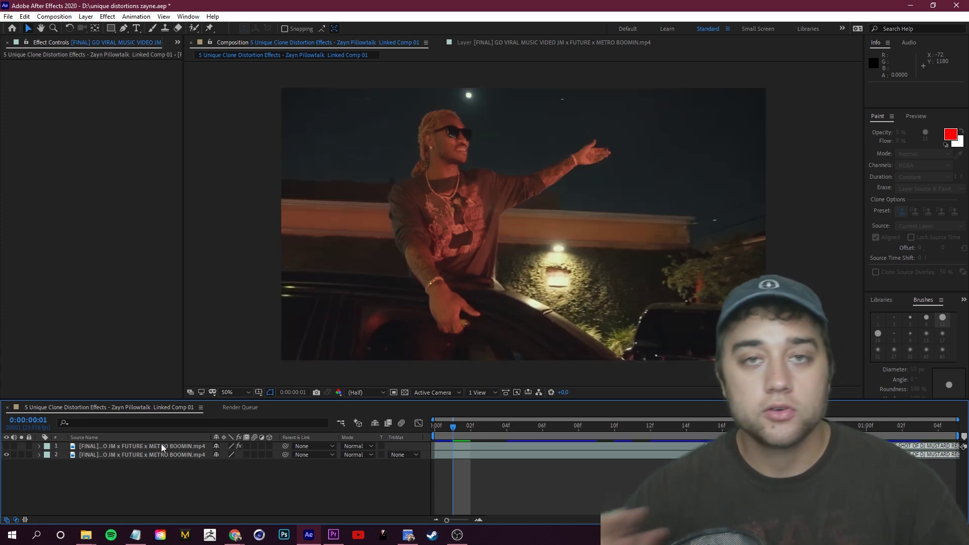
right_click(120, 447)
left_click(151, 427)
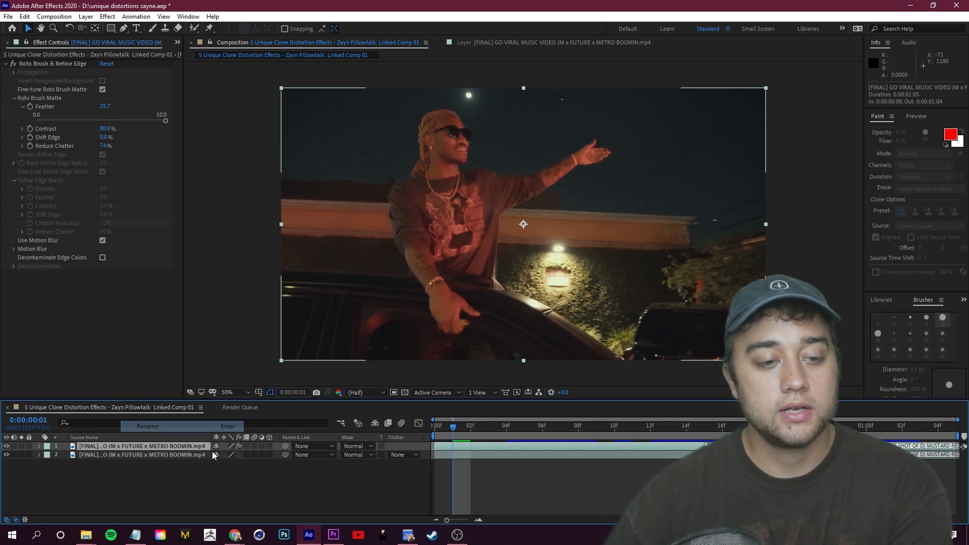
type("sub")
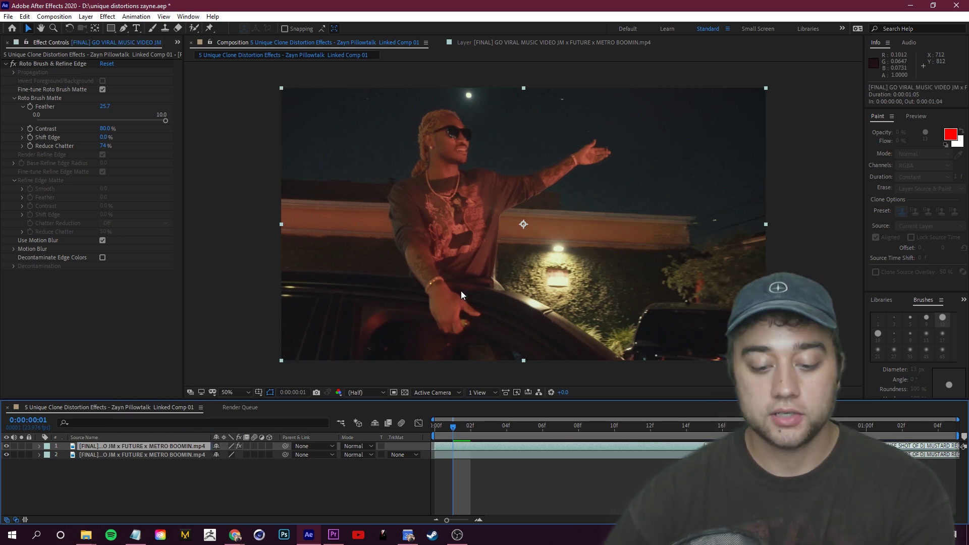
left_click_drag(458, 225, 417, 215)
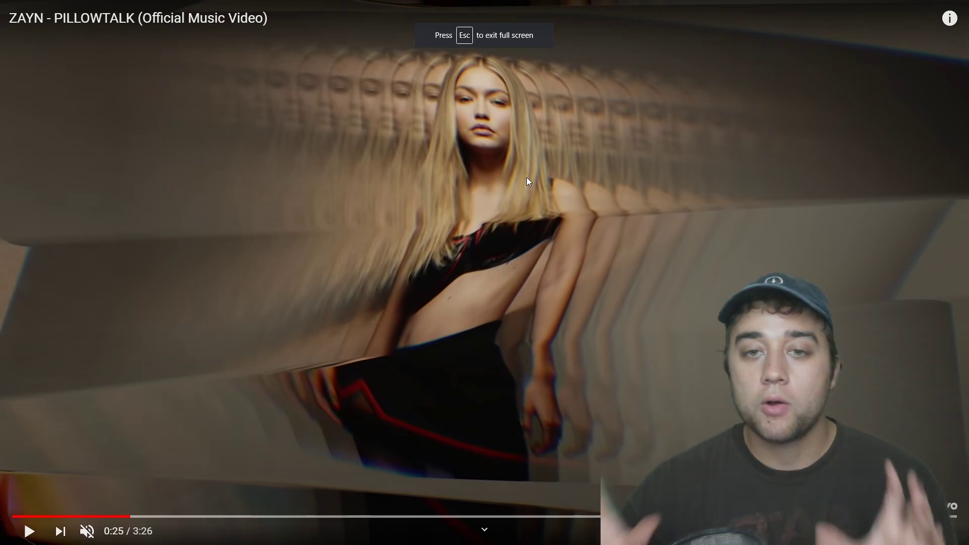
- Review the clone distortion shot around 0:24 in the PILLOWTALK music video, leave full screen and switch back to After Effects
left_click(126, 516)
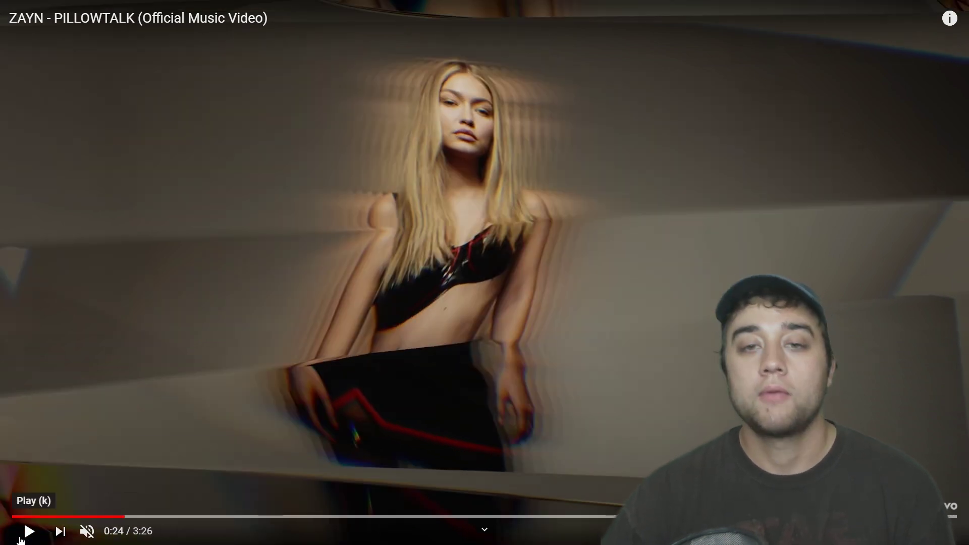
left_click(17, 540)
left_click(949, 533)
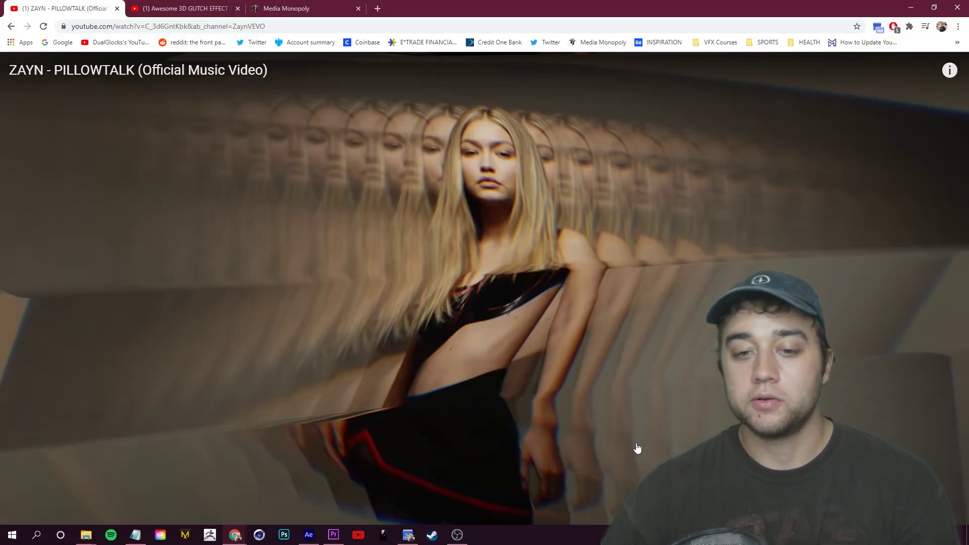
left_click(309, 535)
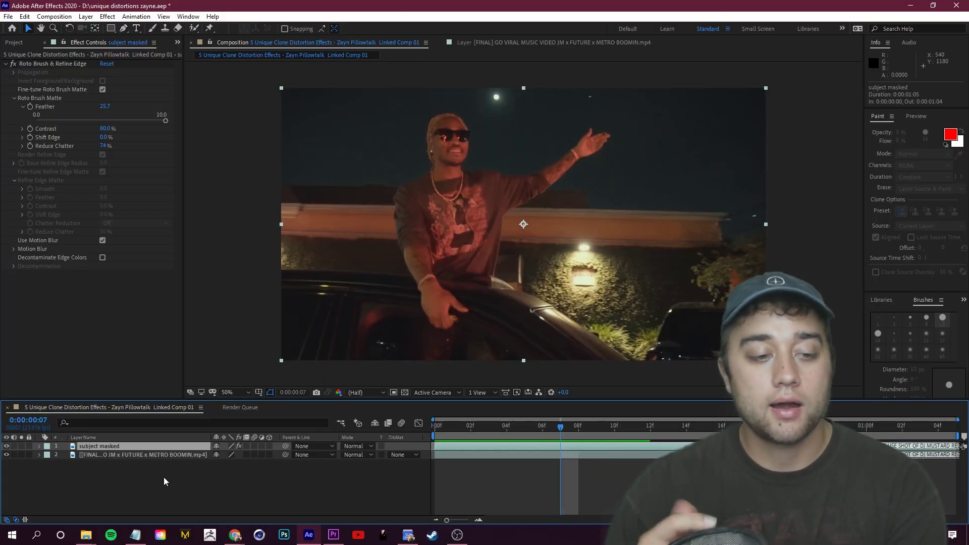
- Duplicate the subject masked layer, rename the copy as GHOST and place it directly beneath the original
key("ctrl+d")
right_click(93, 448)
left_click(169, 428)
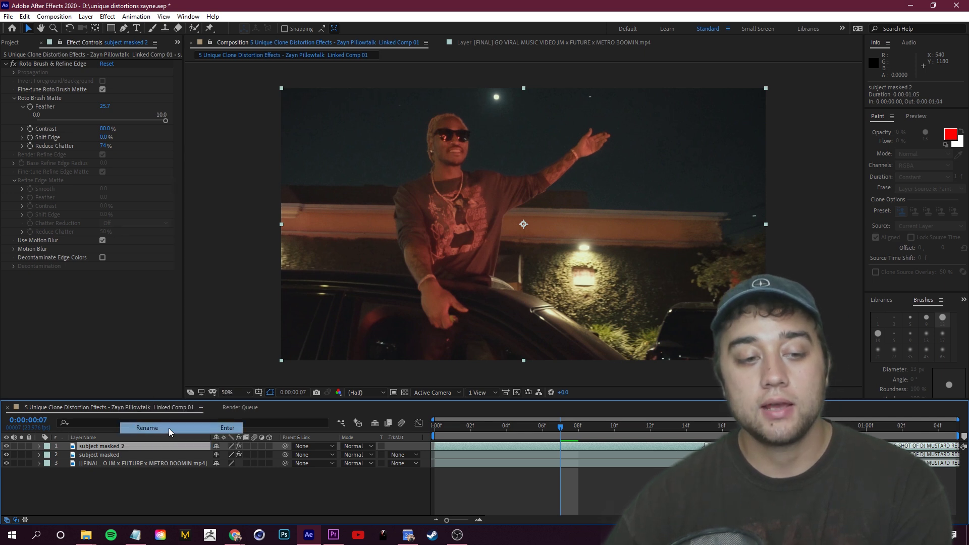
type("GHOST")
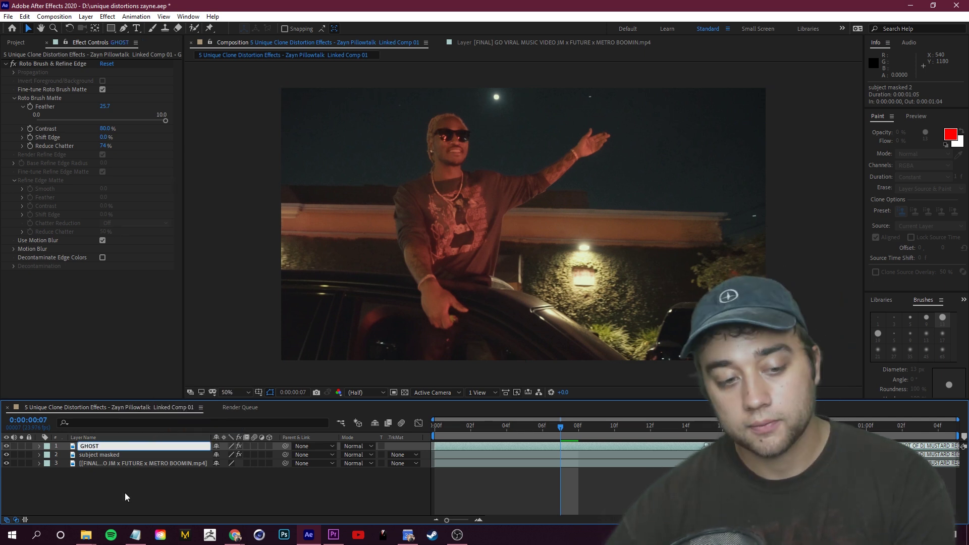
left_click(125, 493)
left_click_drag(96, 447, 107, 456)
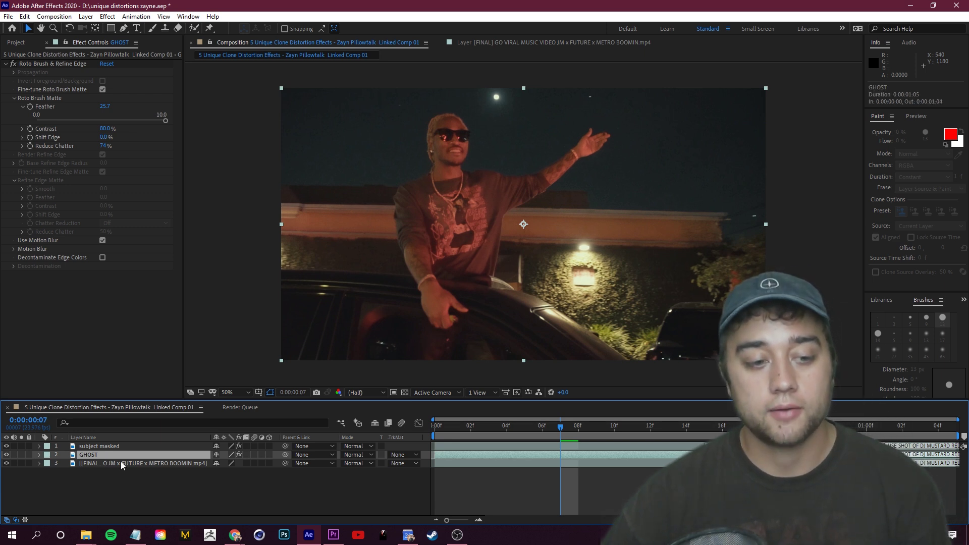
- Try shifting the GHOST layer sideways behind the subject and undo the move
left_click_drag(471, 198, 494, 197)
key("ctrl+z")
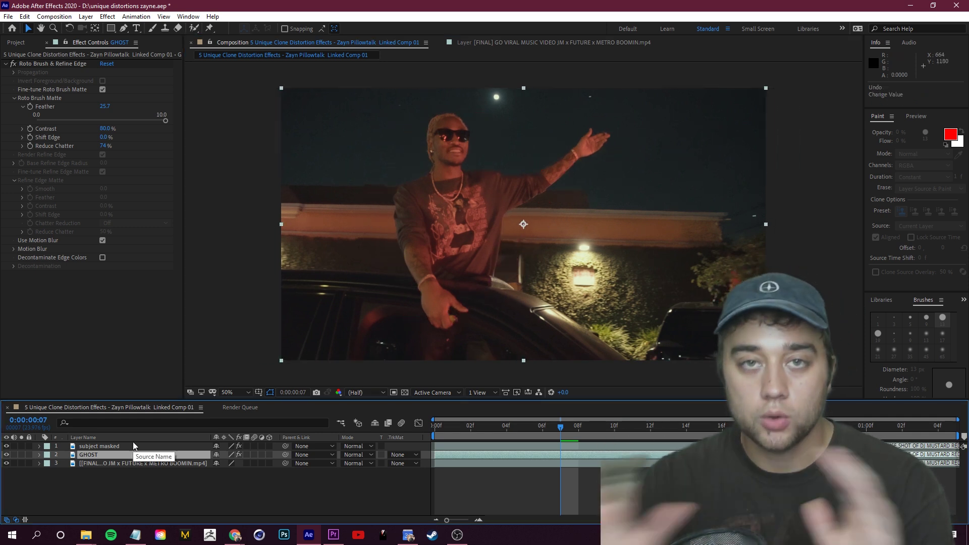
- Isolate the GHOST layer at the first frame by hiding the other two layers, and inspect its cutout edges up close
key("Home")
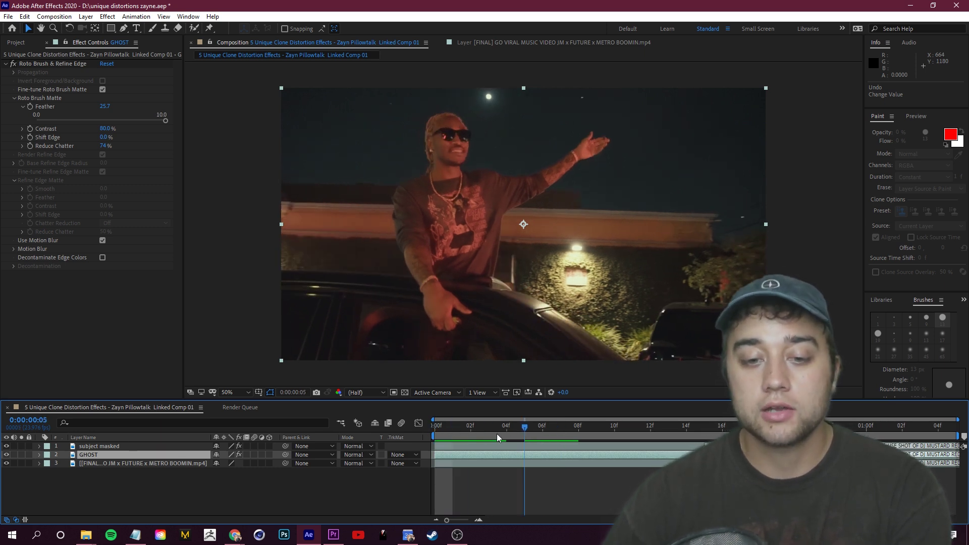
left_click(92, 457)
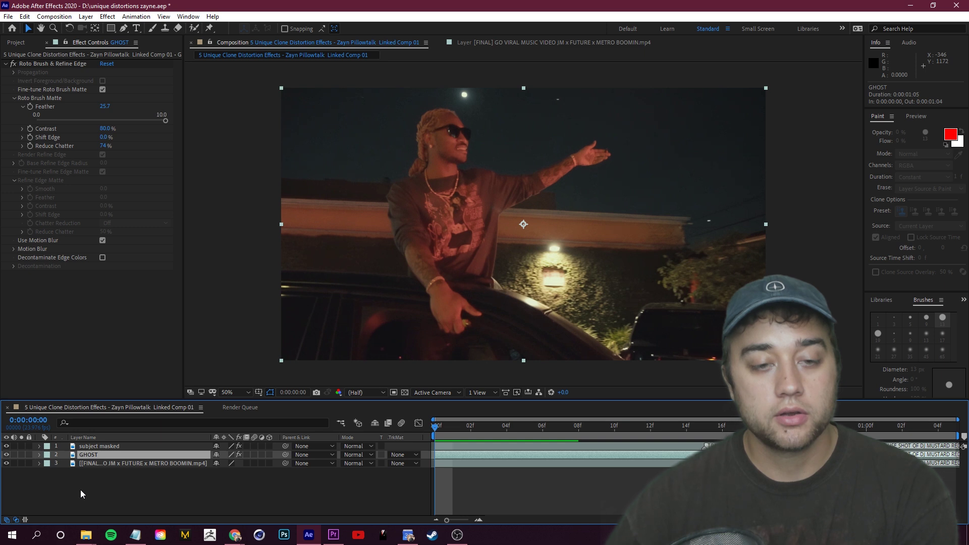
left_click(6, 463)
left_click(7, 446)
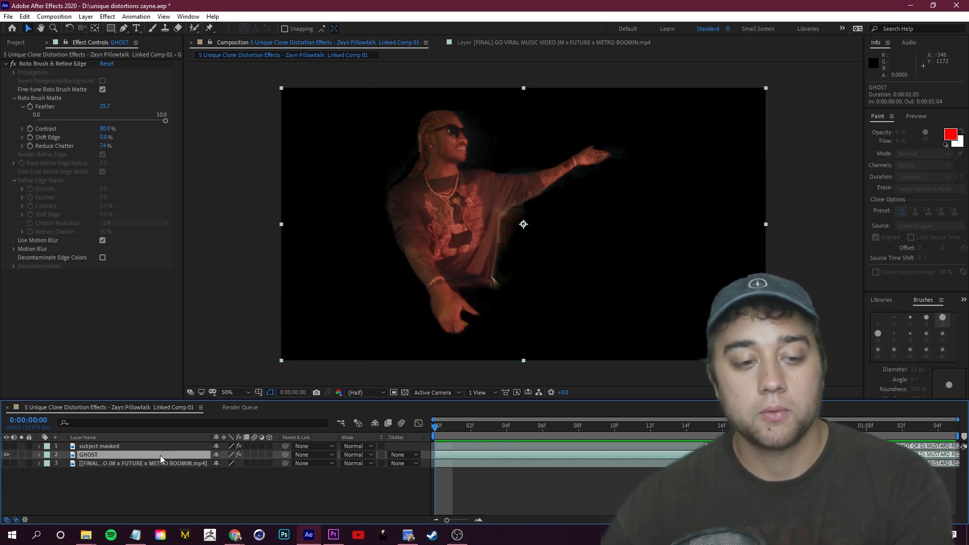
scroll(547, 175, "up", 2)
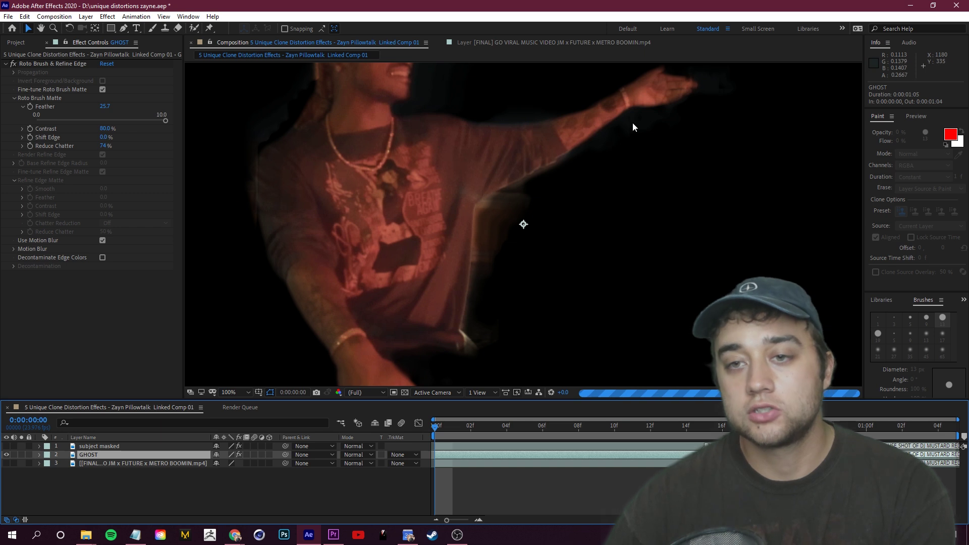
scroll(558, 160, "down", 2)
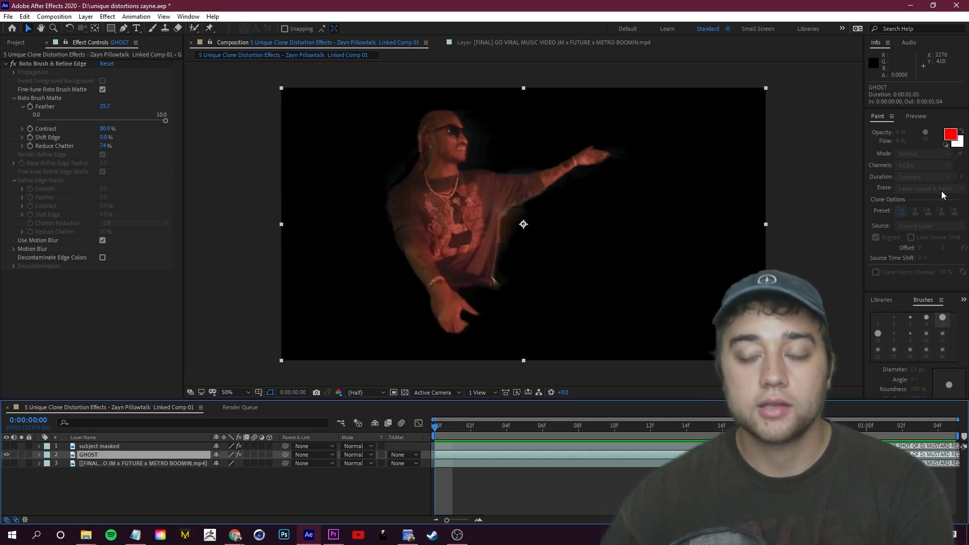
- Bring up Effects & Presets, search for "camera" and apply Camera Lens Blur to the GHOST layer
left_click(934, 117)
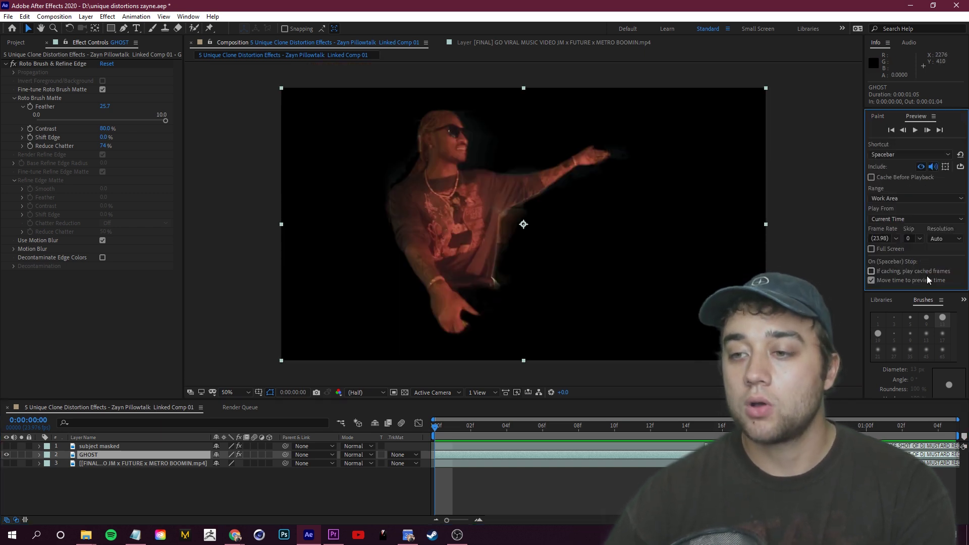
left_click(964, 300)
left_click(938, 313)
left_click_drag(912, 300, 911, 129)
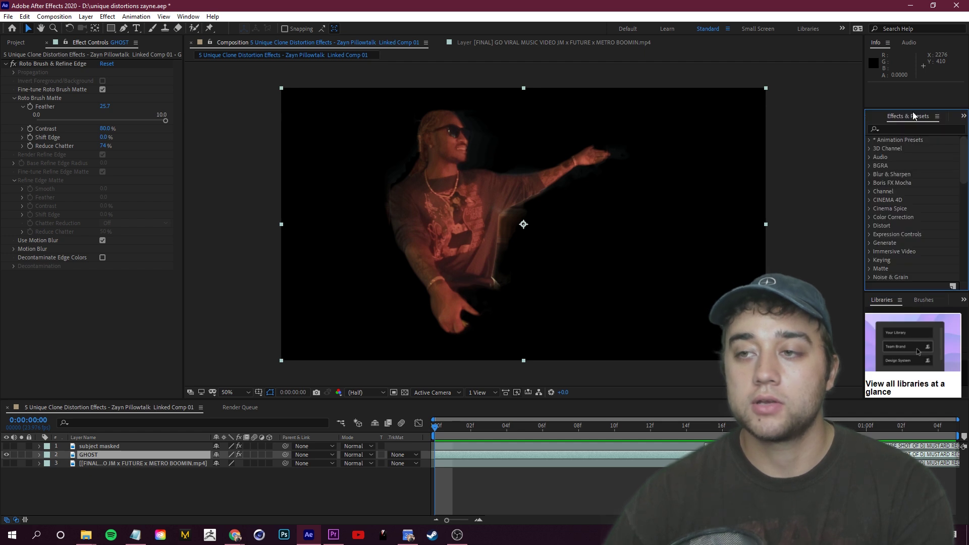
left_click(923, 130)
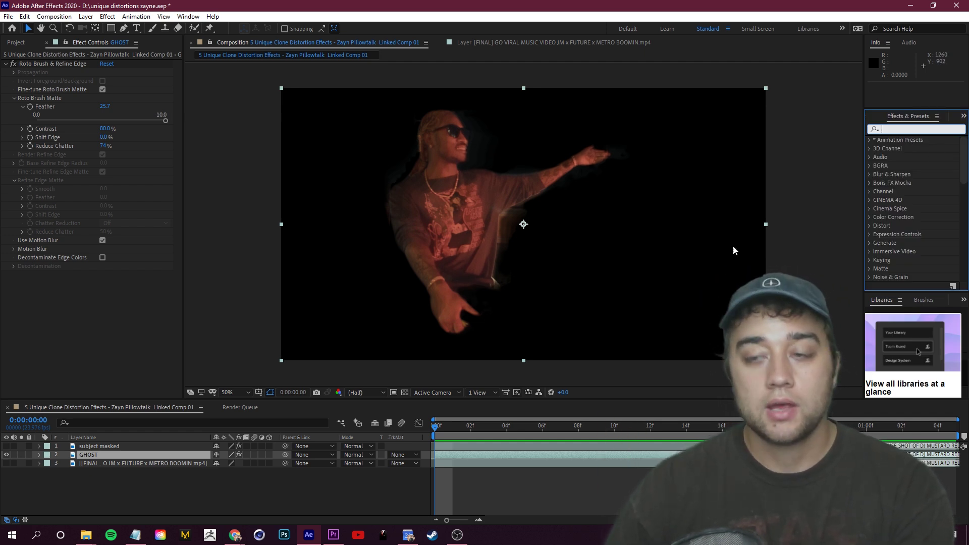
type("camera")
left_click_drag(923, 193, 166, 457)
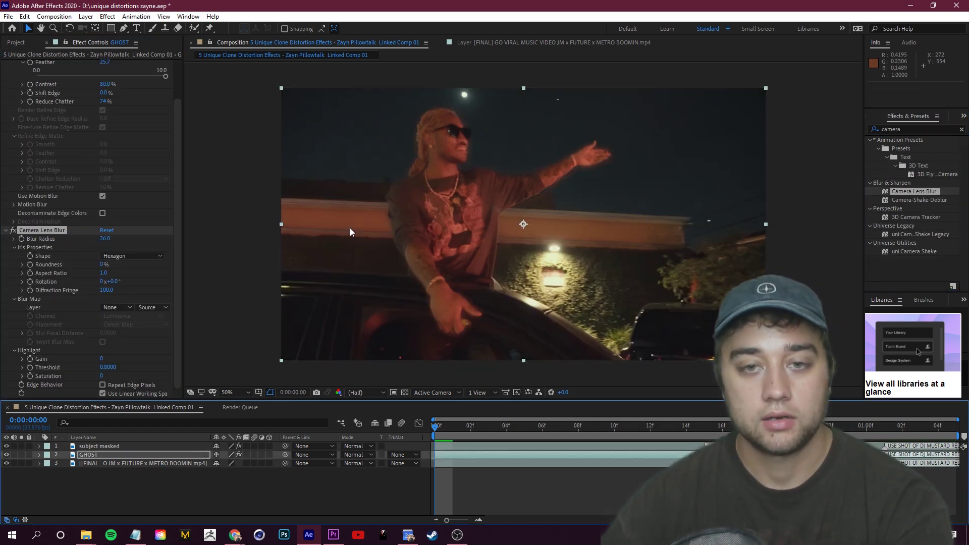
- Replace Camera Lens Blur on the GHOST layer with CC Cross Blur at Radius X 200, and shift the layer about 202 px left
left_click_drag(438, 218, 454, 198)
key("ctrl+z")
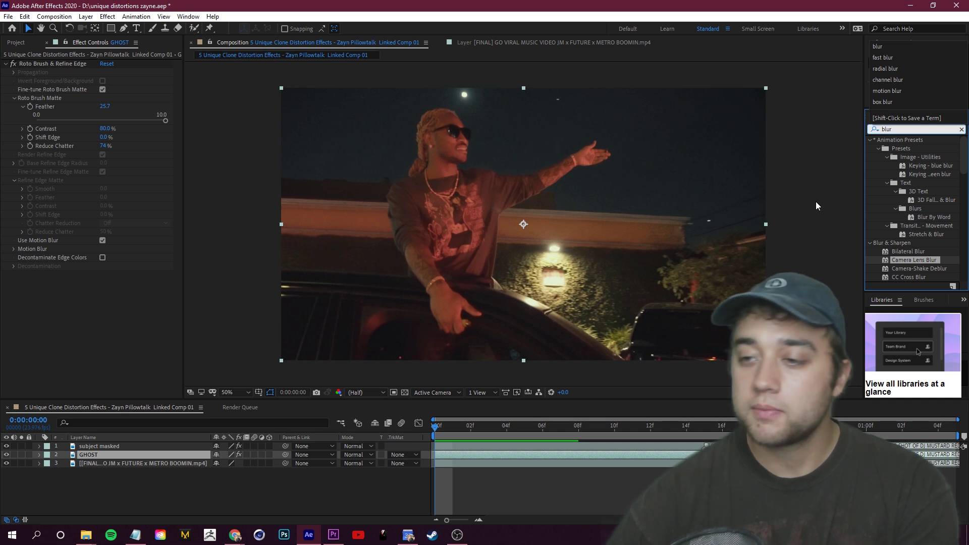
scroll(891, 245, "down", 2)
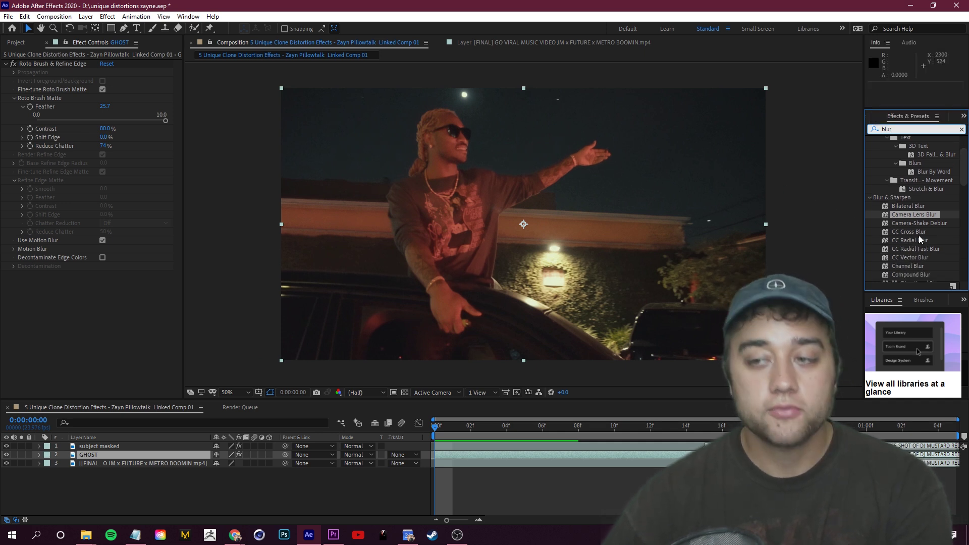
left_click_drag(919, 233, 215, 390)
left_click_drag(214, 390, 162, 456)
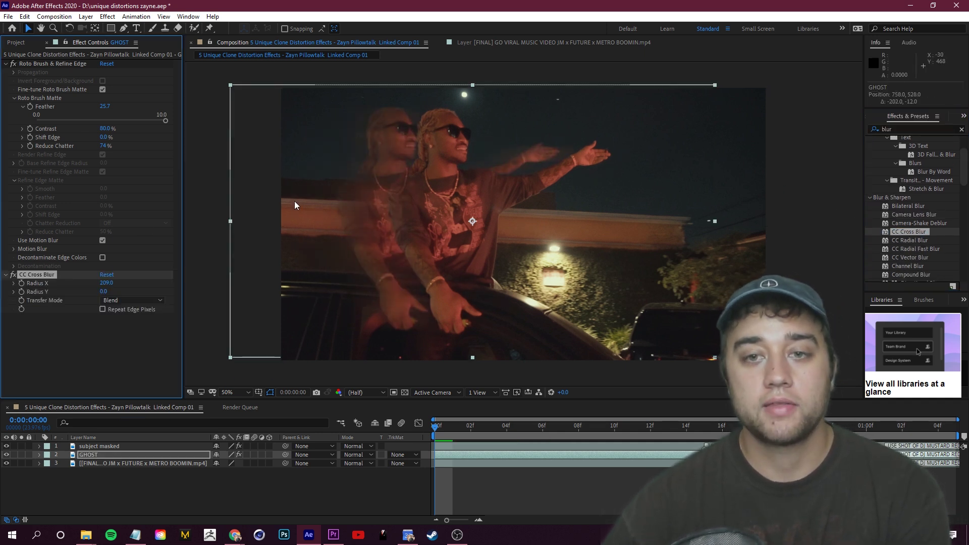
left_click_drag(246, 280, 55, 283)
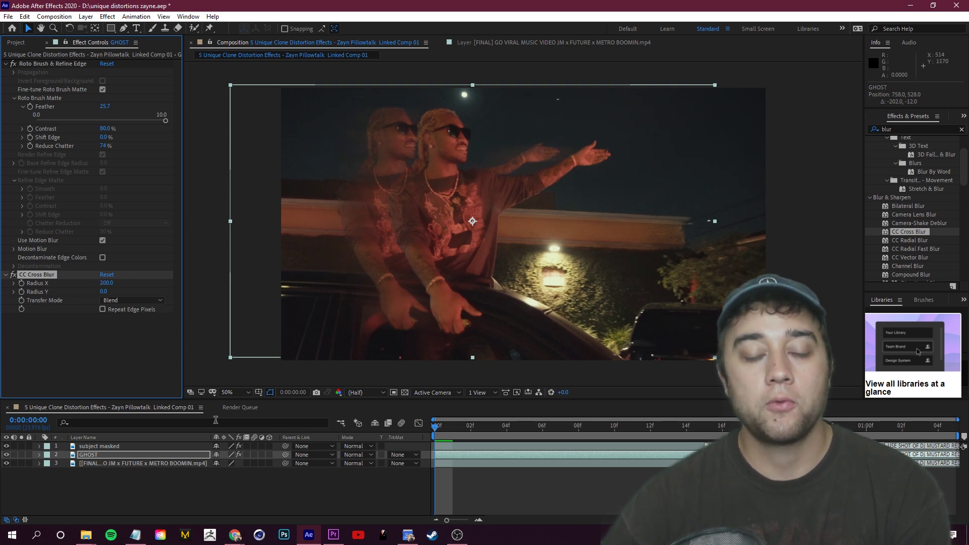
- Set the GHOST layer's blending mode to Lighten
left_click(362, 455)
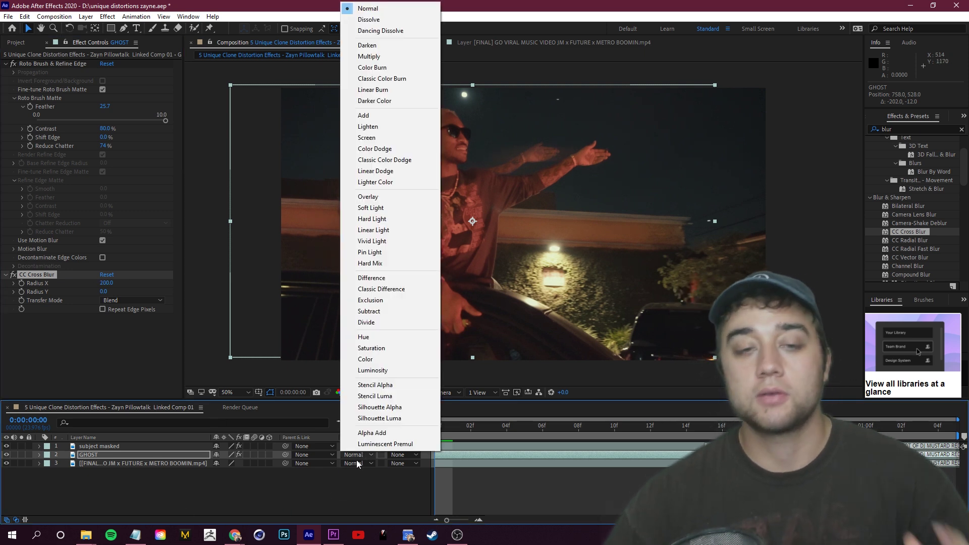
left_click(368, 127)
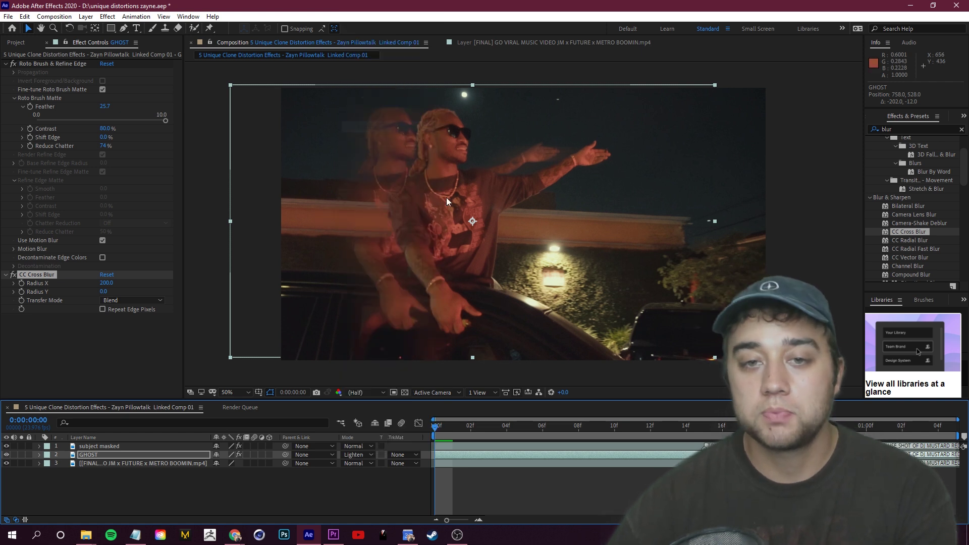
- Try the Screen, Add and Darken blending modes on the GHOST layer, undoing each one
left_click(356, 455)
left_click(396, 136)
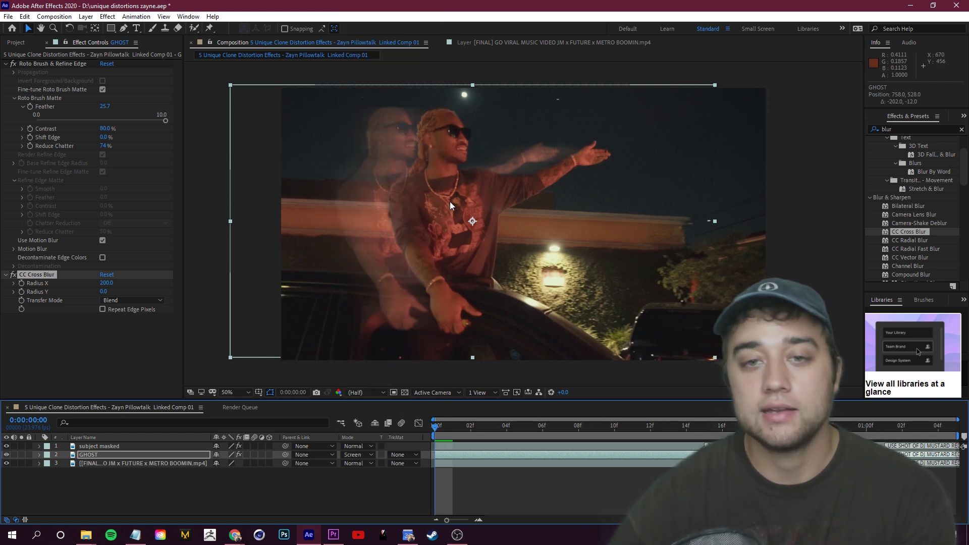
key("ctrl+z")
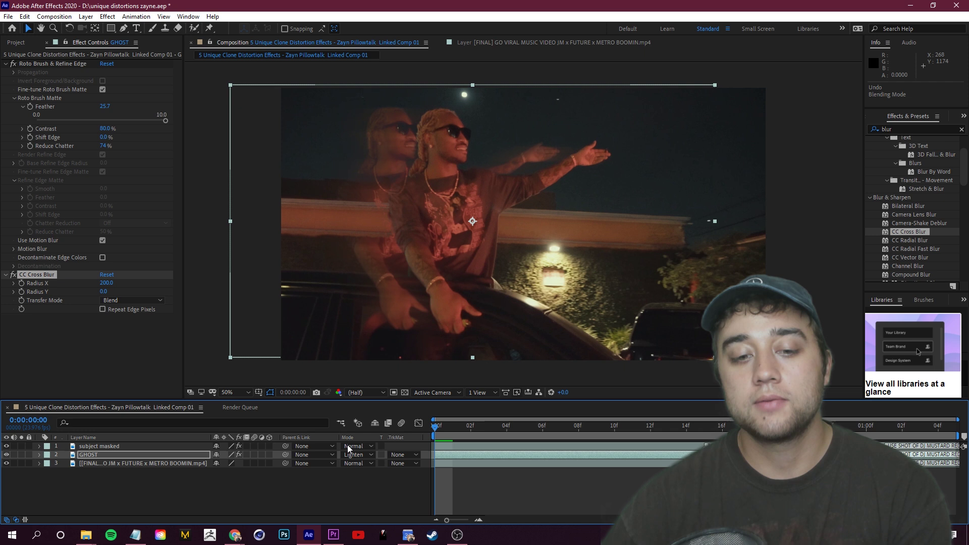
left_click(358, 455)
left_click(404, 116)
key("ctrl+z")
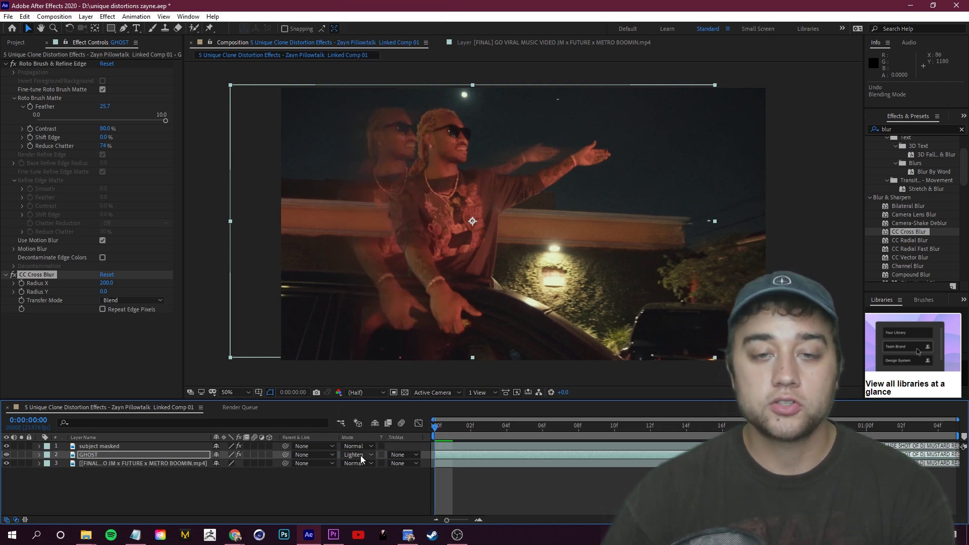
left_click(361, 456)
left_click(396, 45)
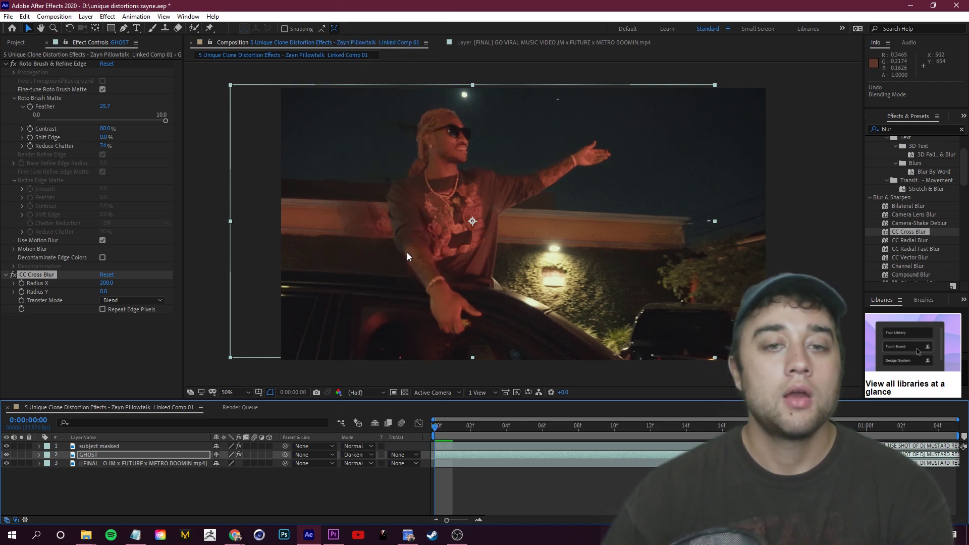
key("ctrl+z")
- Set the GHOST layer's CC Cross Blur Radius Y to 11, and try moving the layer lower before undoing that move
key("ctrl+z")
left_click(413, 214)
left_click_drag(413, 217, 327, 308)
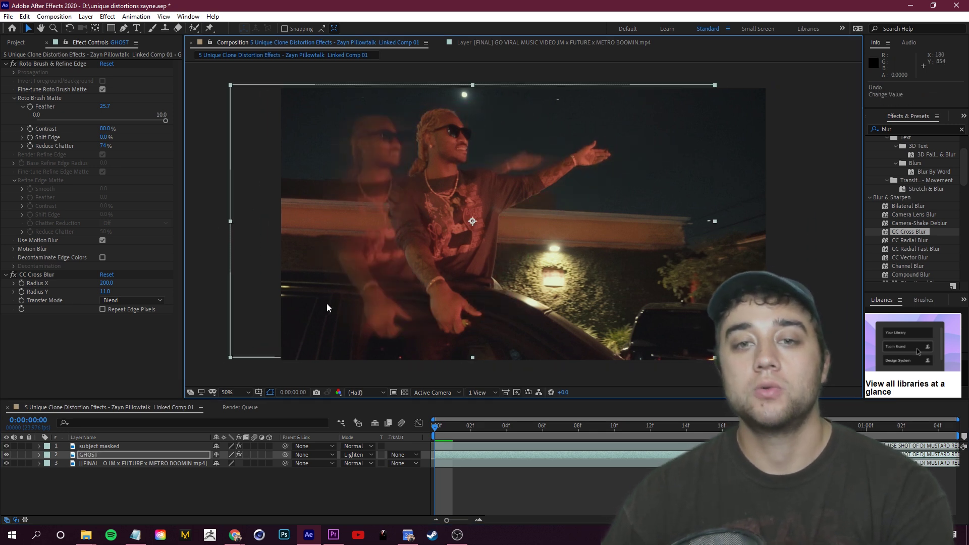
key("ctrl+z")
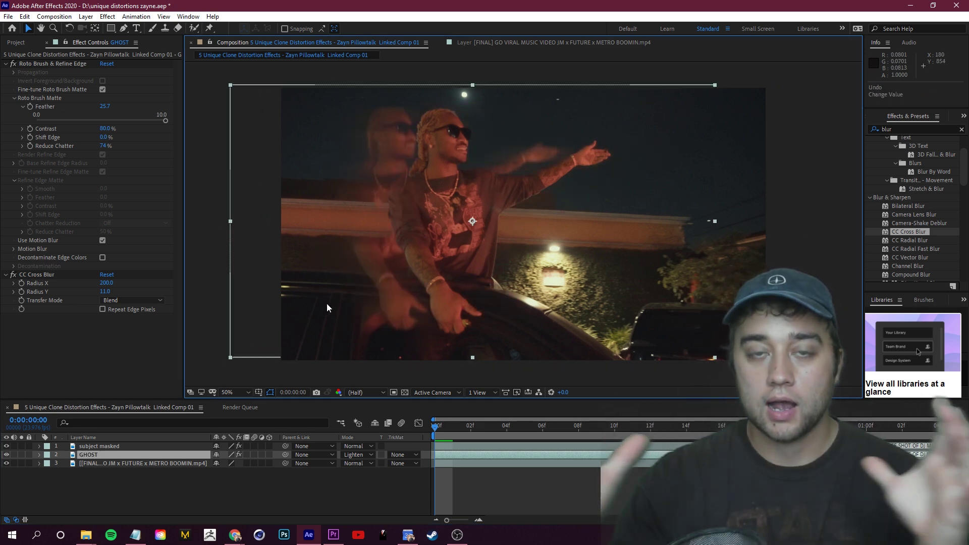
- Reset the GHOST layer's transform and enable keyframing for Anchor Point, Position, Scale, Rotation and Opacity at the first frame
left_click(40, 456)
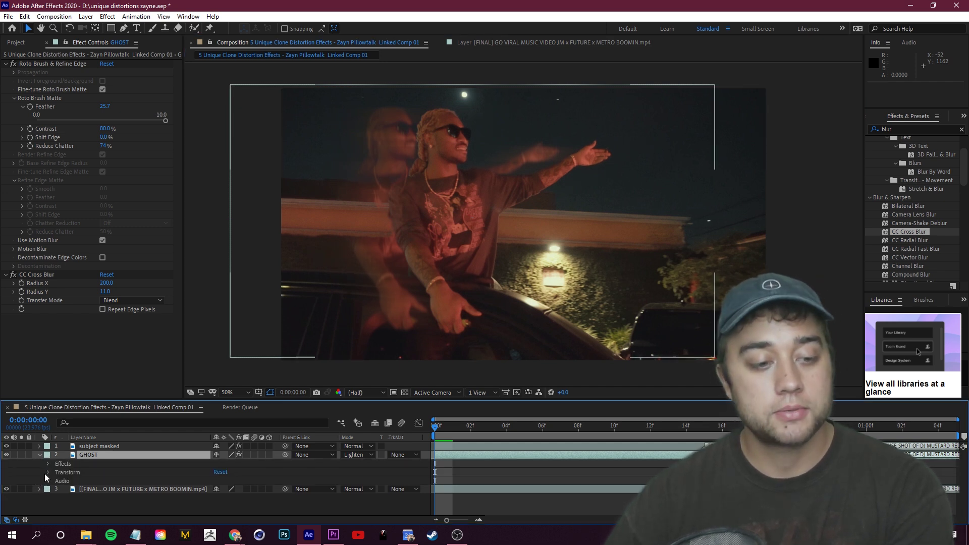
left_click(48, 472)
left_click(218, 468)
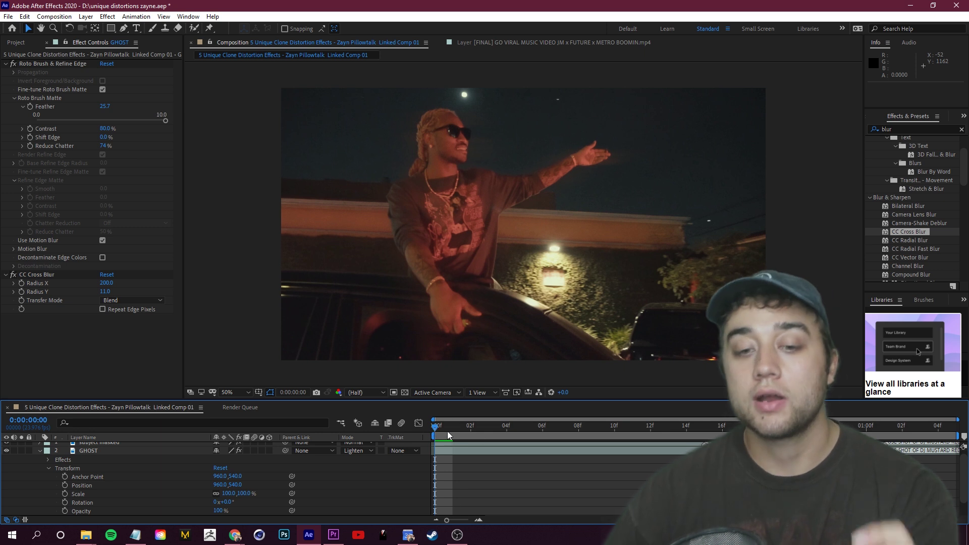
scroll(358, 472, "down", 2)
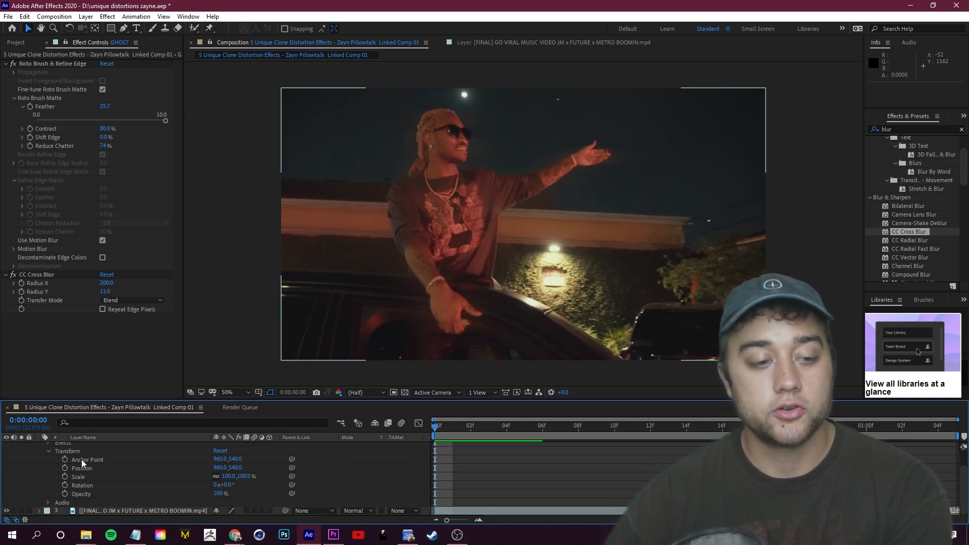
left_click_drag(66, 459, 67, 495)
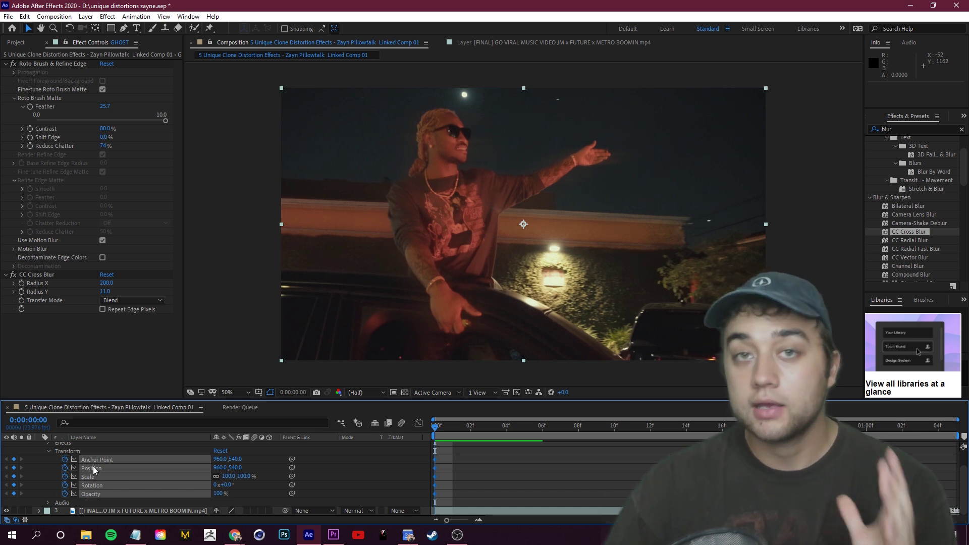
- Keyframe the GHOST layer's horizontal Position at 817 on frame 18 and return to the first frame
key("space")
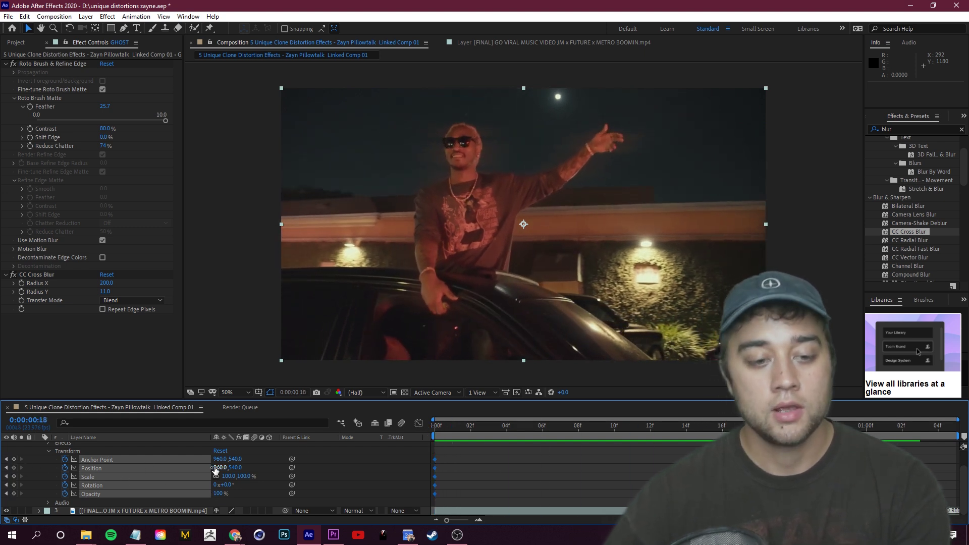
left_click_drag(220, 471, 180, 503)
key("Home")
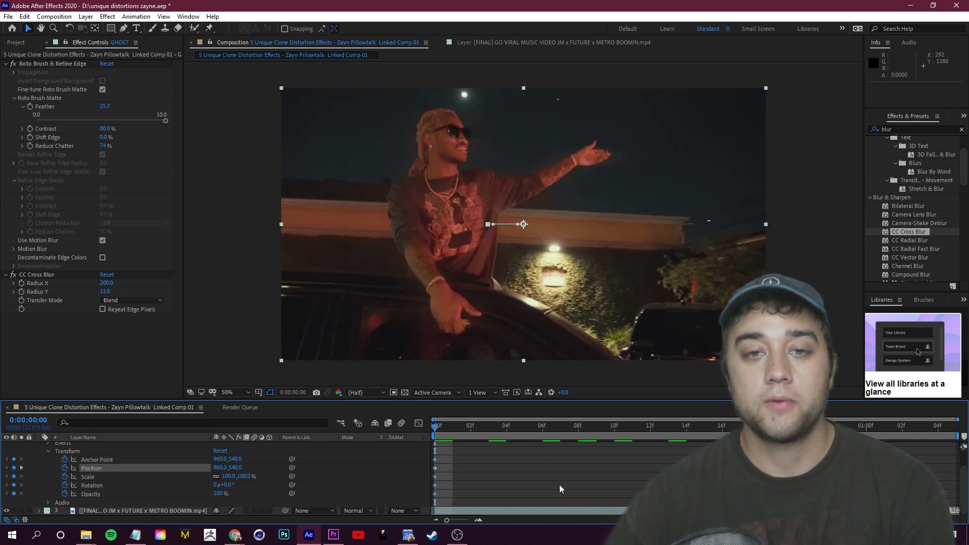
- Play and scrub through the composition to examine how the ghost slides out from behind the subject
key("space")
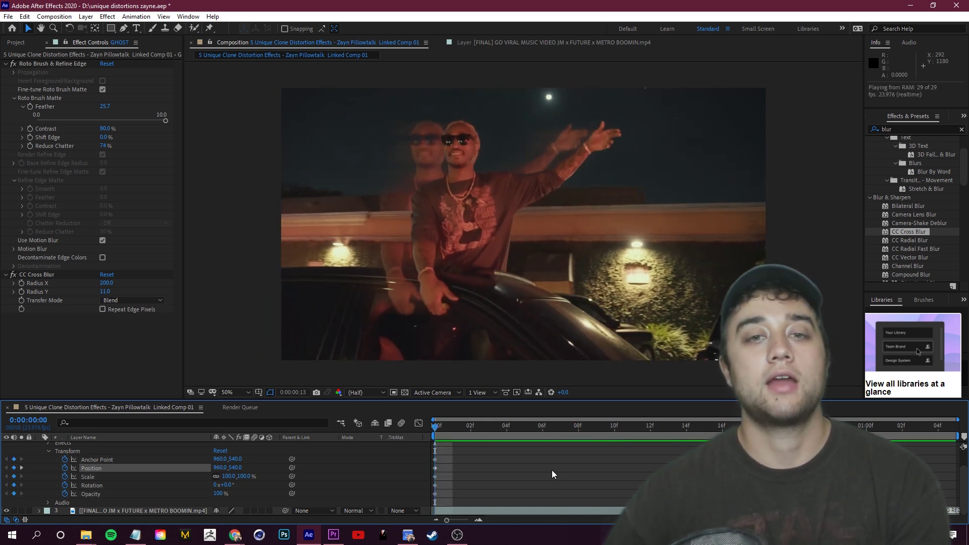
key("space")
left_click_drag(617, 430, 641, 427)
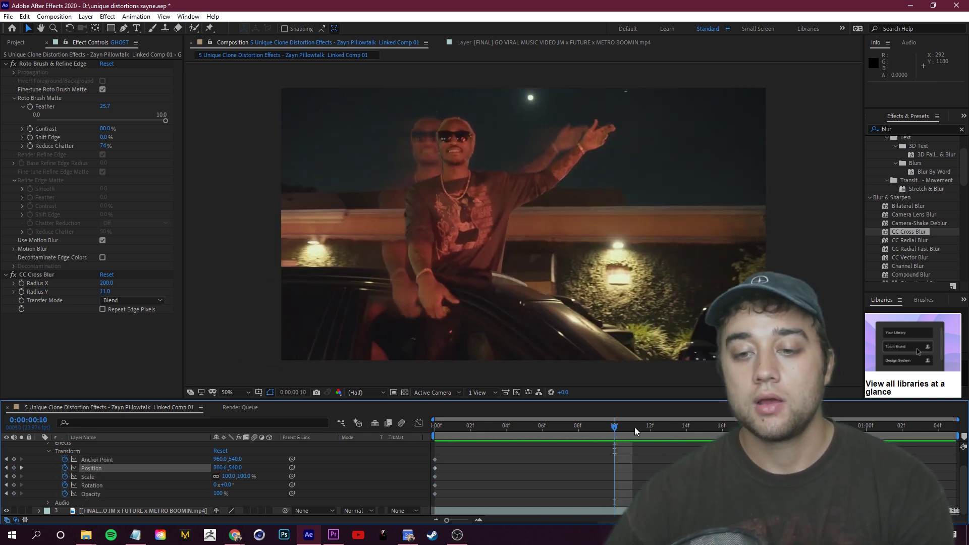
key("Home")
key("space")
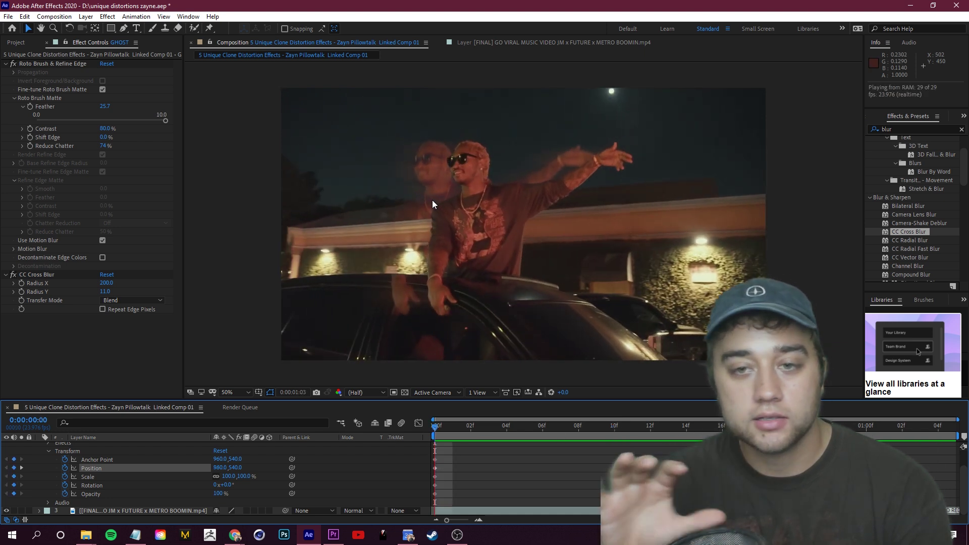
key("space")
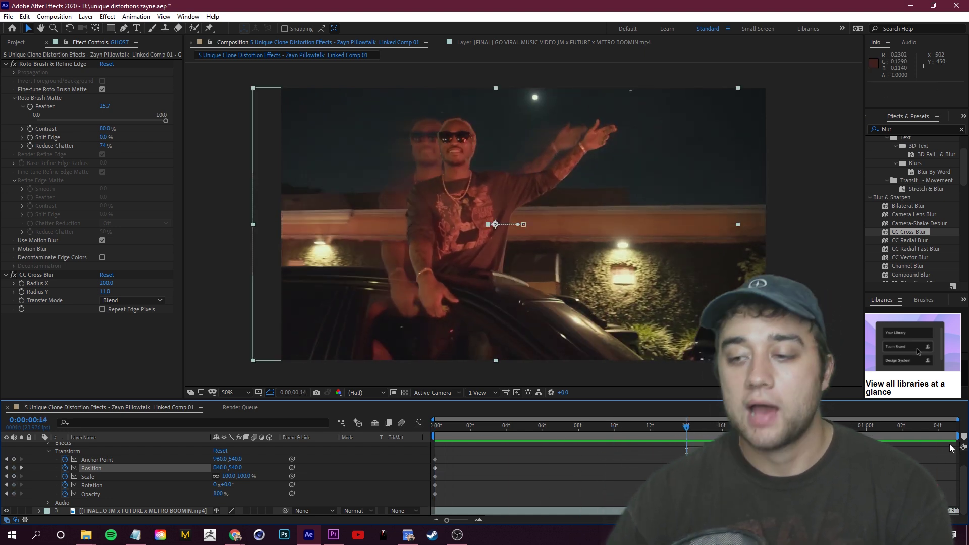
left_click_drag(687, 427, 884, 449)
key("Home")
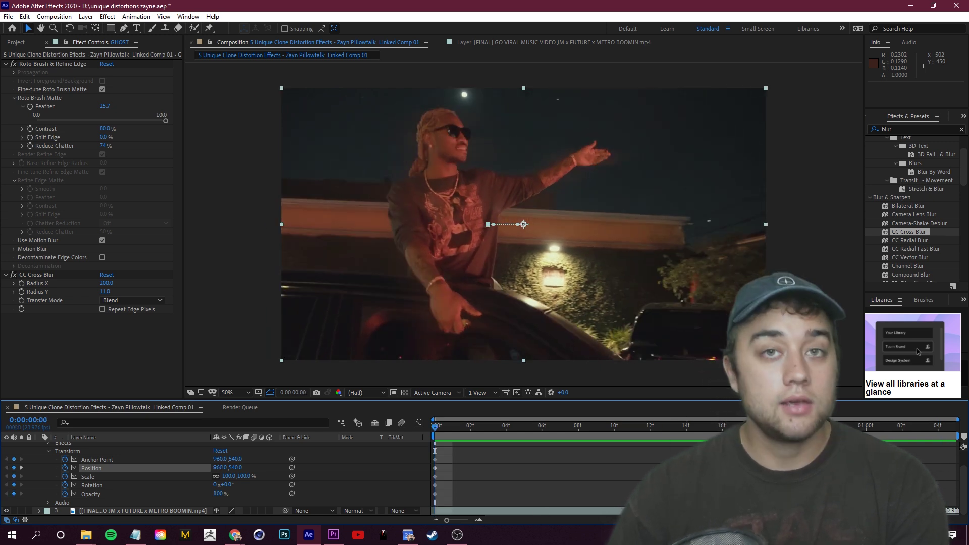
- Duplicate the animated GHOST layer
scroll(96, 462, "up", 2)
left_click(96, 456)
key("ctrl+d")
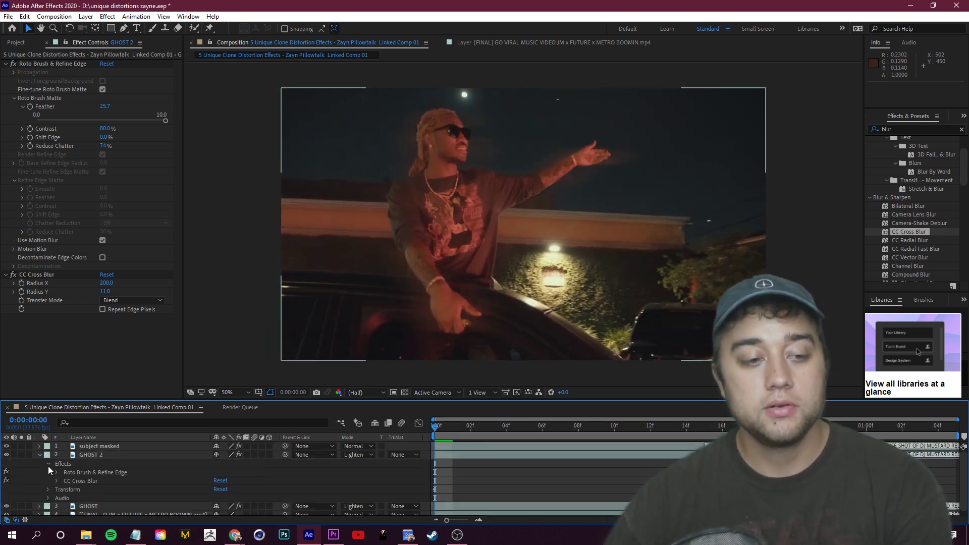
- Set the duplicate ghost's horizontal Position keyframe at frame 18 to 681 and place that layer beneath GHOST
left_click(48, 463)
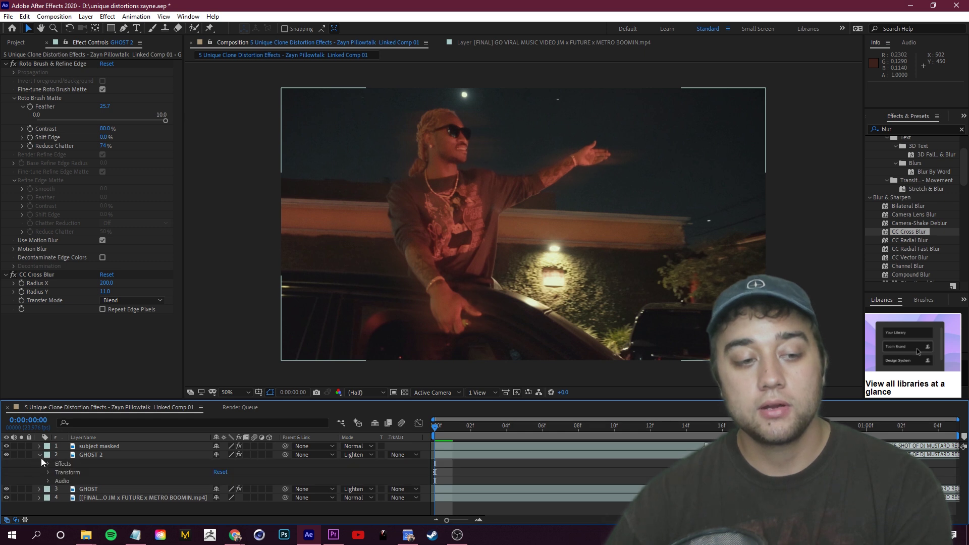
left_click(48, 472)
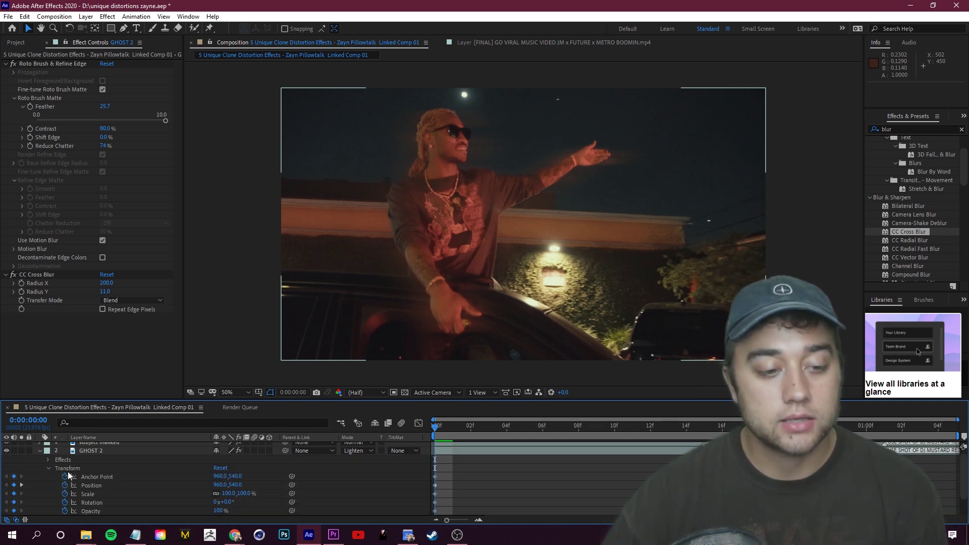
scroll(50, 478, "down", 2)
left_click(884, 460)
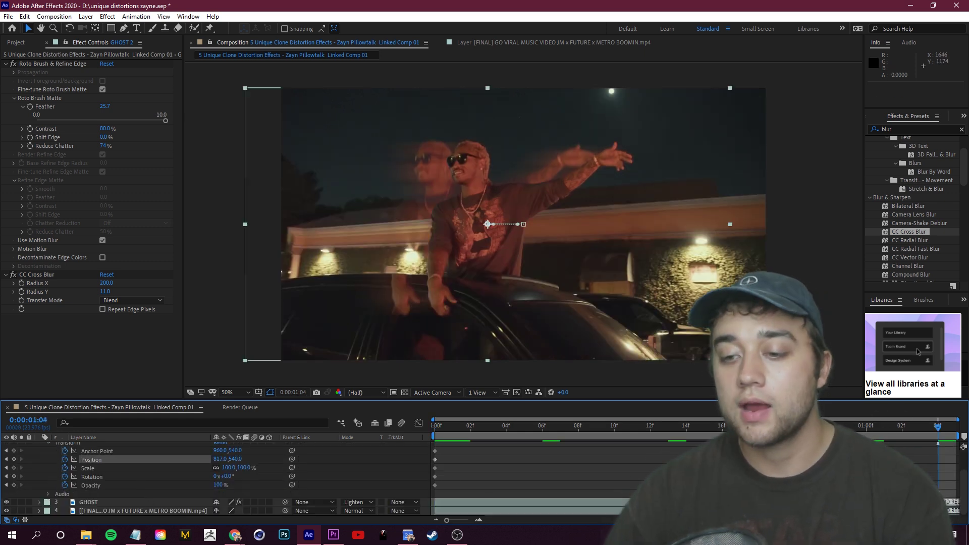
left_click_drag(884, 460, 472, 460)
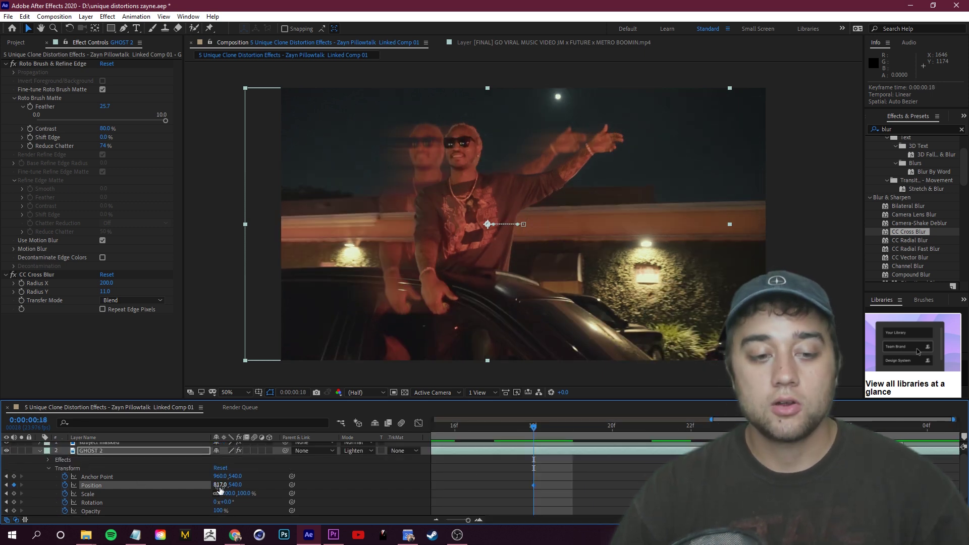
left_click_drag(220, 486, 169, 513)
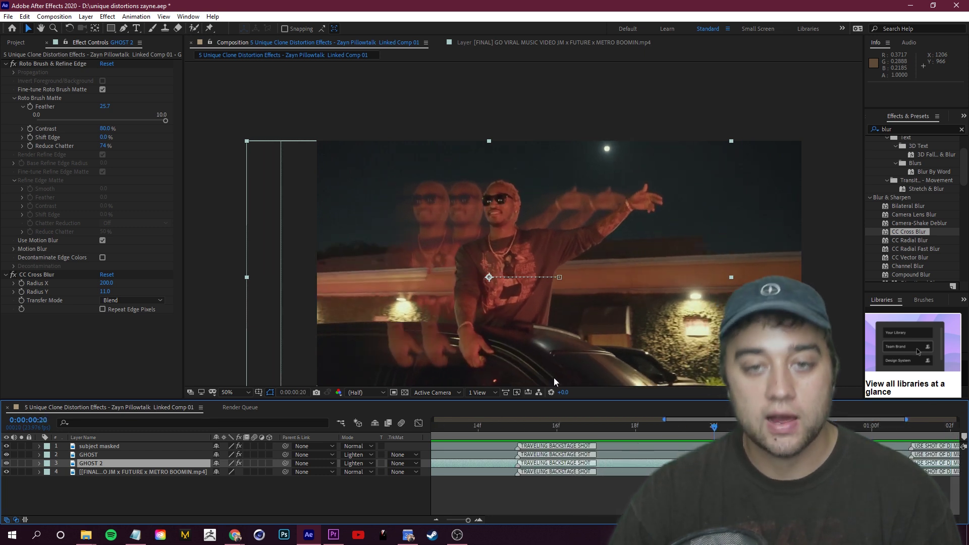
left_click_drag(555, 382, 198, 382)
- Duplicate the GHOST 2 layer to make a third ghost
left_click(89, 455)
left_click(96, 463)
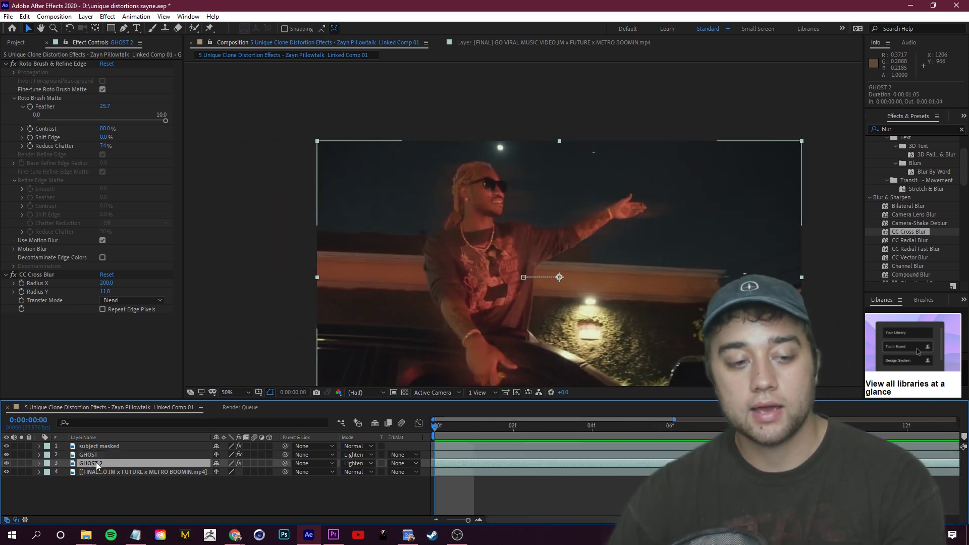
key("ctrl+d")
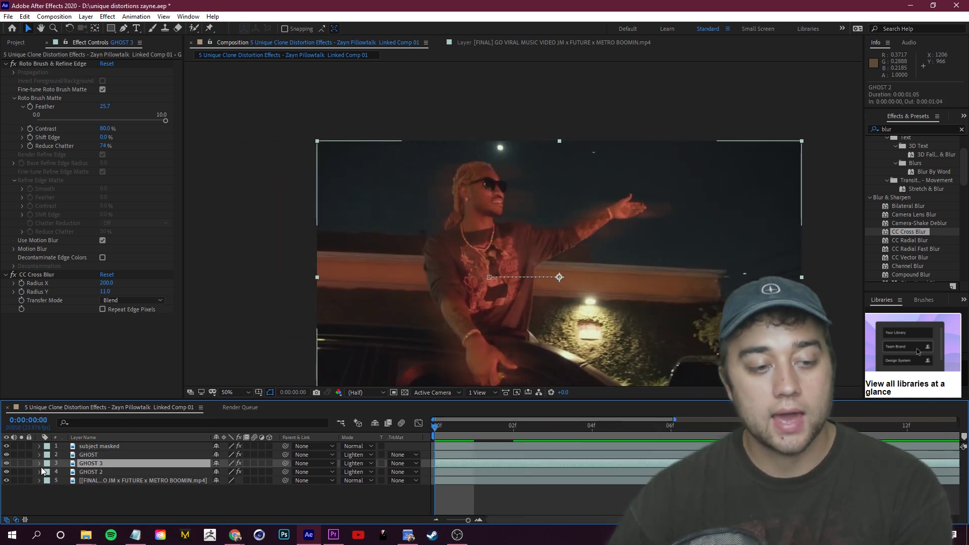
- Change the third ghost's Position keyframe at frame 18 so it slides out to the right of the subject
left_click(40, 464)
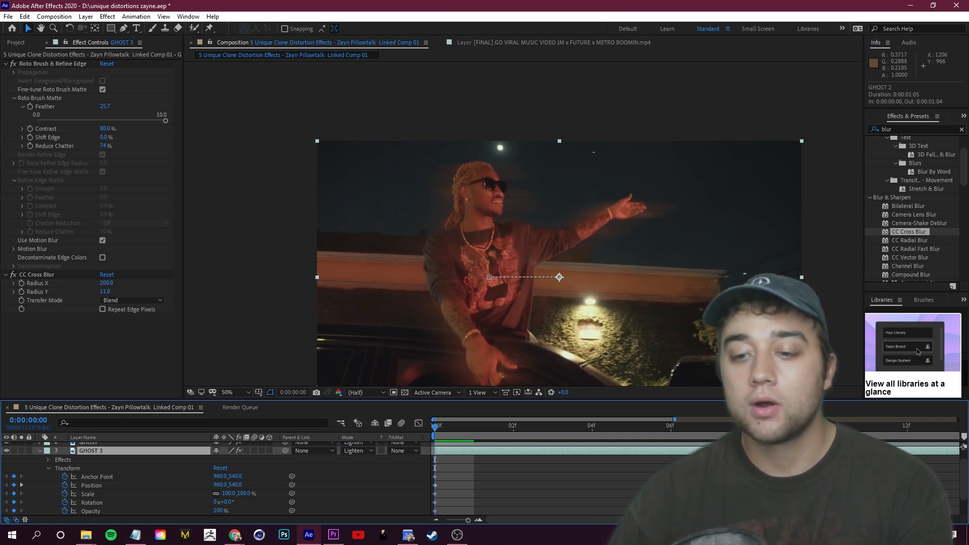
left_click_drag(675, 420, 958, 420)
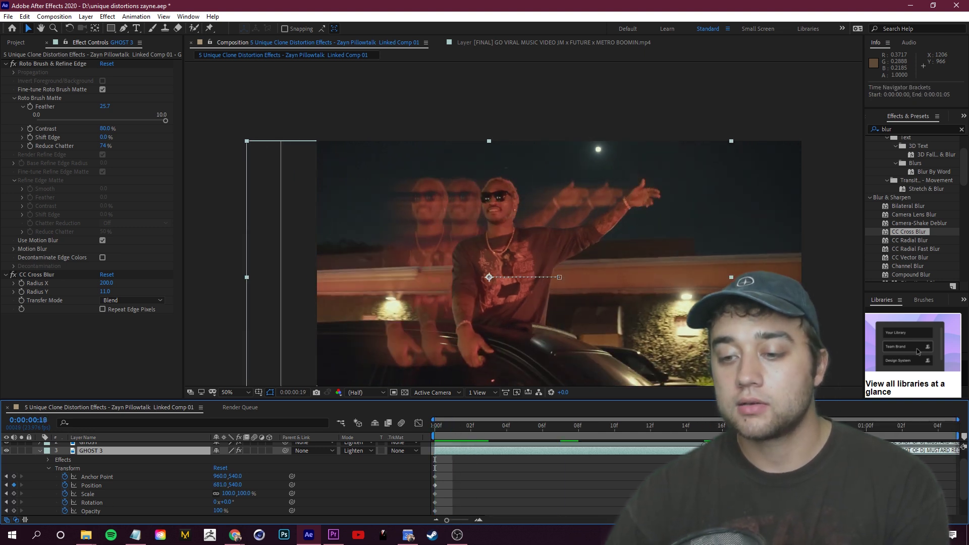
left_click(660, 486)
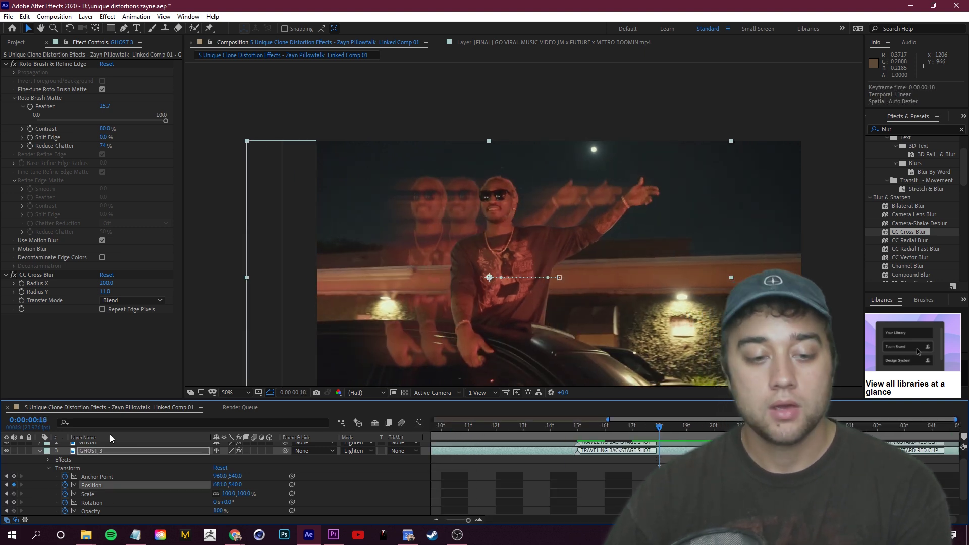
left_click_drag(221, 486, 688, 485)
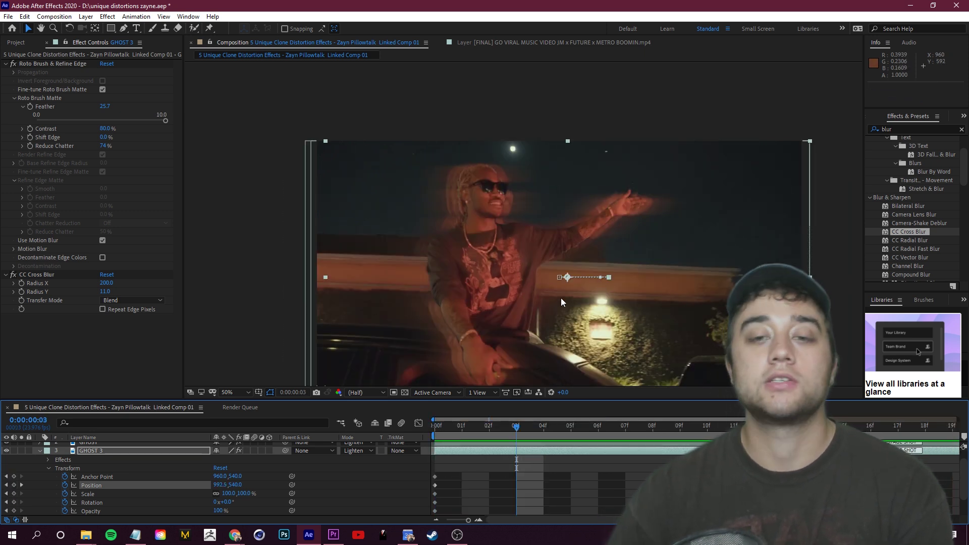
- Collapse the third ghost's properties and preview the ghosts sliding out on both sides of the subject
left_click(39, 451)
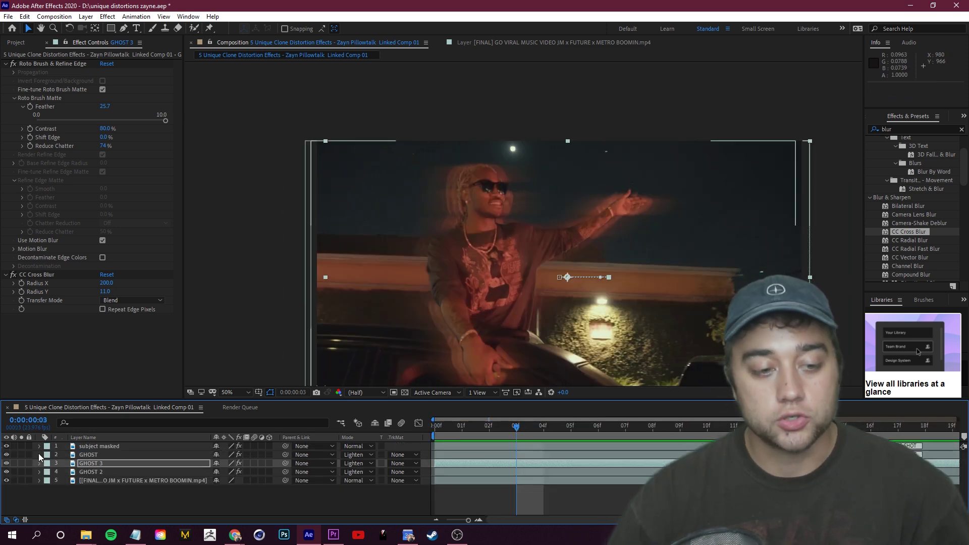
key("space")
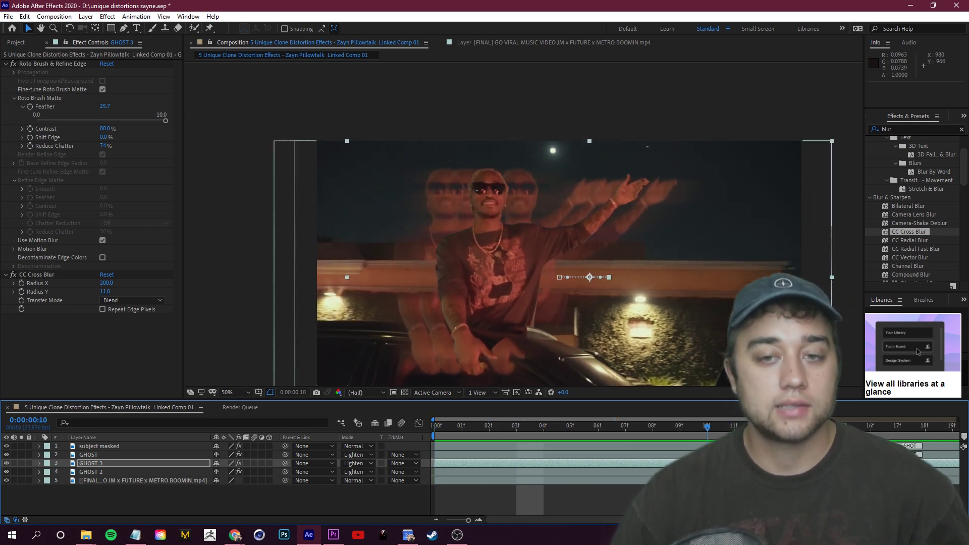
left_click(20, 493)
- Hide the GHOST 2 and GHOST 3 layers and preview the remaining GHOST layer on its own
left_click(7, 472)
left_click(91, 455)
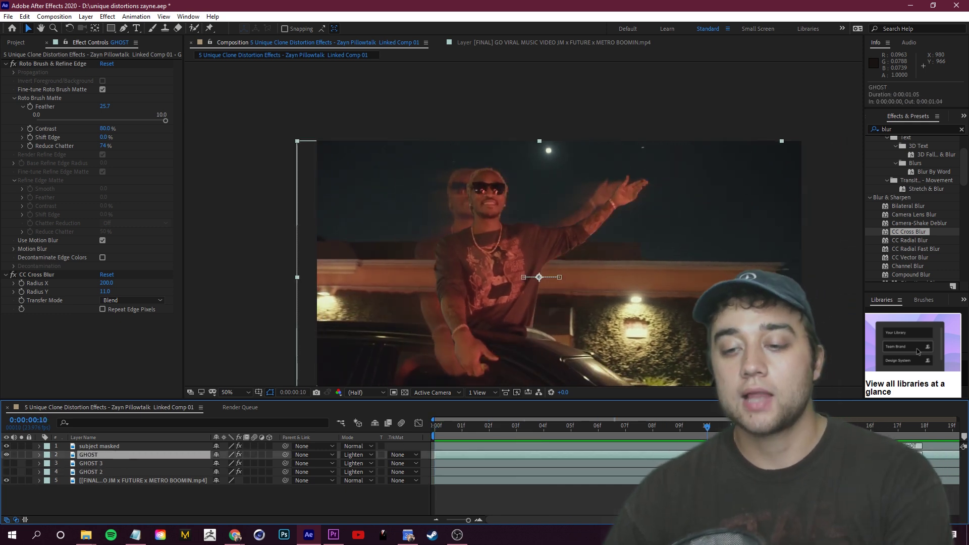
key("space")
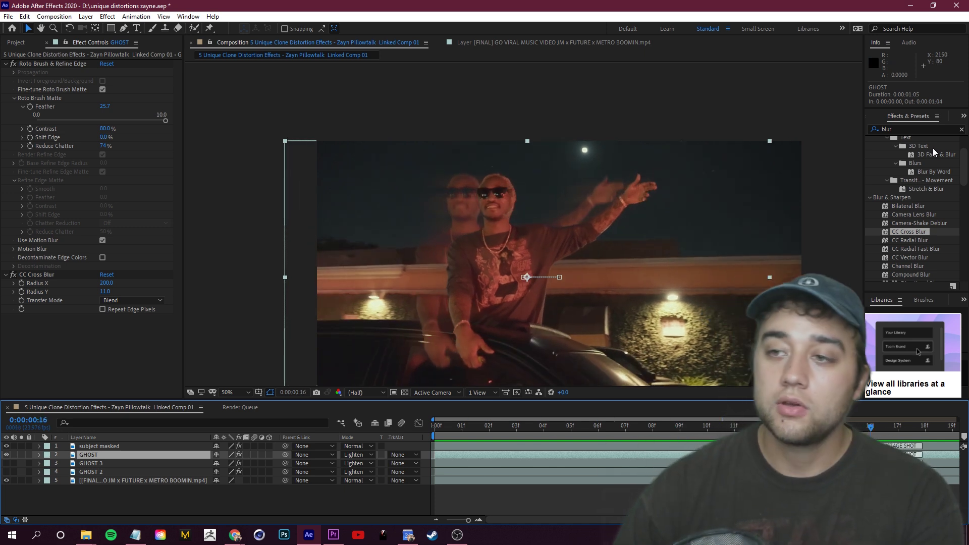
- Apply the Echo effect to the GHOST layer and scrub through the timeline to check it
double_click(912, 130)
type("echo")
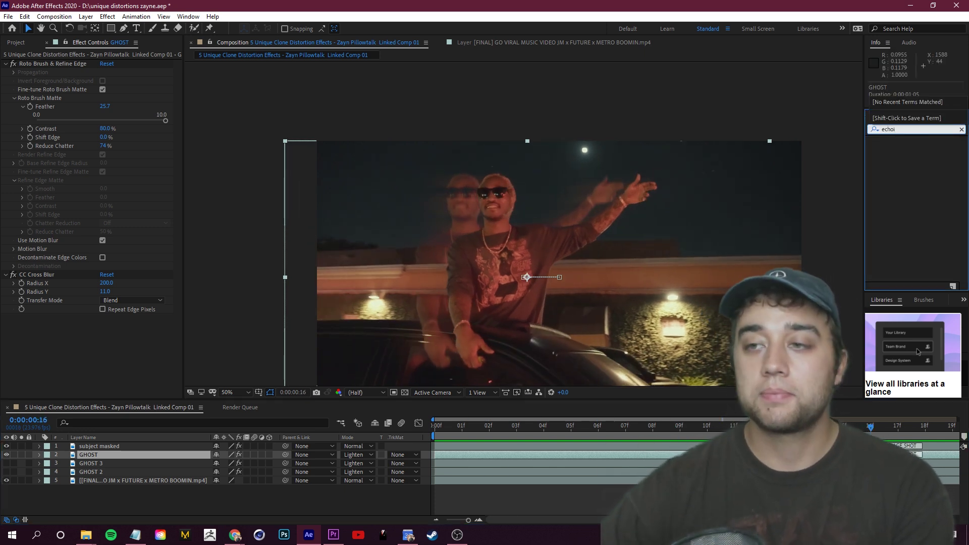
left_click_drag(885, 150, 171, 455)
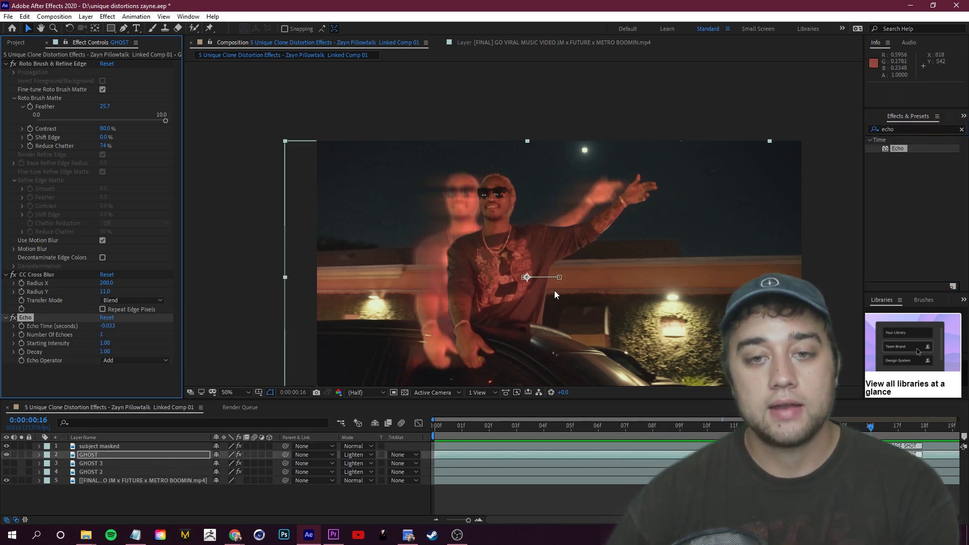
left_click_drag(870, 428, 469, 445)
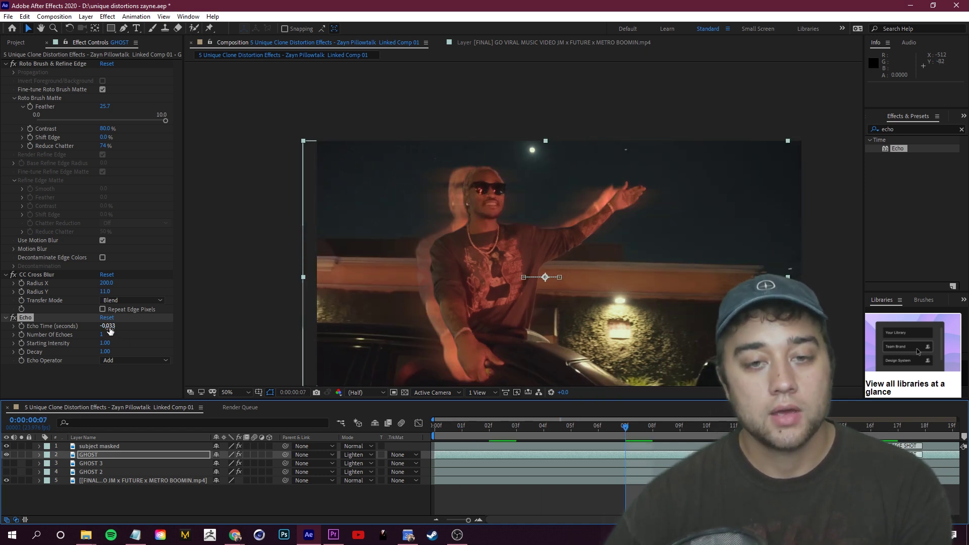
- Set GHOST's Echo effect to 3 echoes with an echo time of 0.169 seconds
left_click_drag(102, 337, 119, 337)
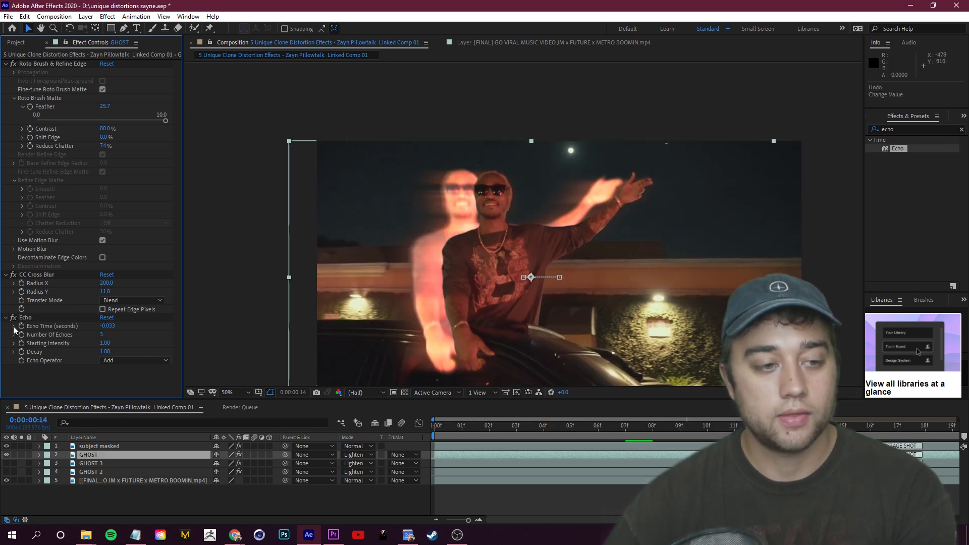
left_click(14, 327)
left_click_drag(96, 341, 97, 342)
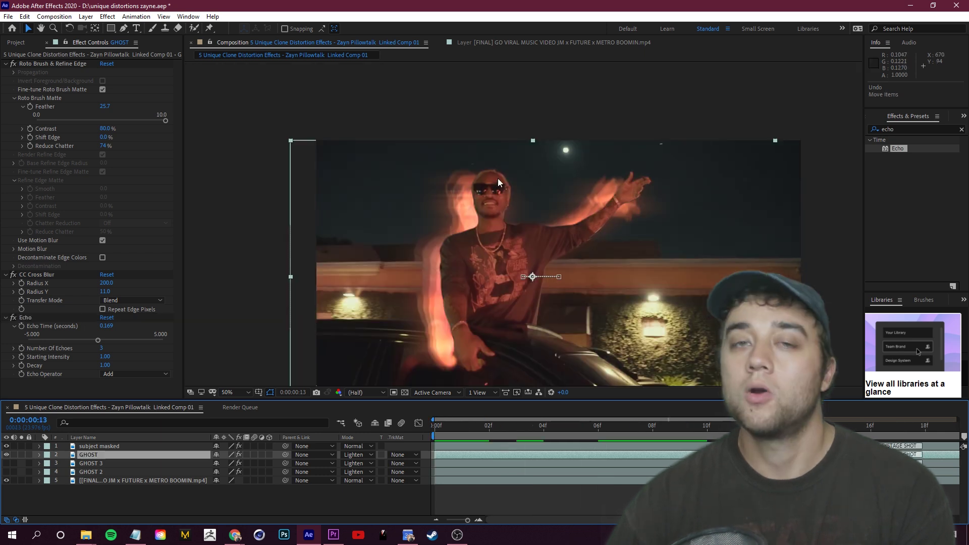
- Try the Maximum and Minimum operators for GHOST's Echo effect, and undo the change to Minimum
left_click(134, 374)
left_click(145, 394)
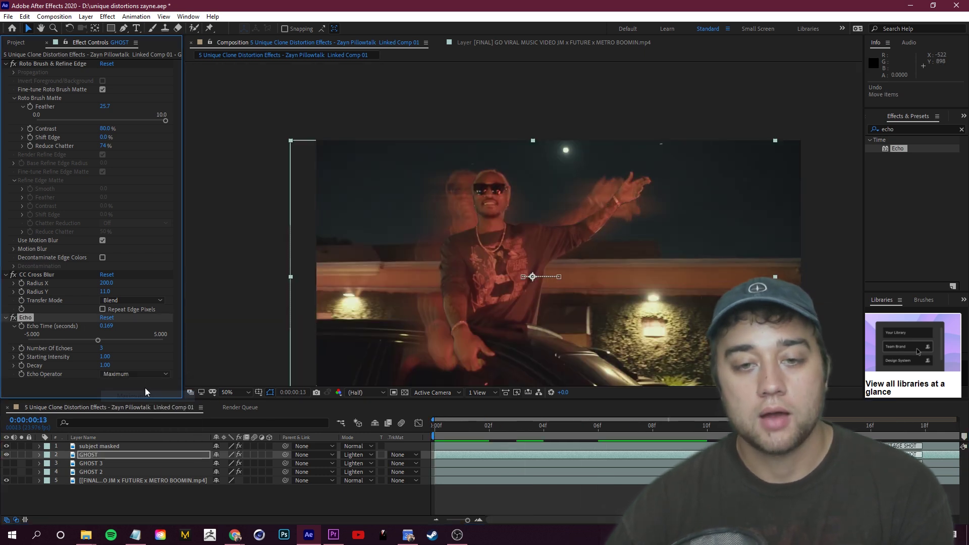
left_click(129, 374)
left_click(135, 407)
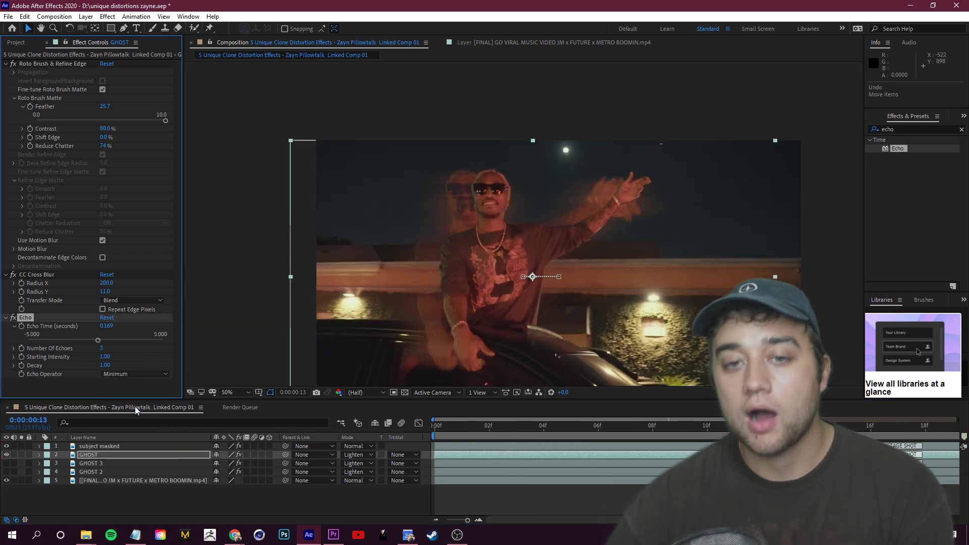
key("ctrl+z")
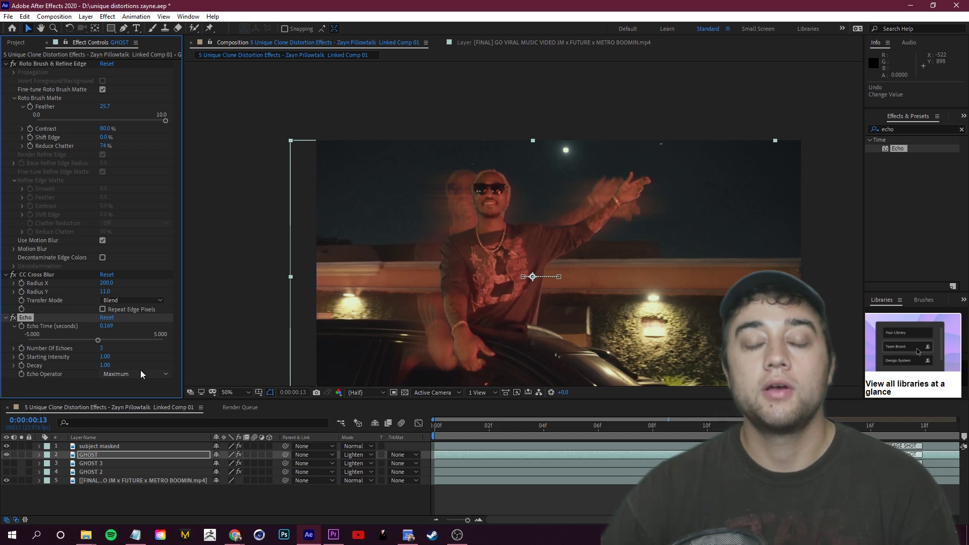
- Try Composite In Front, settle on Composite In Back as GHOST's Echo operator, and preview the animation
left_click(138, 372)
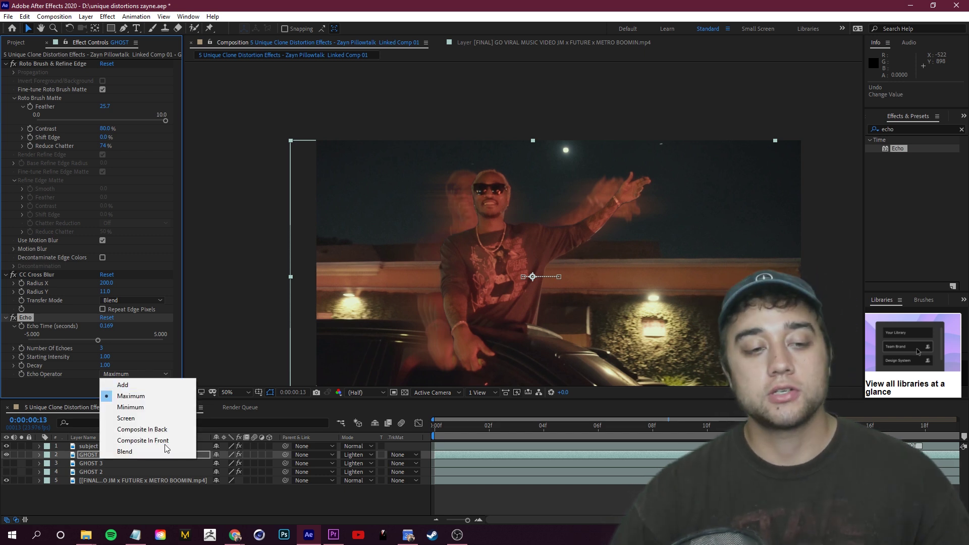
left_click(149, 440)
left_click(134, 374)
left_click(147, 430)
key("space")
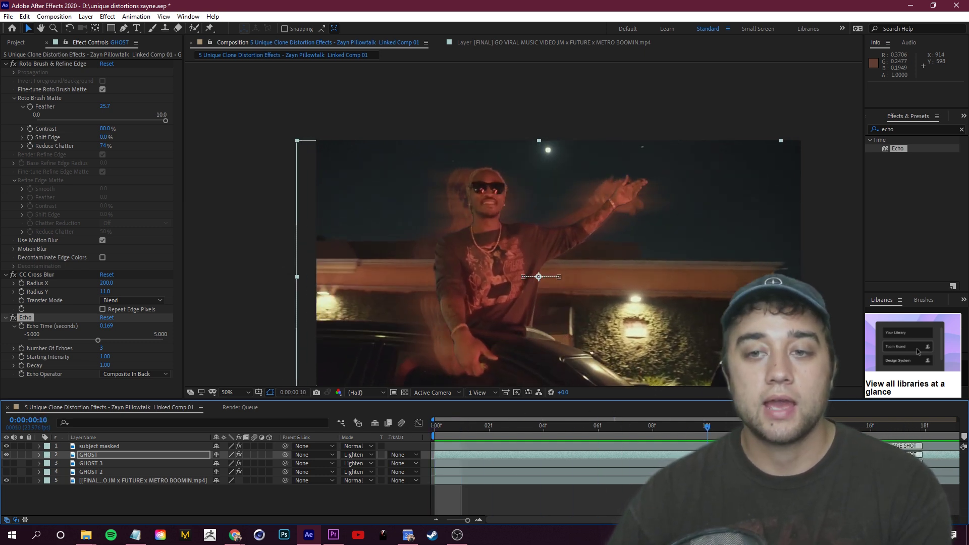
- Switch to the PILLOWTALK music video on YouTube, examine the stretched-clone distortion around 0:52 to 0:55 with sound muted, and exit full screen
key("period")
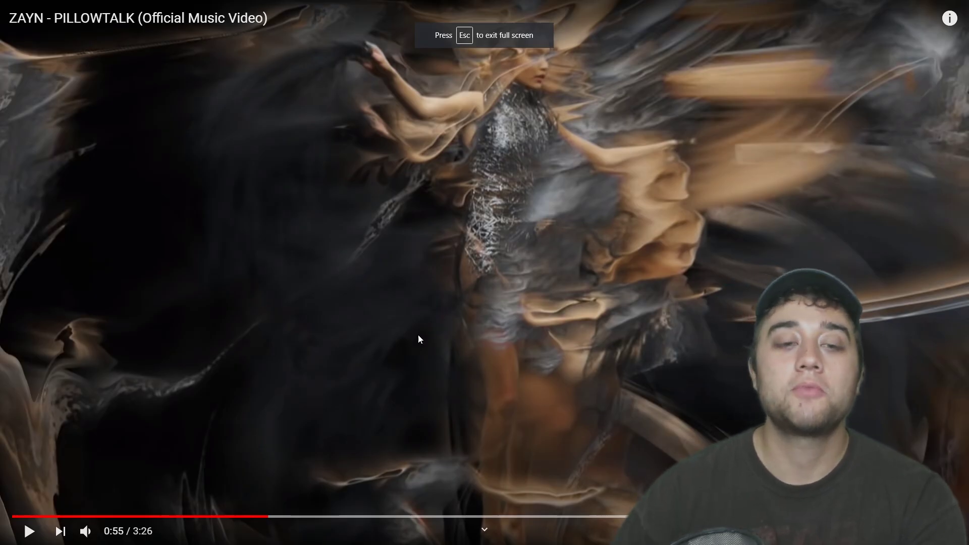
mouse_move(89, 534)
left_click(264, 517)
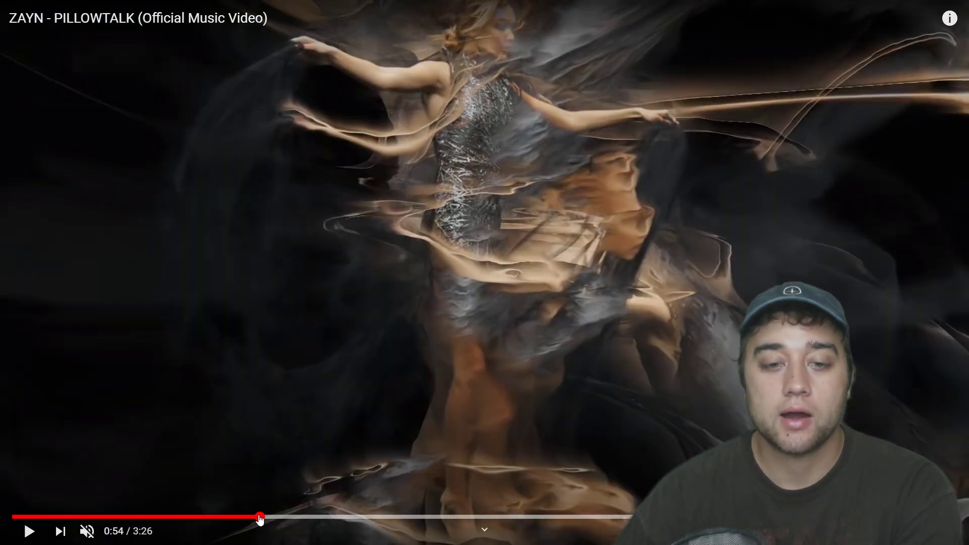
left_click(258, 517)
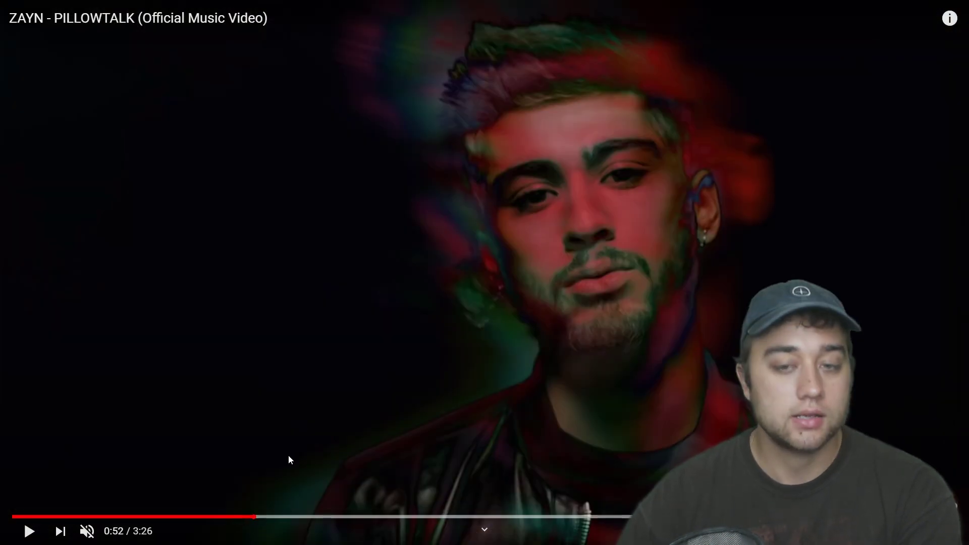
left_click(374, 429)
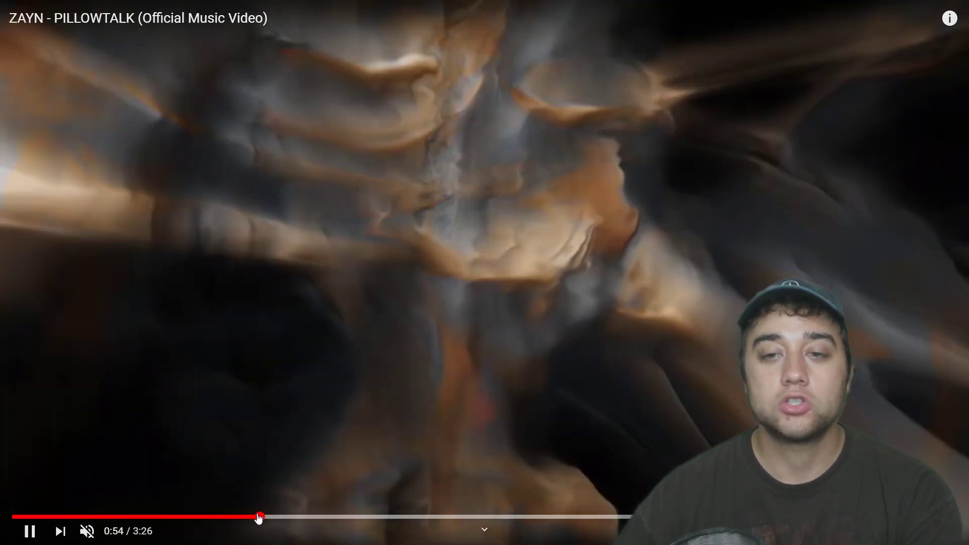
left_click(256, 518)
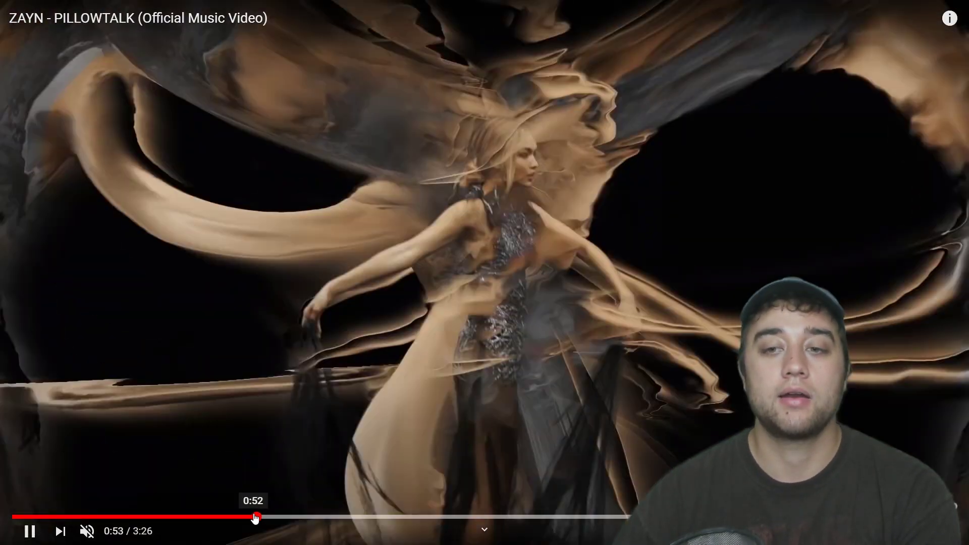
left_click(699, 202)
key("comma")
key("comma")
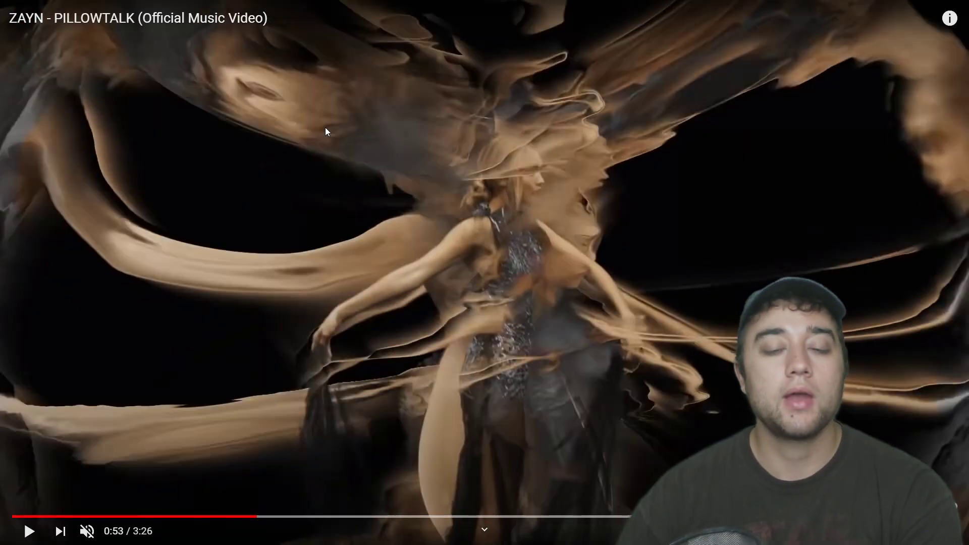
key("Escape")
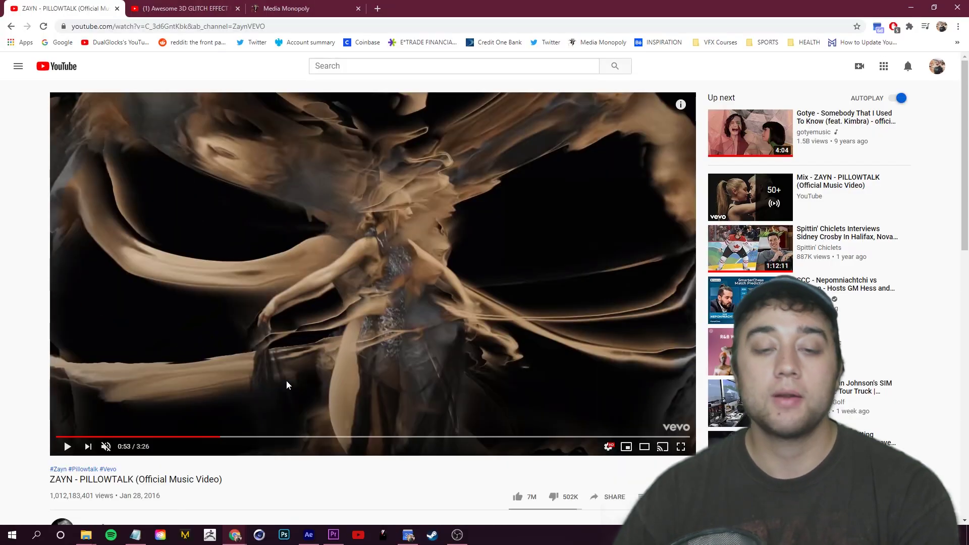
- Switch back to After Effects, duplicate the subject masked layer and place the duplicate beneath the original
left_click(310, 536)
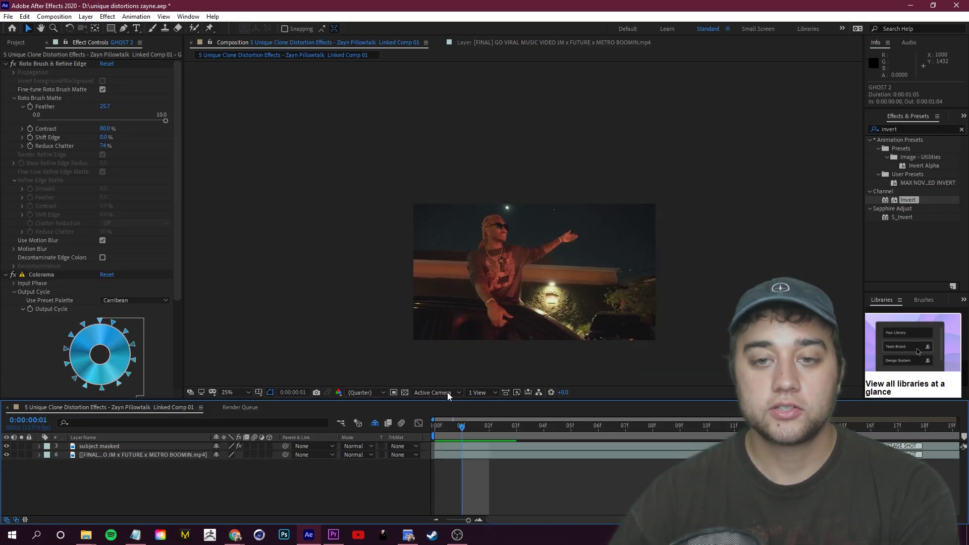
left_click(110, 456)
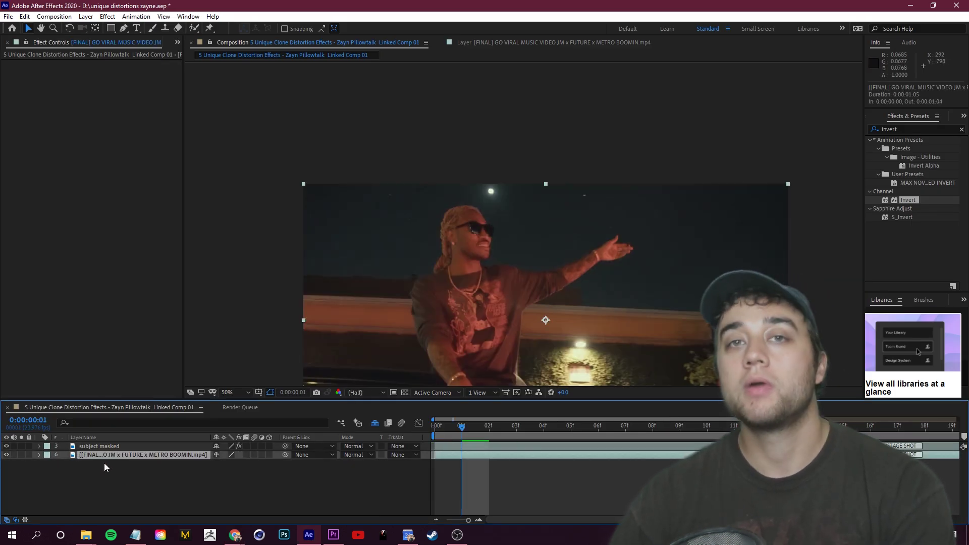
left_click(105, 447)
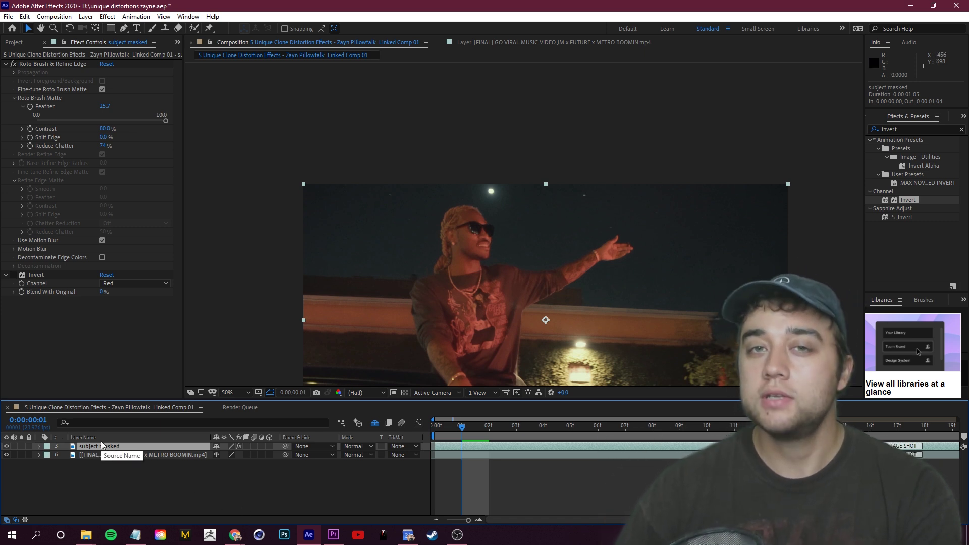
key("ctrl+d")
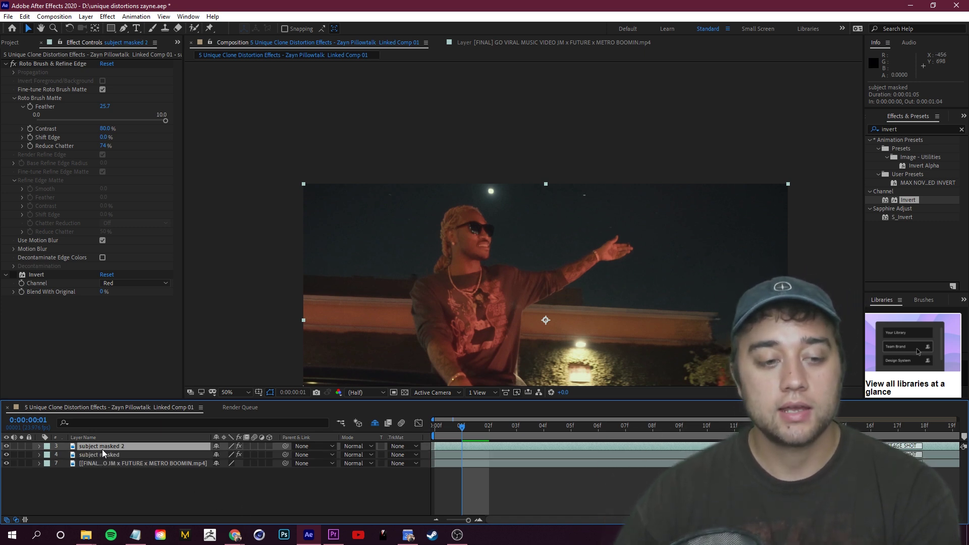
left_click(102, 455)
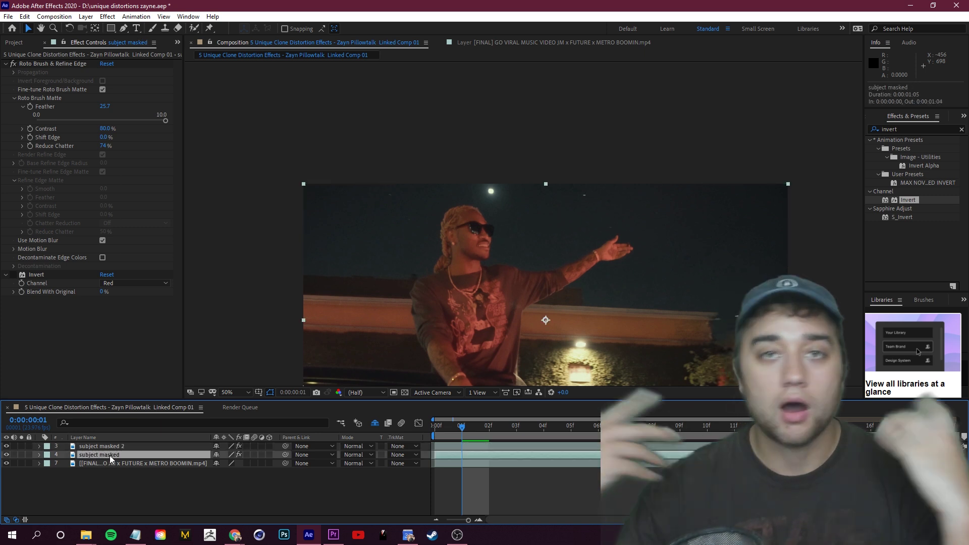
left_click_drag(95, 444, 107, 456)
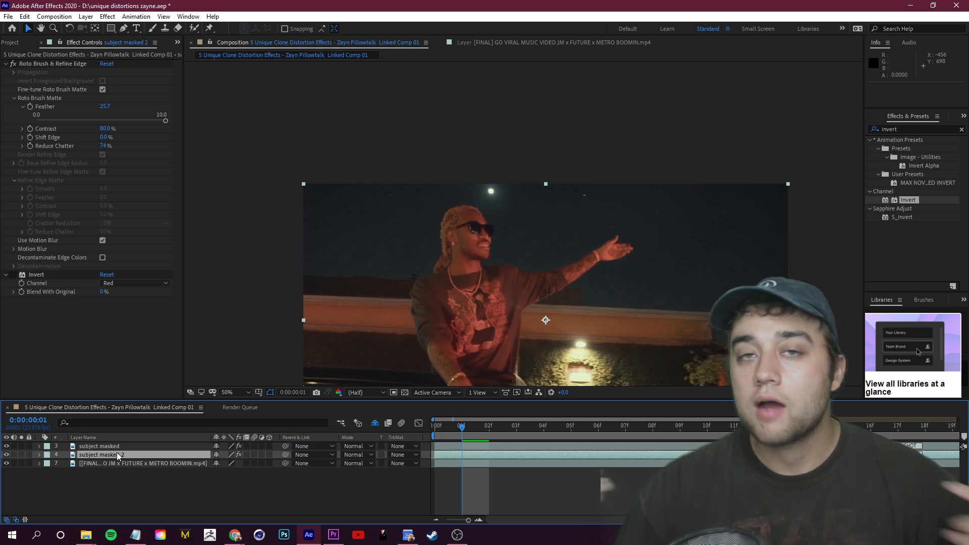
- Apply Optics Compensation to subject masked 2 with Reverse Lens Distortion and Optimal Pixels enabled and Field Of View set to 133.9
double_click(117, 456)
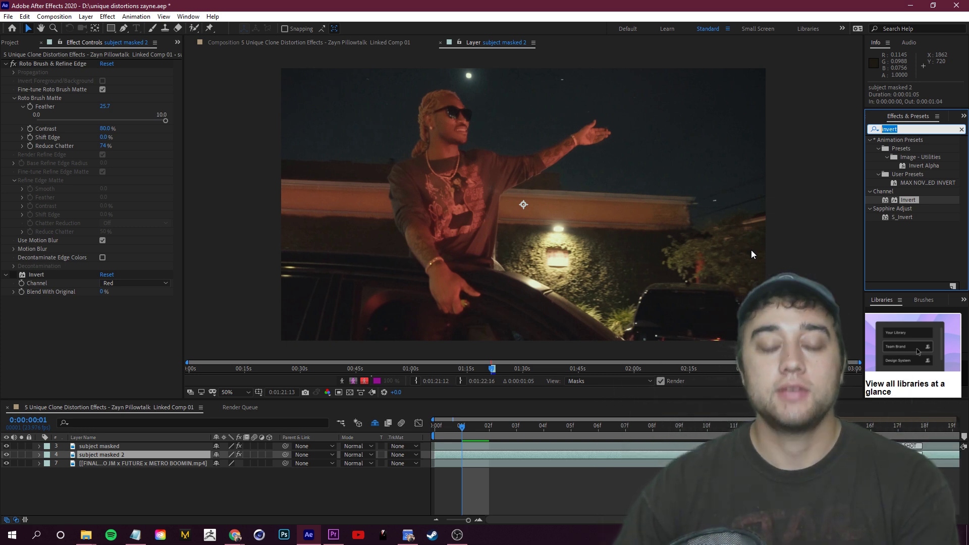
type("optic")
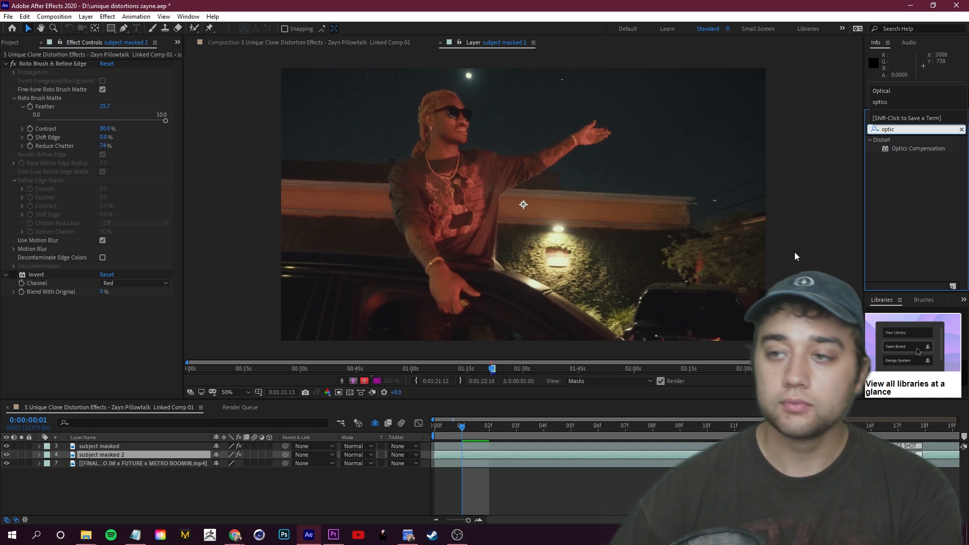
double_click(897, 149)
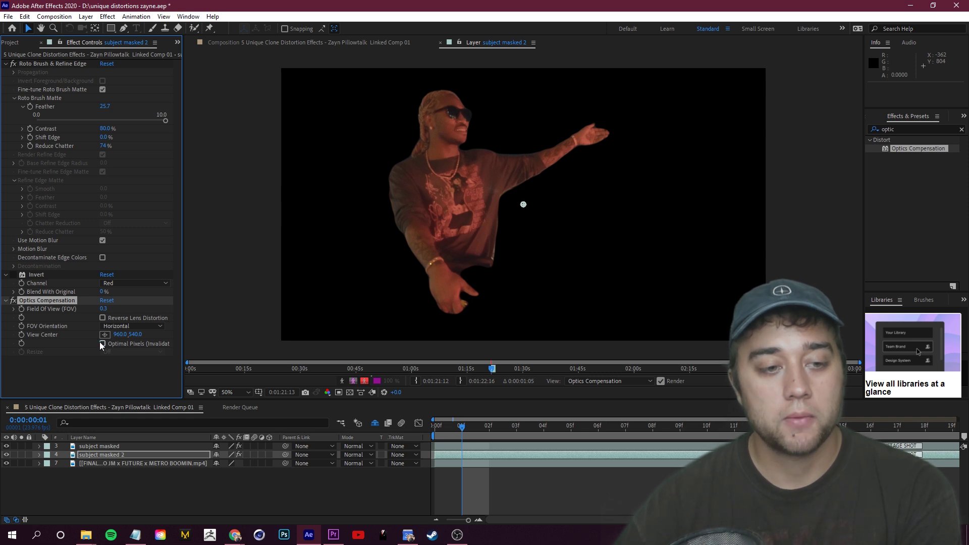
left_click(103, 319)
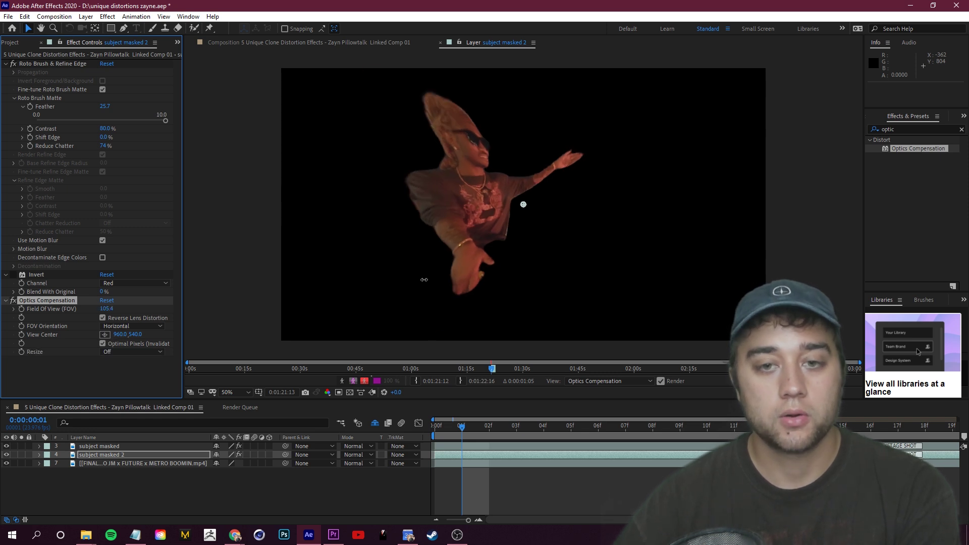
left_click_drag(424, 279, 571, 277)
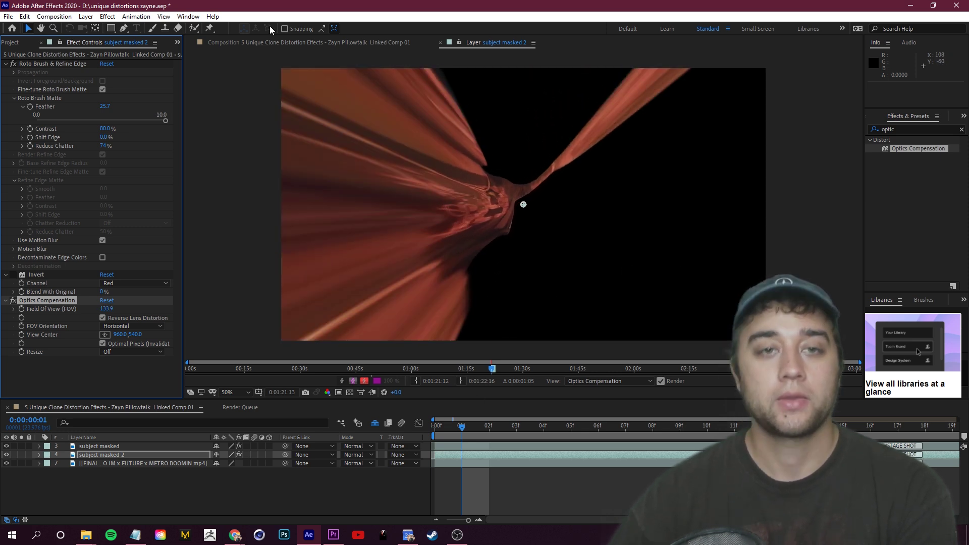
- Return to the composition view and move the current time to the first frame, framing the distorted copy behind the subject
left_click(317, 44)
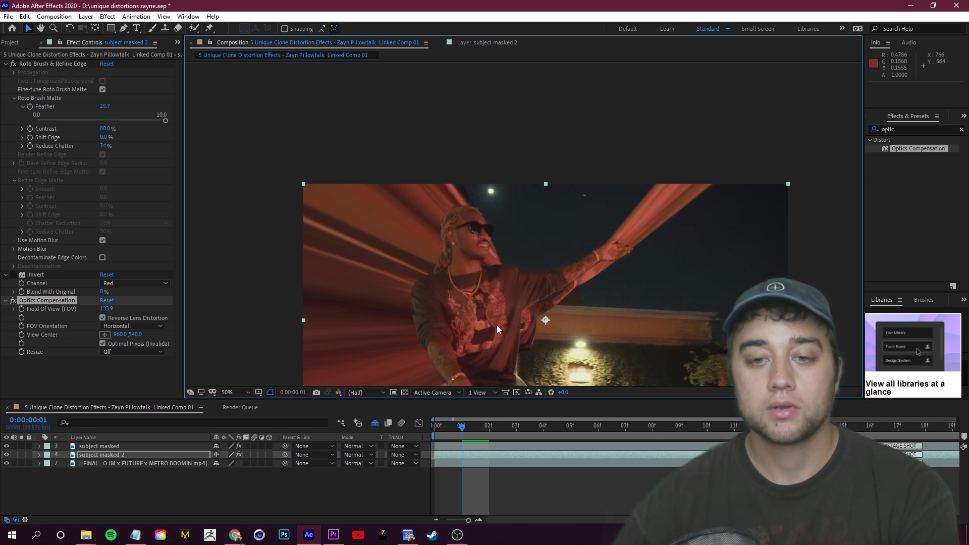
scroll(494, 329, "down", 2)
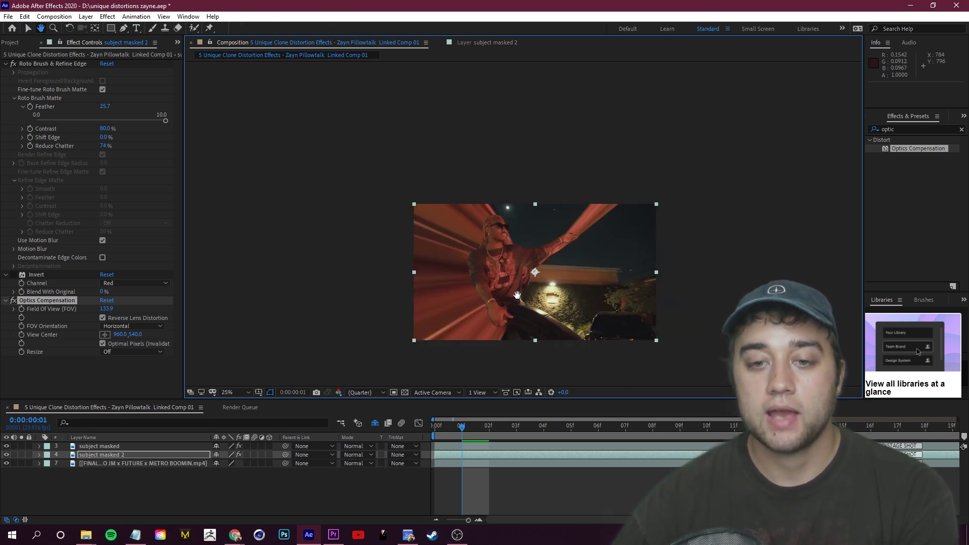
left_click_drag(510, 307, 520, 287)
mouse_move(432, 435)
left_mouse_down()
mouse_move(657, 430)
mouse_move(433, 429)
left_mouse_up()
scroll(447, 294, "up", 1)
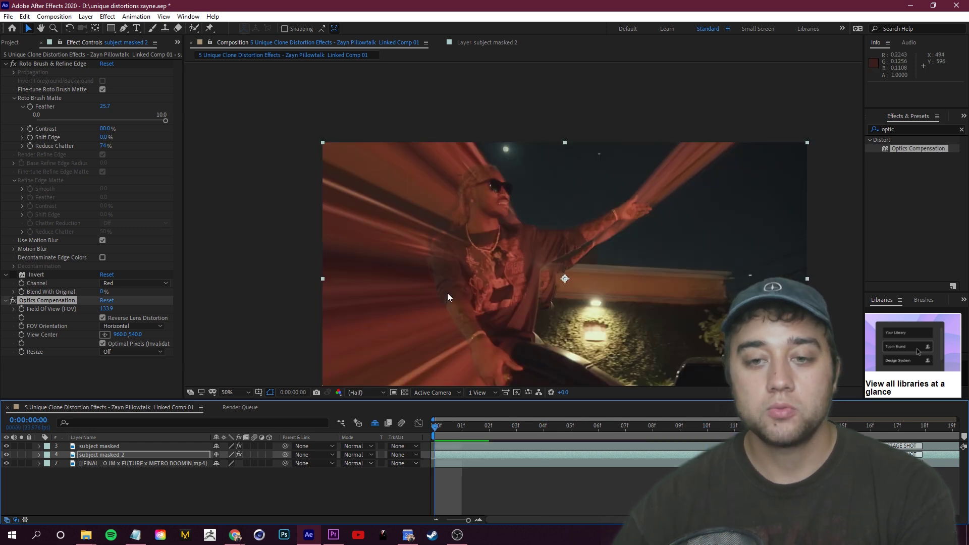
- Preview the Optics Compensation stretch across the opening frames and compare it with the PILLOWTALK music video on YouTube
key("space")
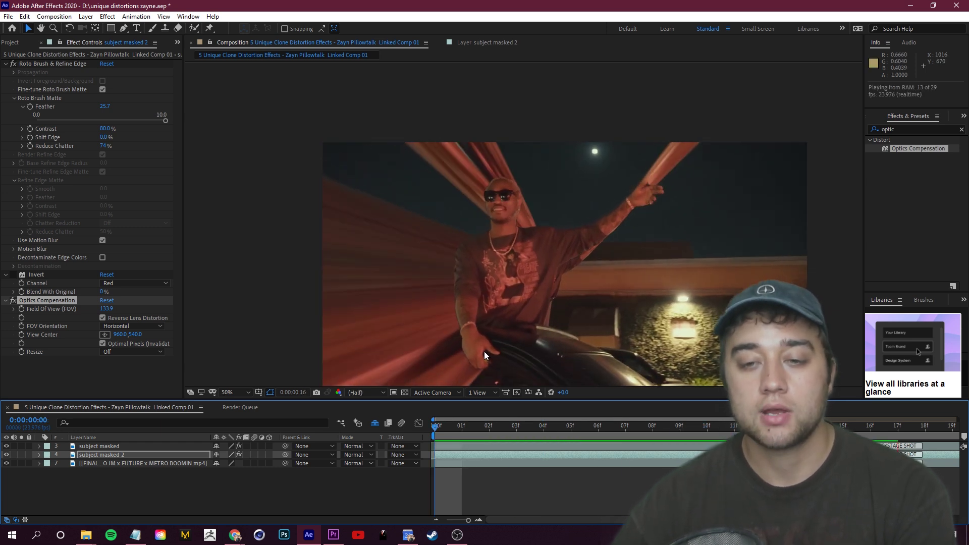
key("space")
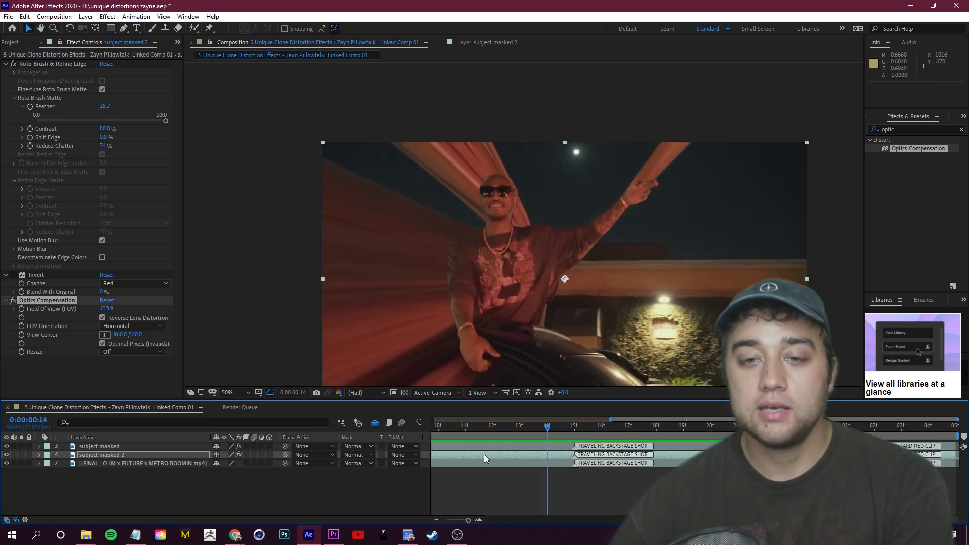
left_click_drag(462, 430, 372, 449)
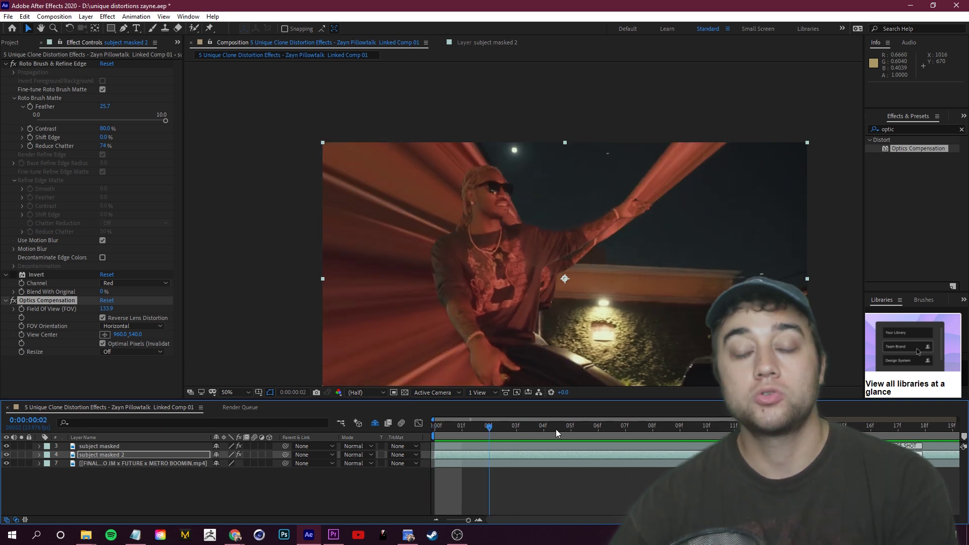
left_click_drag(489, 429, 478, 451)
key("alt+Tab")
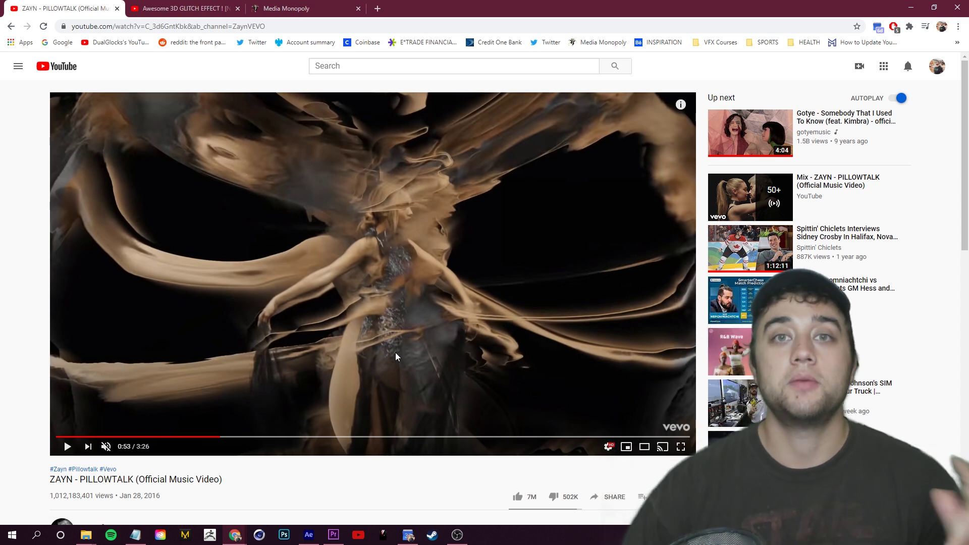
key("alt+Tab")
- Try shifting the Optics Compensation View Center horizontally on subject masked 2
left_click_drag(120, 334, 298, 323)
key("ctrl+z")
left_click_drag(137, 334, 447, 301)
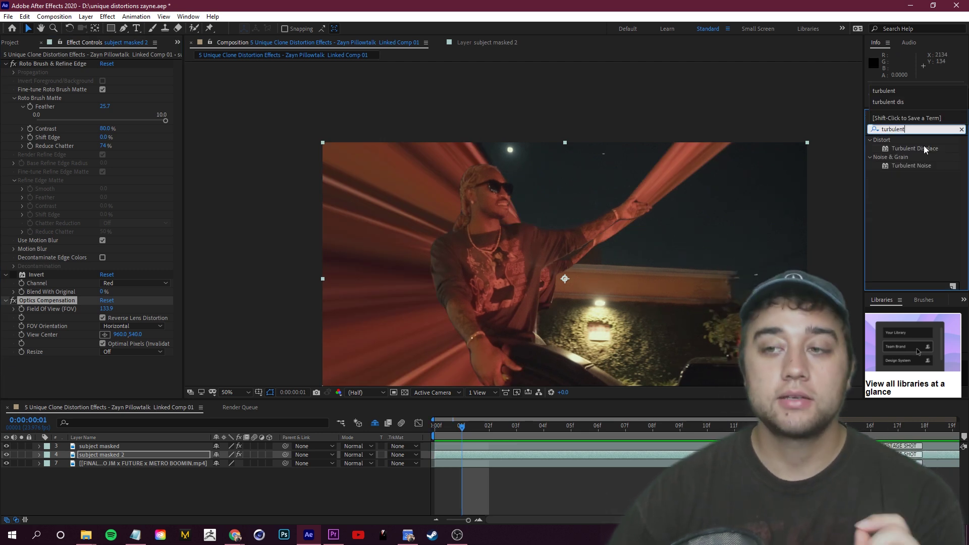
- Apply Turbulent Displace to the subject masked 2 layer and rename the layer as turbulent optics
left_click_drag(933, 151, 126, 458)
right_click(142, 454)
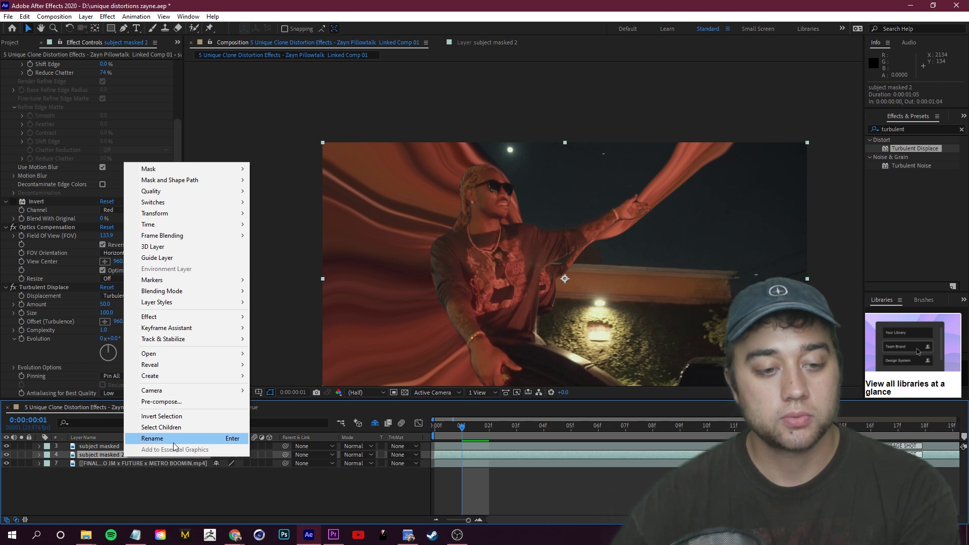
left_click(174, 445)
type("turbulent optics")
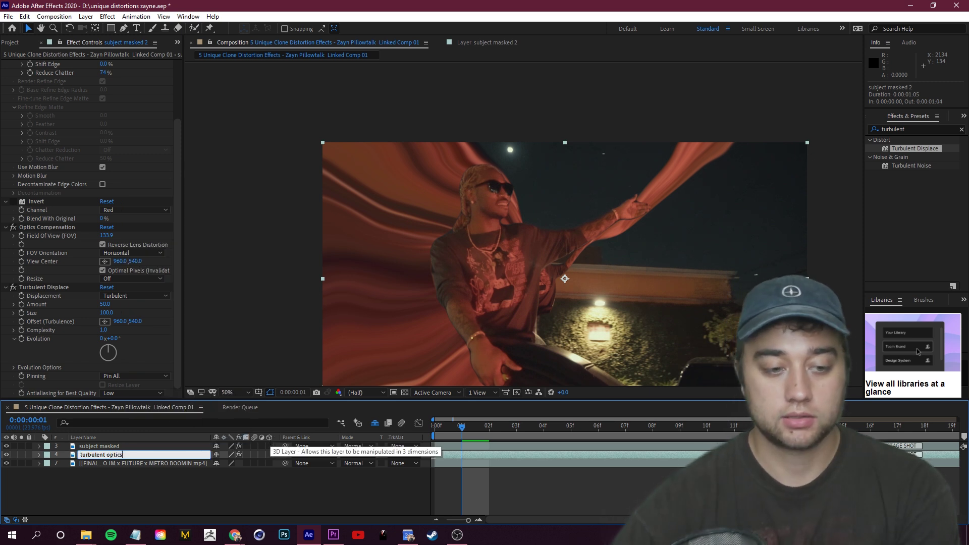
key("Return")
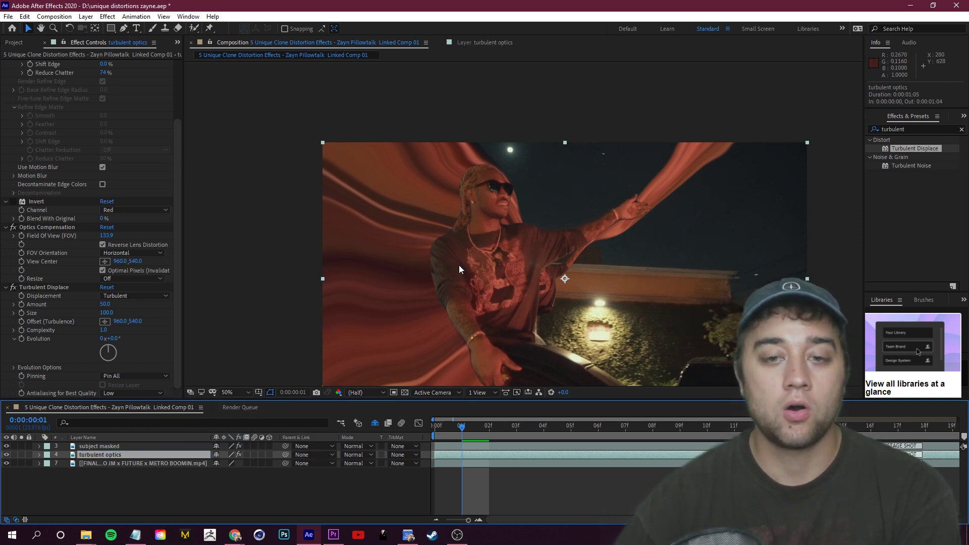
- Try Turbulent Displace ahead of Optics Compensation, set its Amount to 527, and place it back after Optics Compensation
left_click_drag(459, 269, 472, 253)
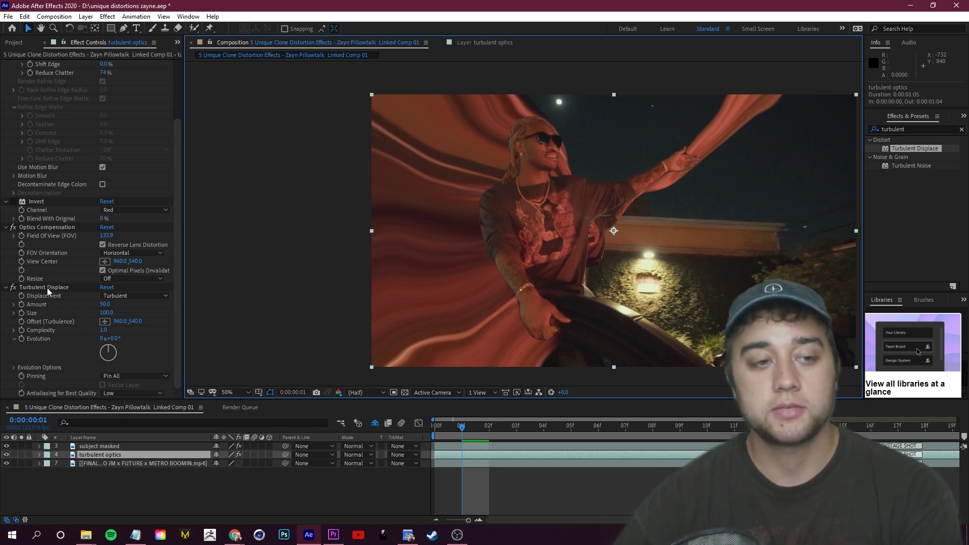
left_click_drag(48, 286, 61, 225)
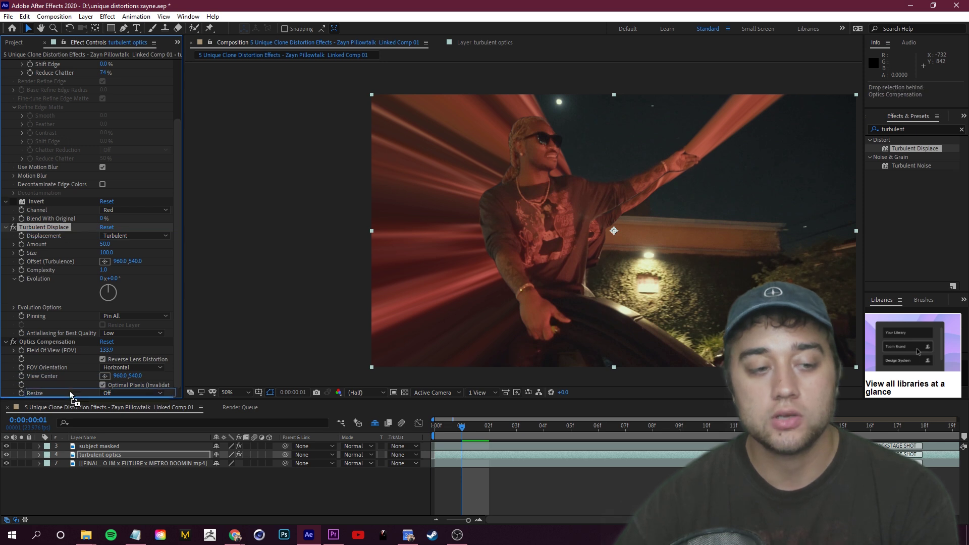
left_click_drag(105, 244, 609, 262)
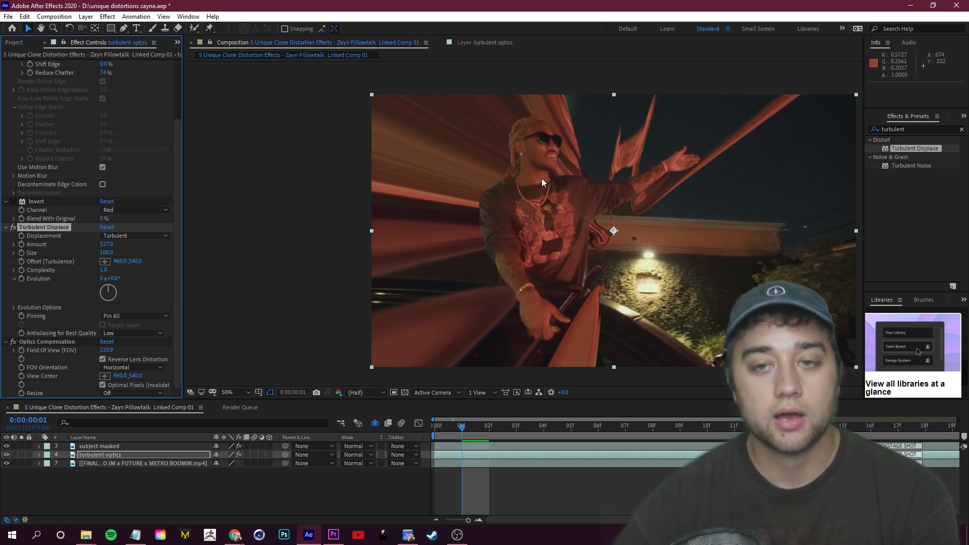
left_click_drag(50, 229, 62, 393)
left_click_drag(60, 388, 61, 388)
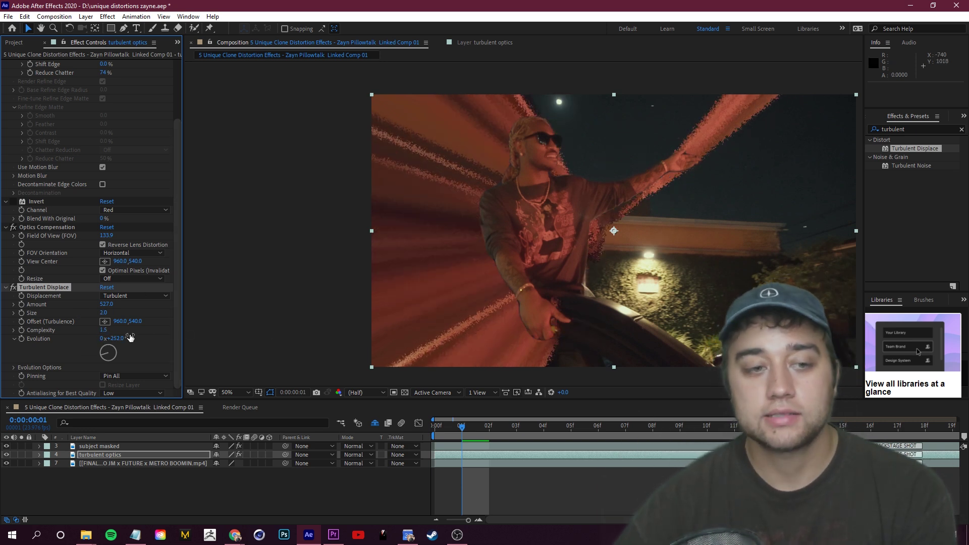
- Test Horizontal and Cross Displacement in Turbulent Displace, and settle on Vertical Displacement
left_click(134, 296)
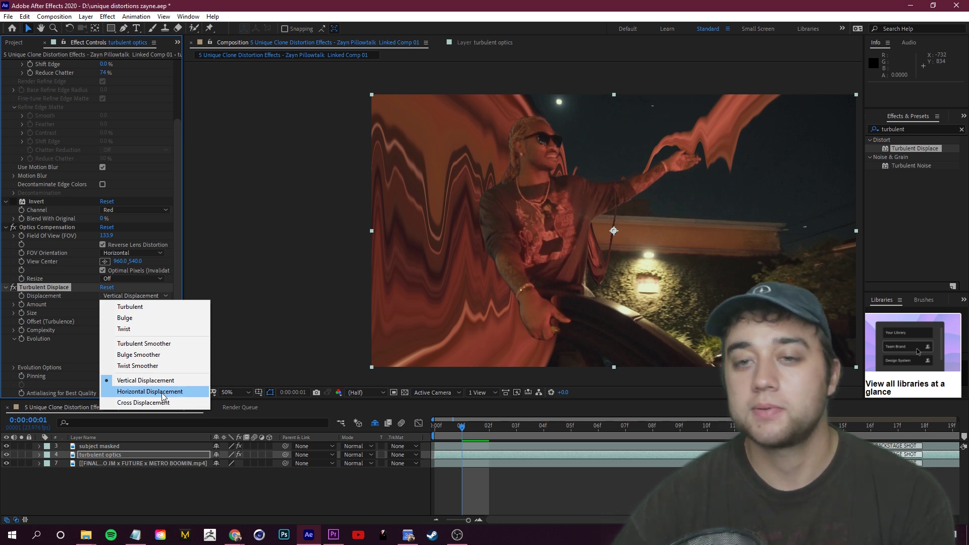
left_click(162, 391)
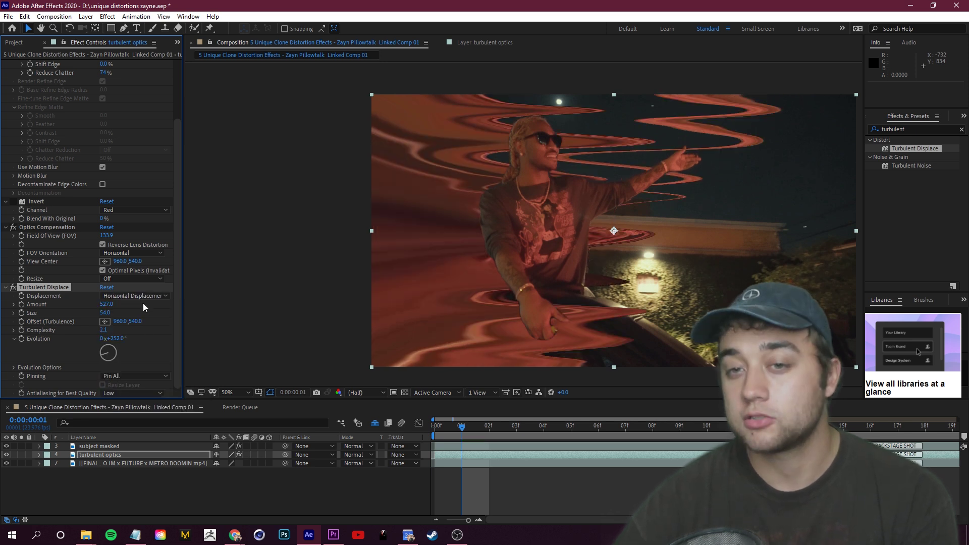
left_click(121, 296)
left_click(142, 403)
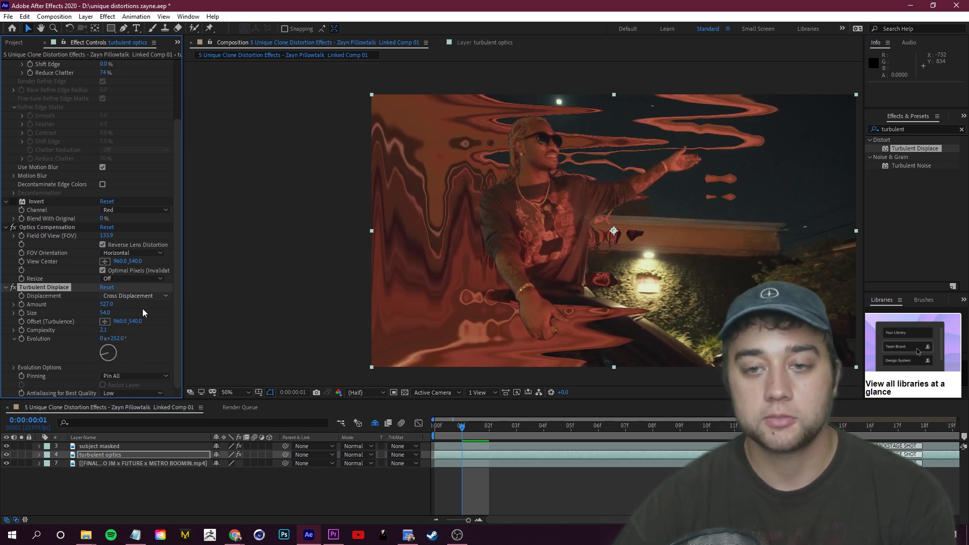
left_click(133, 296)
left_click(144, 381)
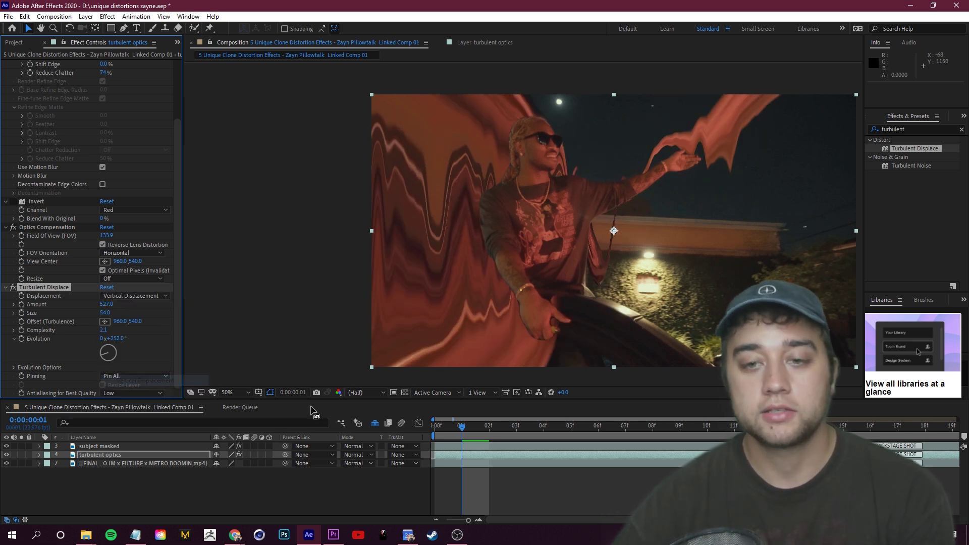
- Set the Turbulent Displace Size to 45 and compare the preview with the PILLOWTALK video on YouTube
left_click_drag(461, 428, 429, 444)
key("space")
mouse_move(105, 313)
left_mouse_down()
mouse_move(168, 315)
mouse_move(90, 314)
left_mouse_up()
key("space")
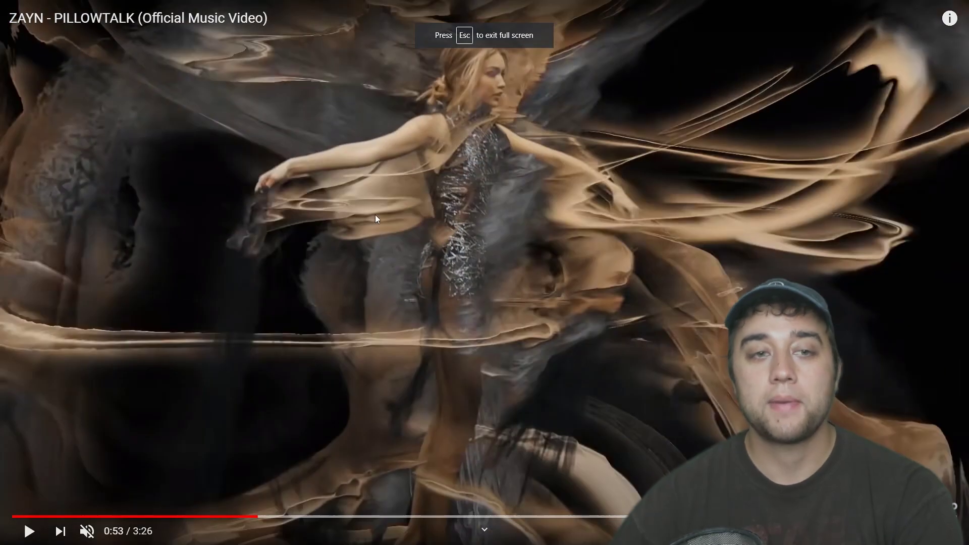
left_click(303, 205)
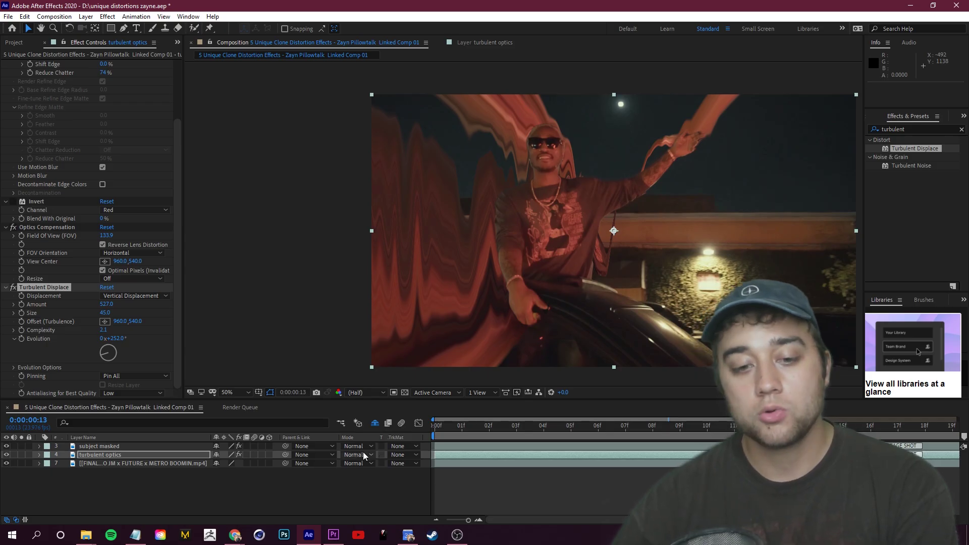
- Test Screen, Lighten, Lighter Color and Classic Color Dodge blending on the turbulent optics layer, and settle on Add
left_click(356, 455)
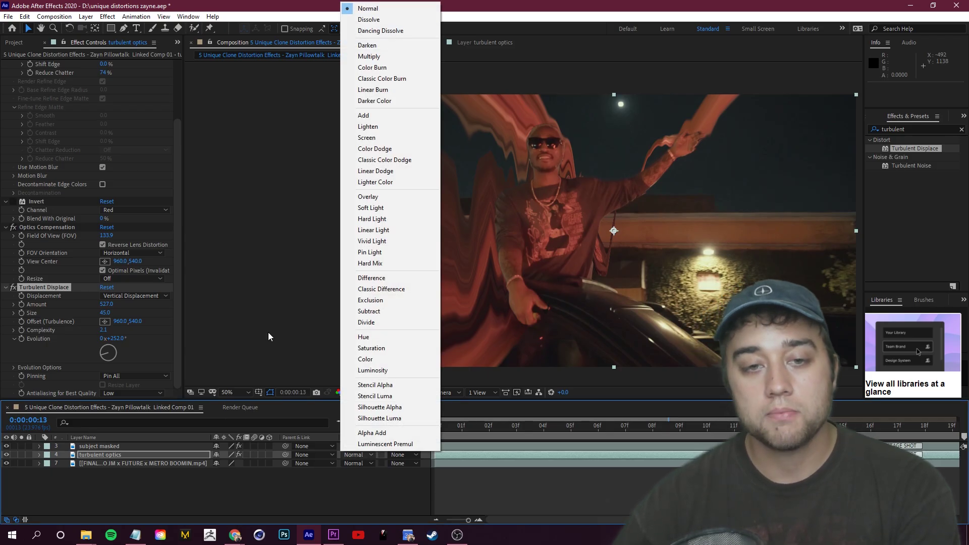
left_click(377, 139)
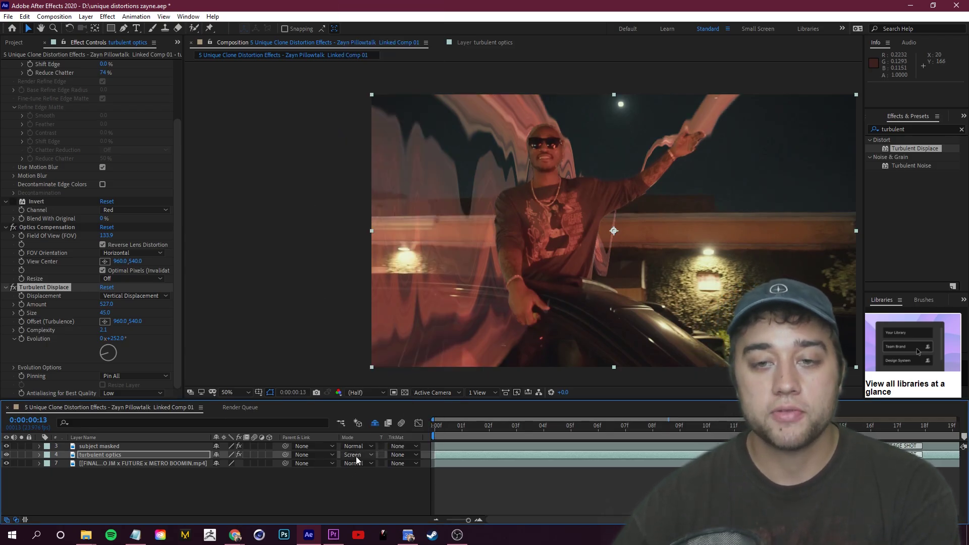
left_click(356, 455)
left_click(361, 115)
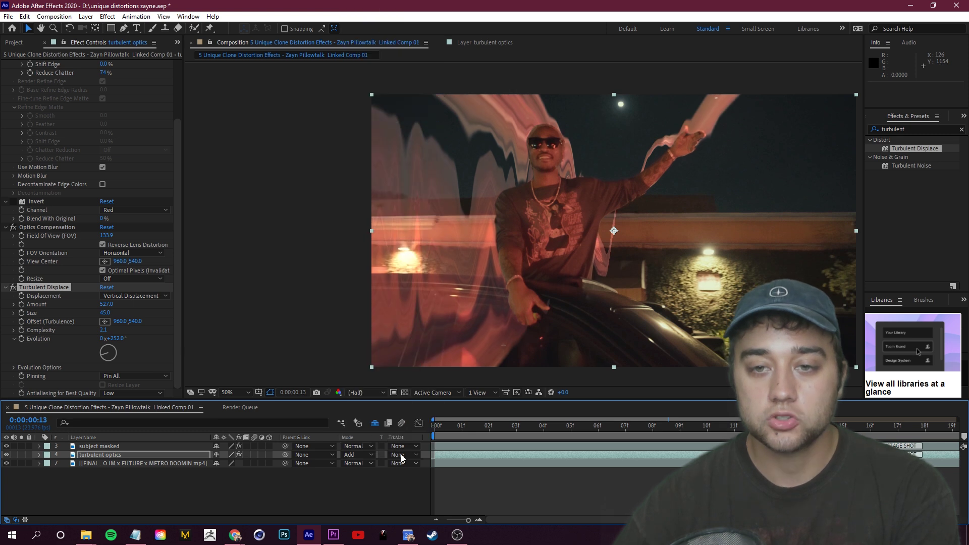
left_click(355, 457)
left_click(389, 126)
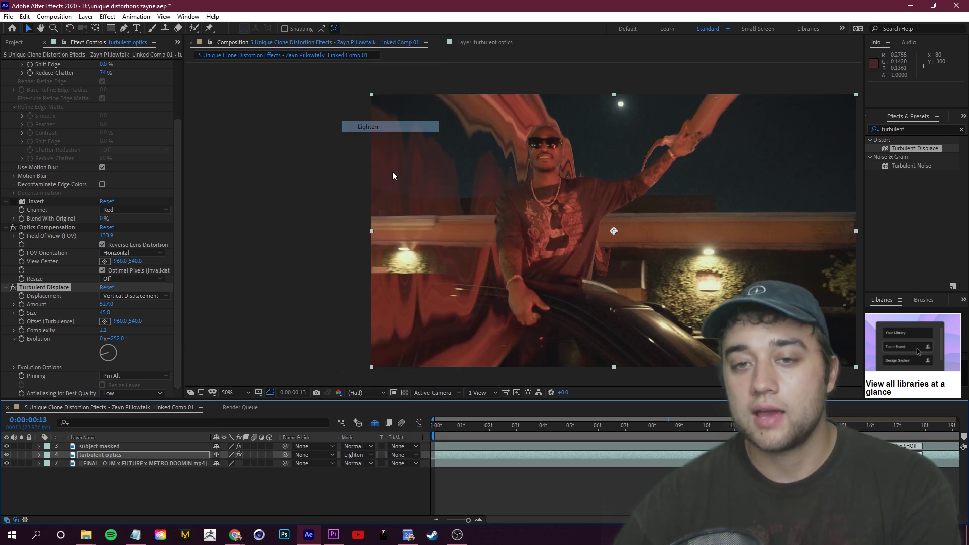
left_click(356, 455)
left_click(389, 183)
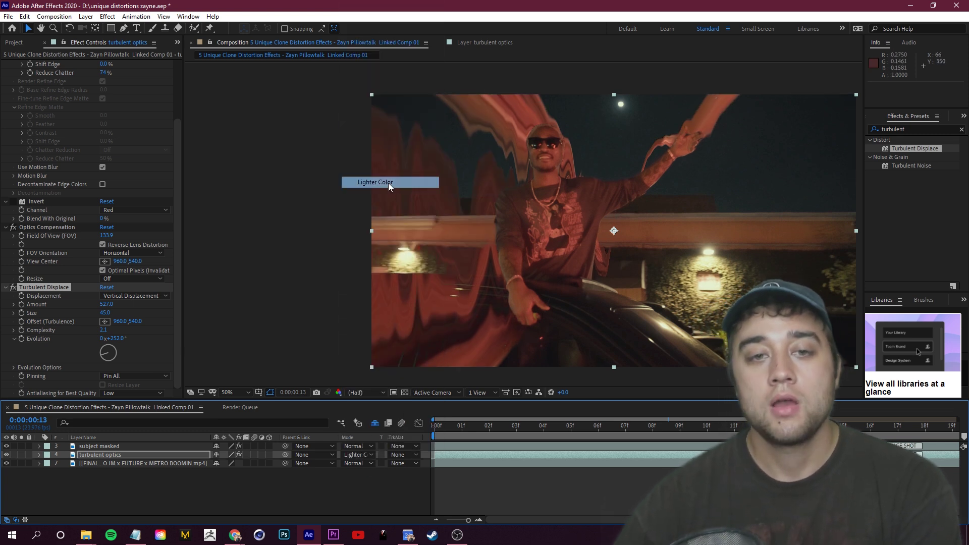
left_click(355, 456)
left_click(390, 160)
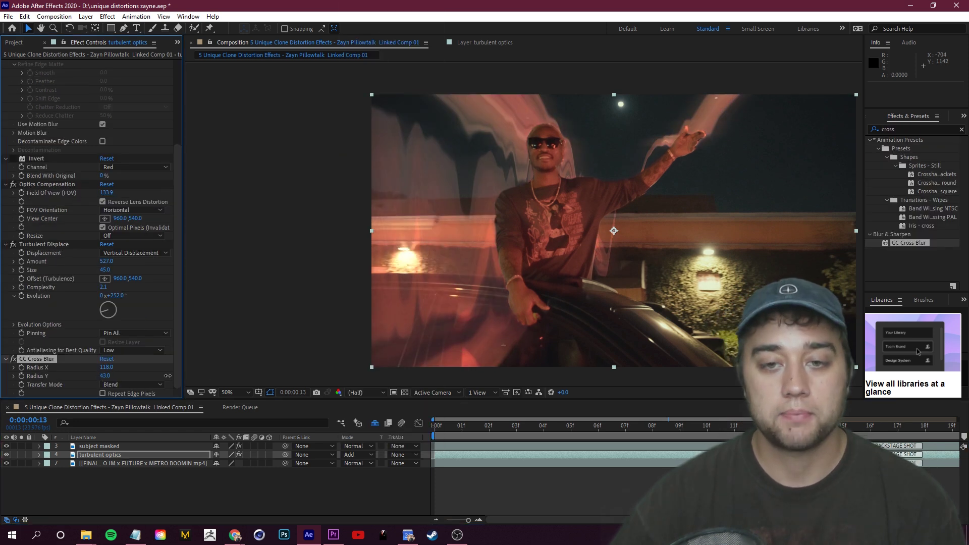
- Set CC Cross Blur on turbulent optics to Radius X 17 and Radius Y 77, and preview the softened distortion
left_click_drag(167, 376, 240, 378)
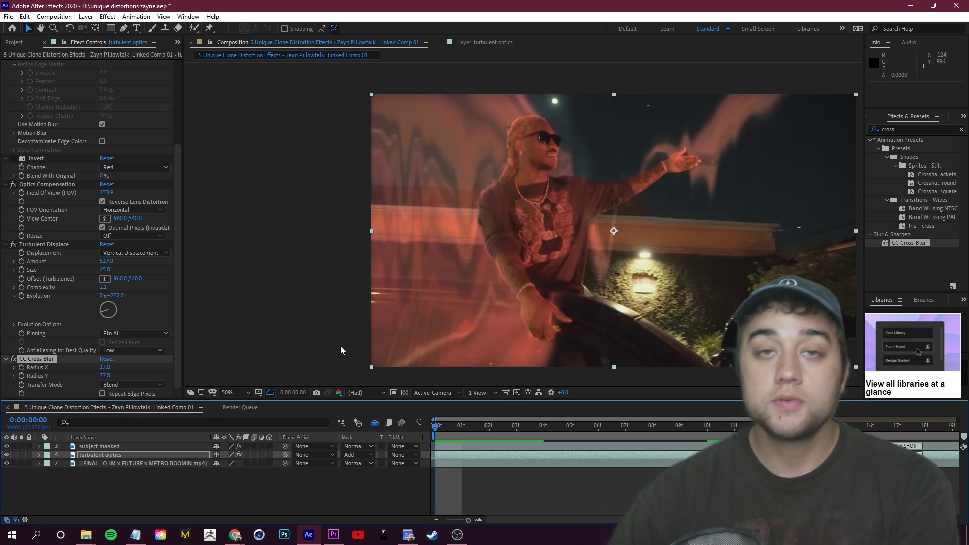
key("space")
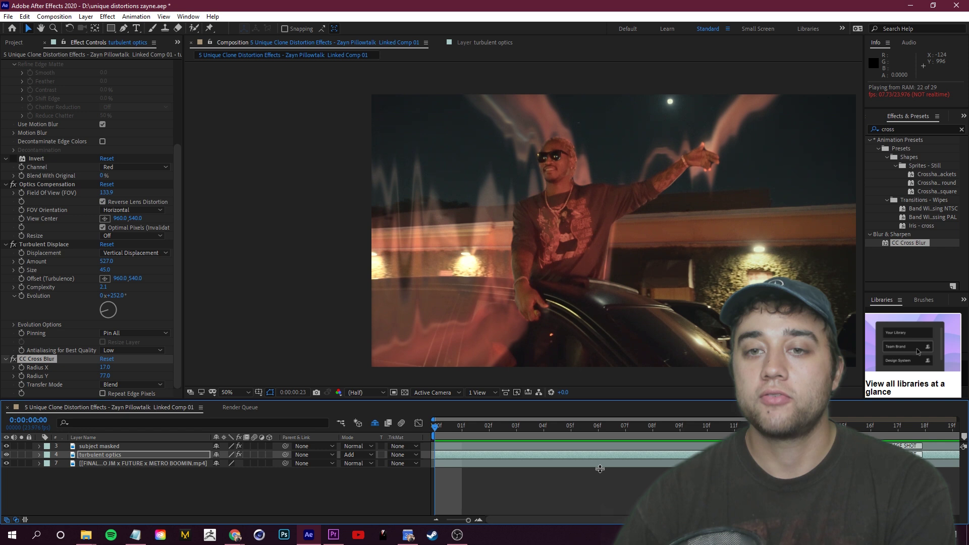
key("space")
- Add starting keyframes for the Turbulent Displace properties of turbulent optics at the first frame
left_click_drag(876, 429, 81, 399)
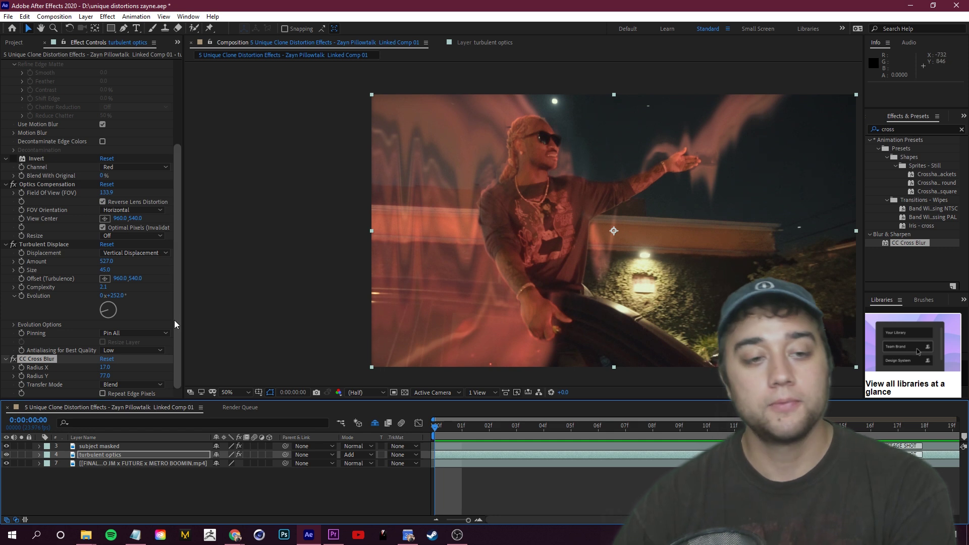
scroll(171, 293, "up", 2)
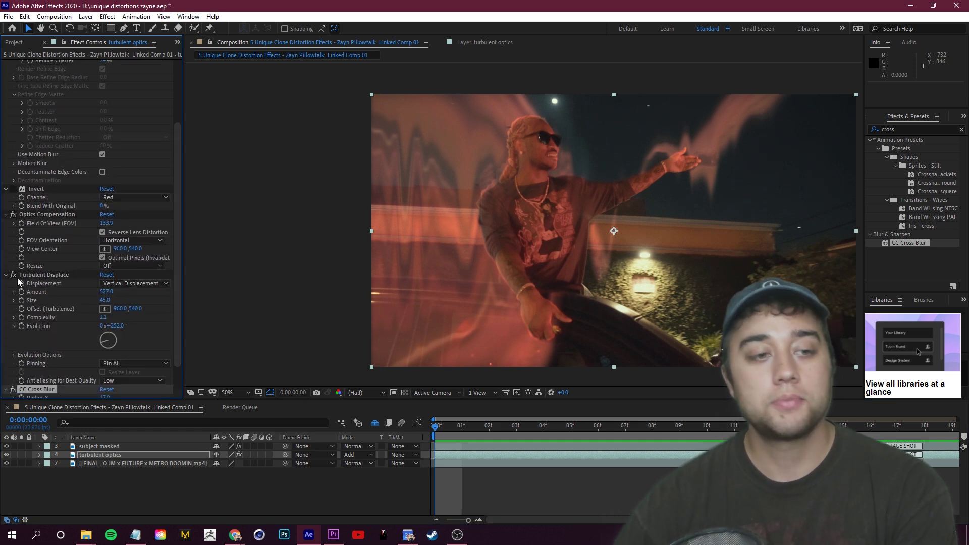
left_click(63, 277)
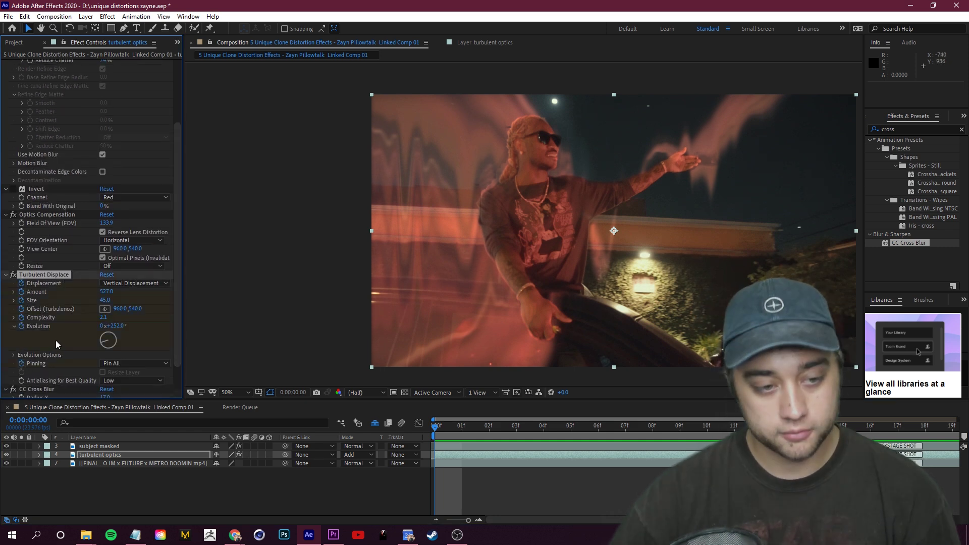
left_click(282, 359)
- Animate Turbulent Displace from frame 19 onward with Amount 92 and Evolution 4x+19°, and scrub through the animation
left_click_drag(446, 430, 944, 447)
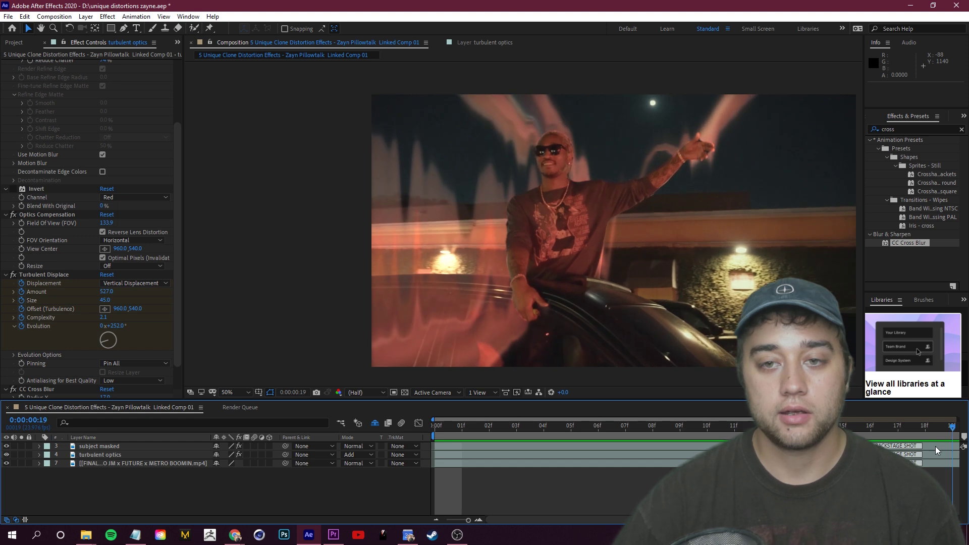
left_click_drag(102, 343, 108, 325)
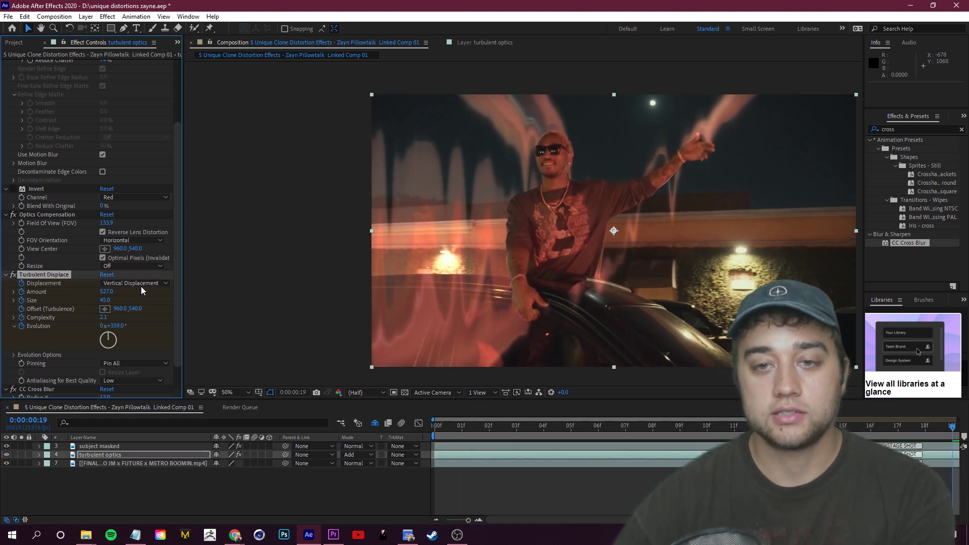
left_click_drag(370, 404, 423, 422)
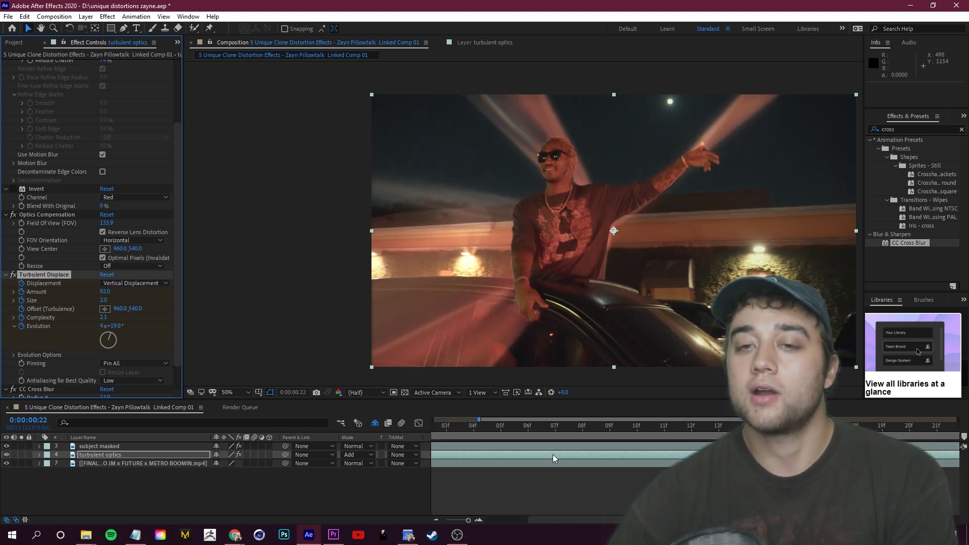
- Frame the whole composition at 25% magnification to examine the two combined turbulent optics layers over the performer
key("space")
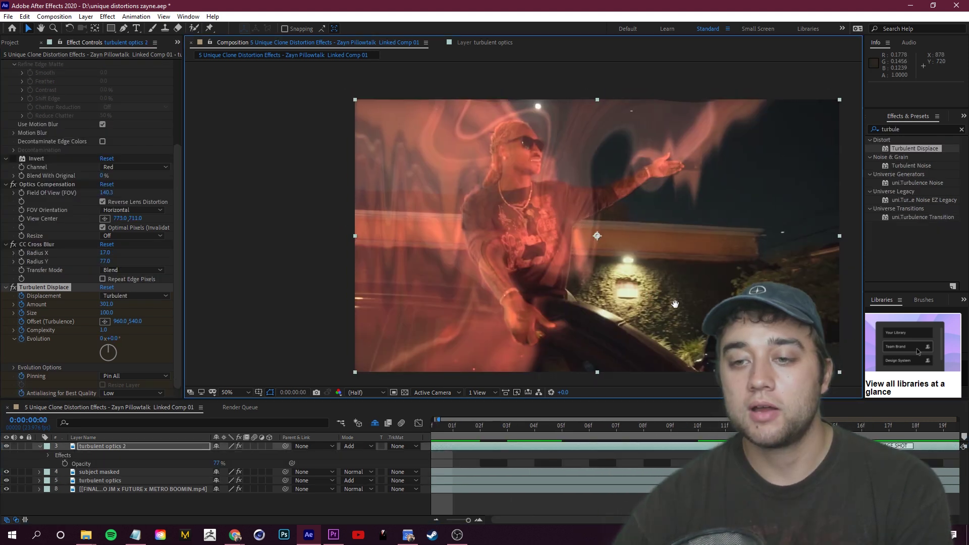
left_click_drag(675, 304, 646, 289)
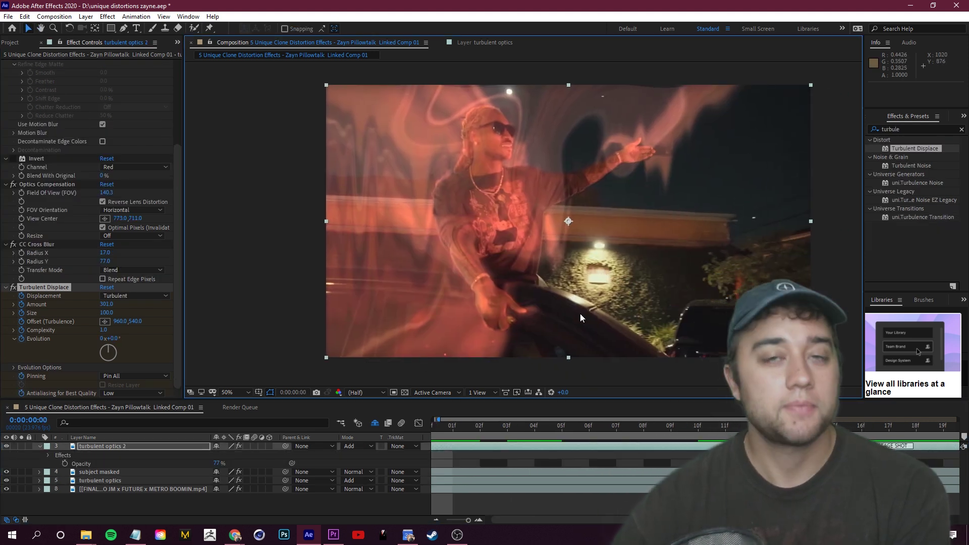
key("comma")
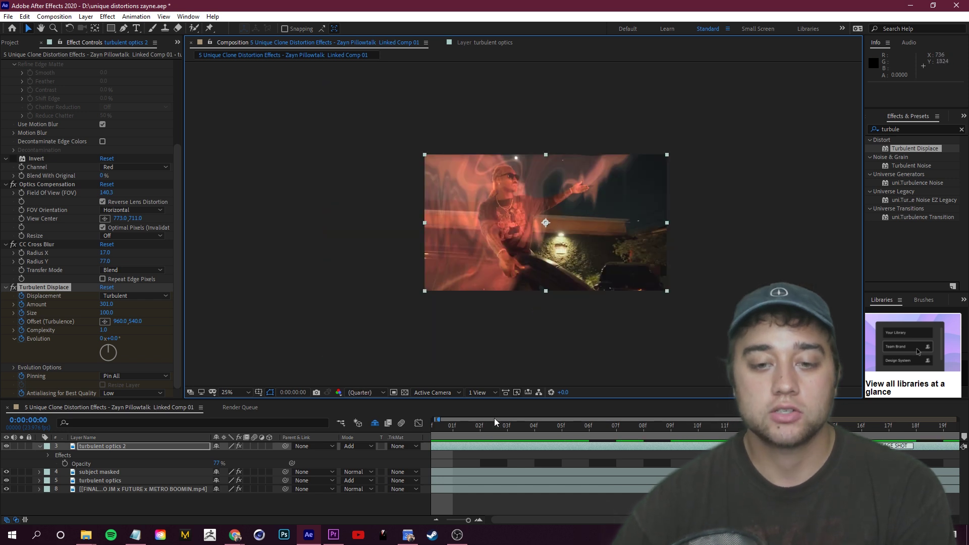
- Preview the two combined turbulent optics distortions and return the playhead to the first frame
key("space")
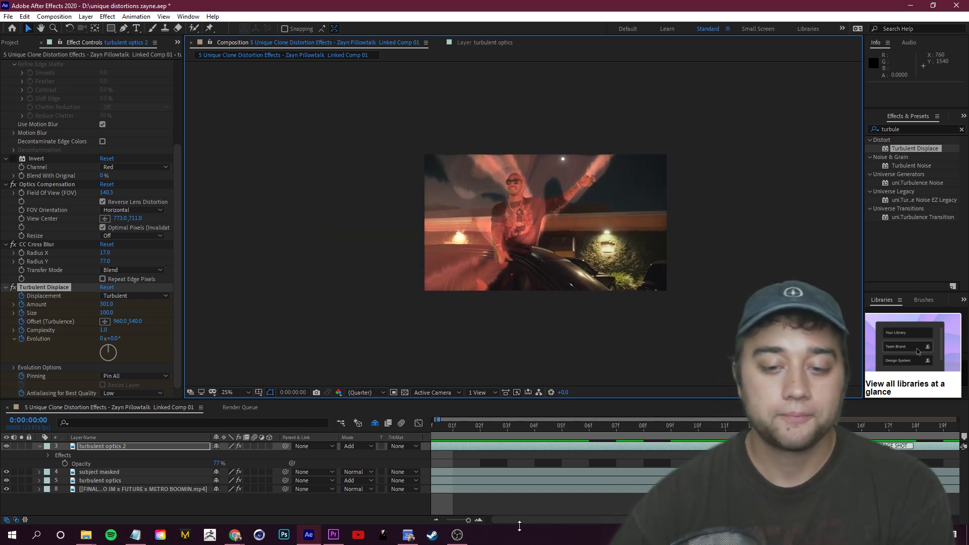
left_click(946, 432)
left_click_drag(946, 436, 390, 455)
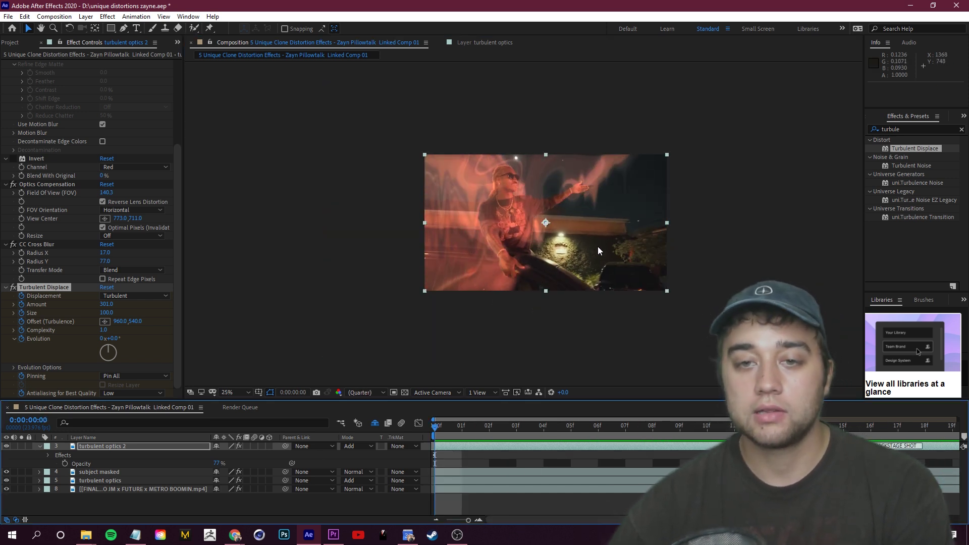
- Duplicate the original footage layer beneath turbulent optics and rename the upper copy LIGHT MASK
left_click(127, 490)
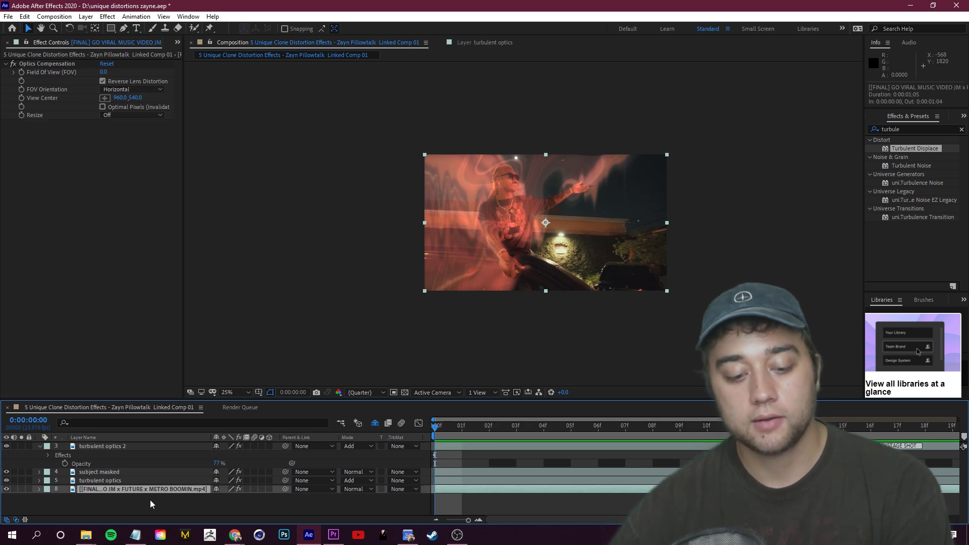
key("ctrl+d")
right_click(121, 489)
left_click(157, 471)
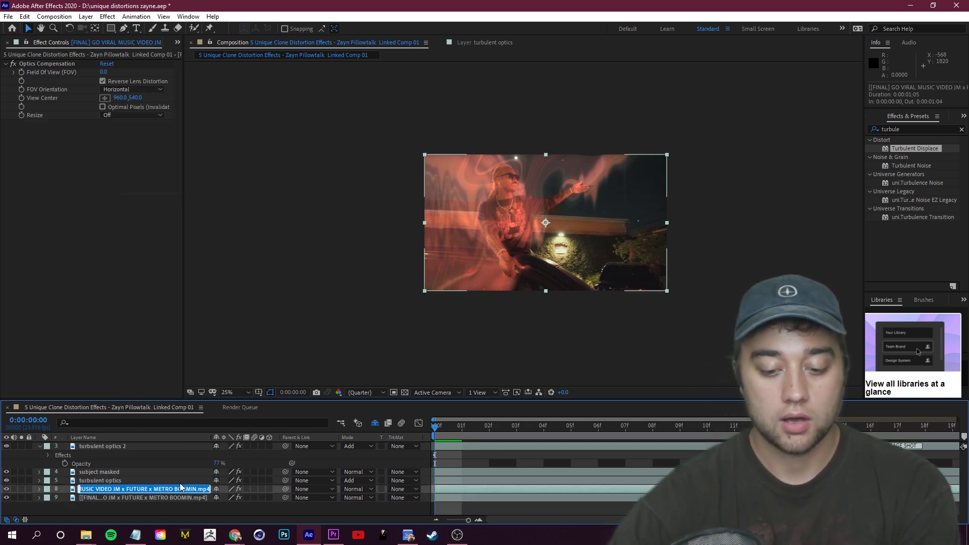
type("LIGHT MASK")
key("Return")
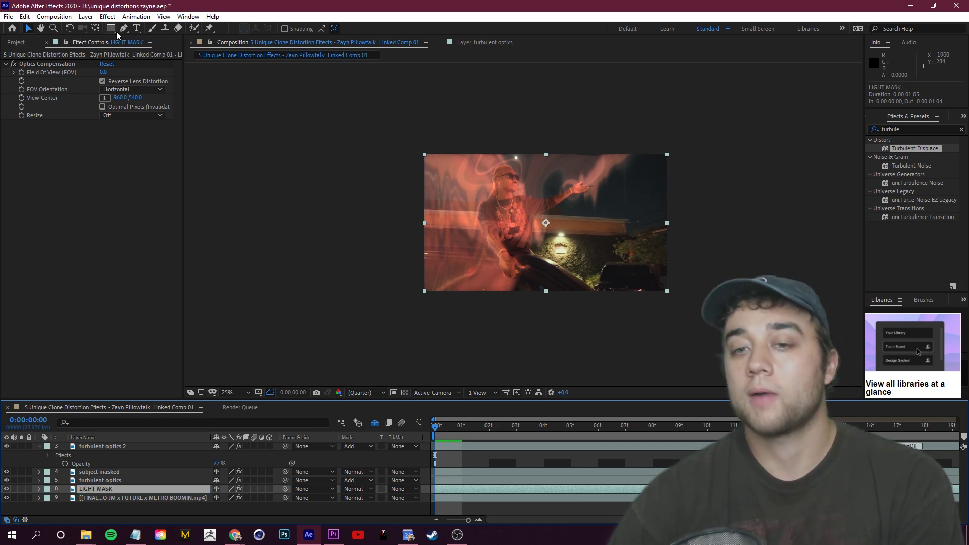
- Draw a rectangular mask around the glowing wall light on LIGHT MASK and reveal its mask path
left_click(112, 31)
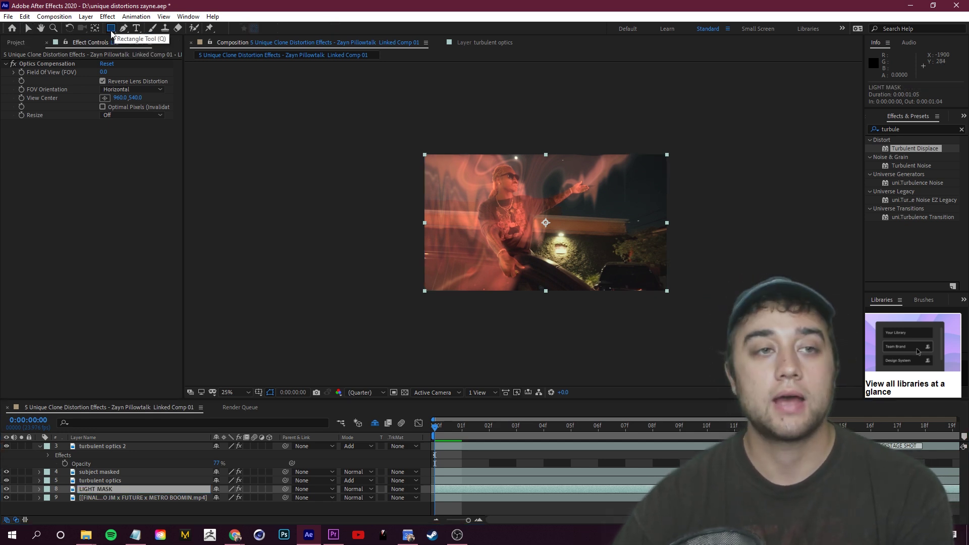
left_click_drag(547, 227, 580, 266)
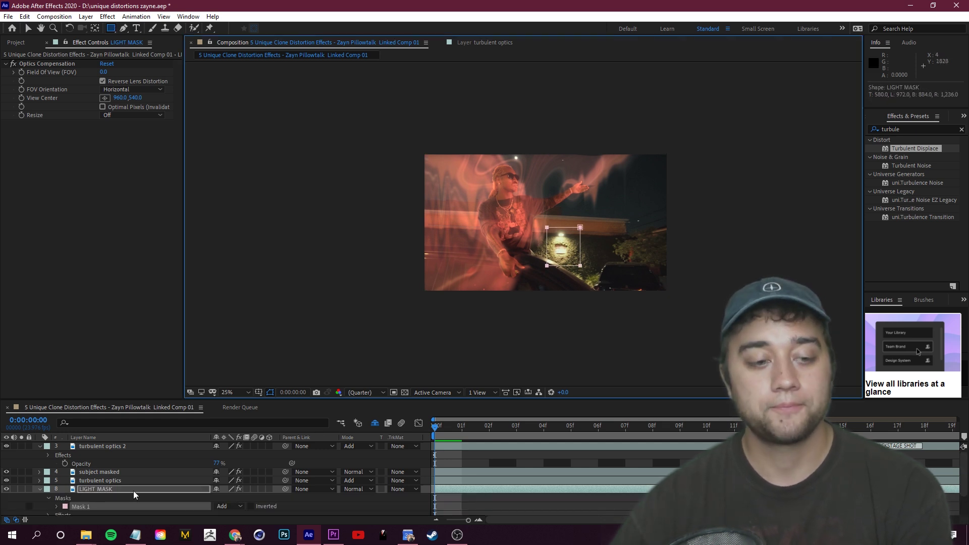
scroll(138, 484, "down", 1)
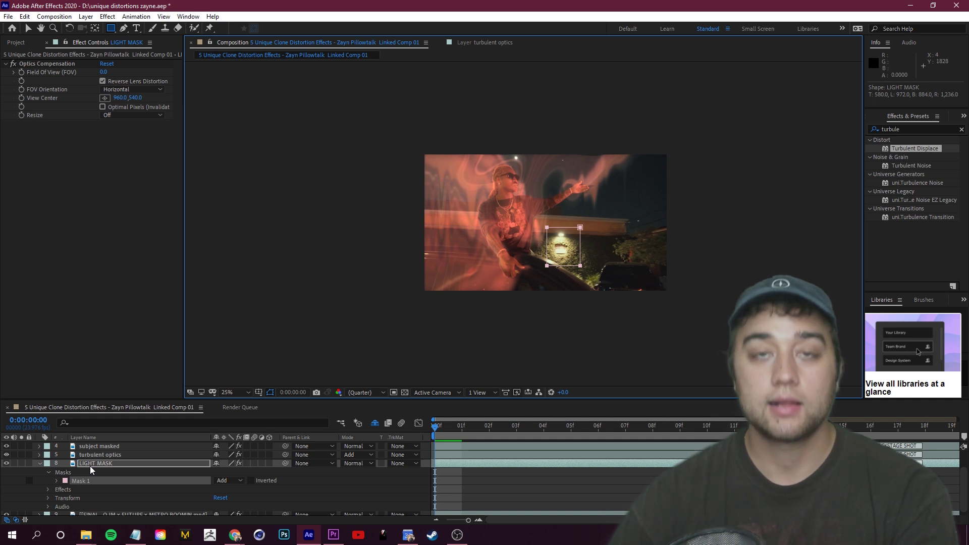
key("m")
- Track Mask 1 on LIGHT MASK forward through the clip using the position, scale and rotation method
left_click(93, 485)
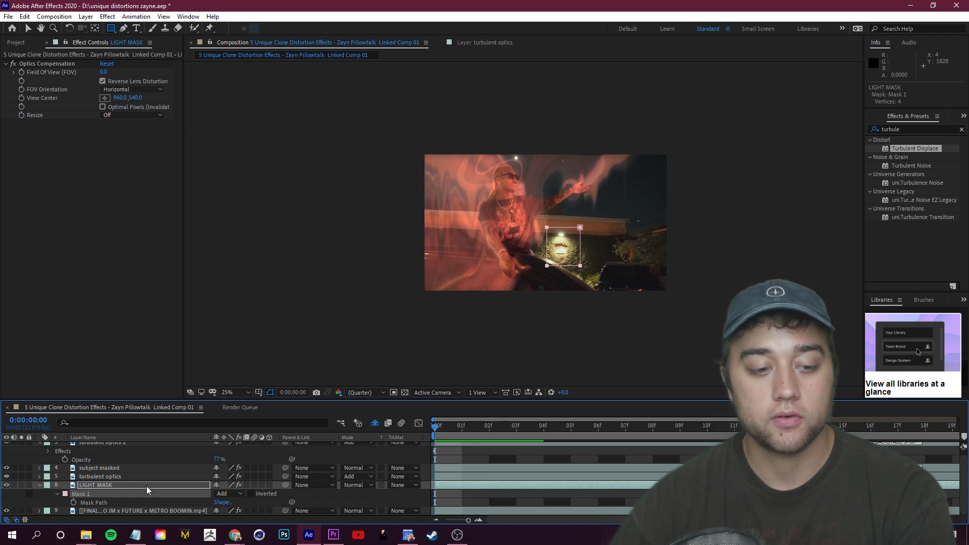
right_click(106, 504)
left_click(129, 504)
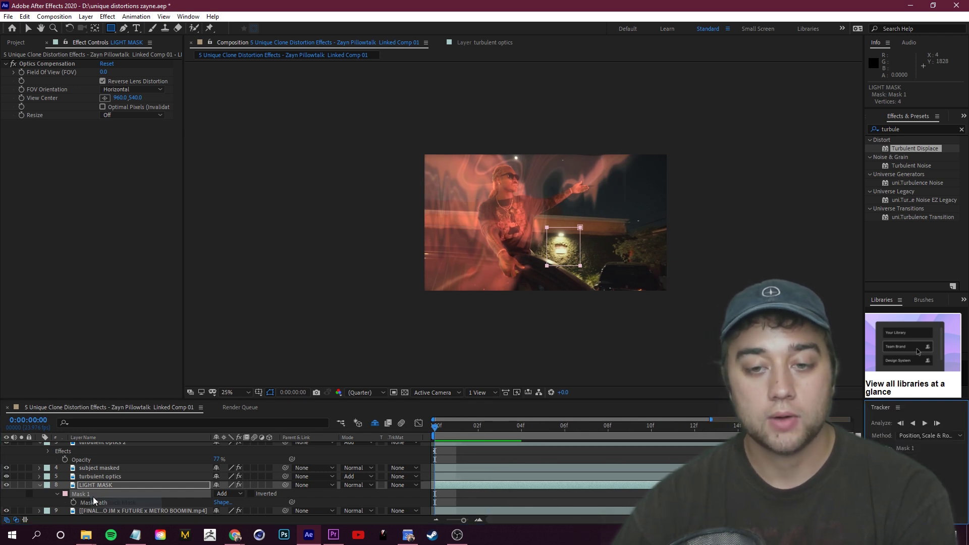
left_click_drag(957, 438, 933, 123)
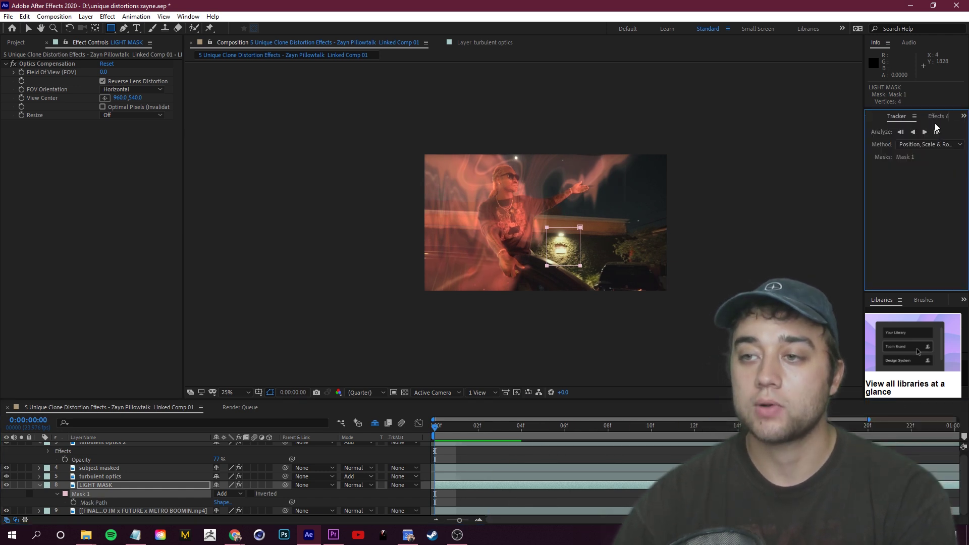
left_click(926, 132)
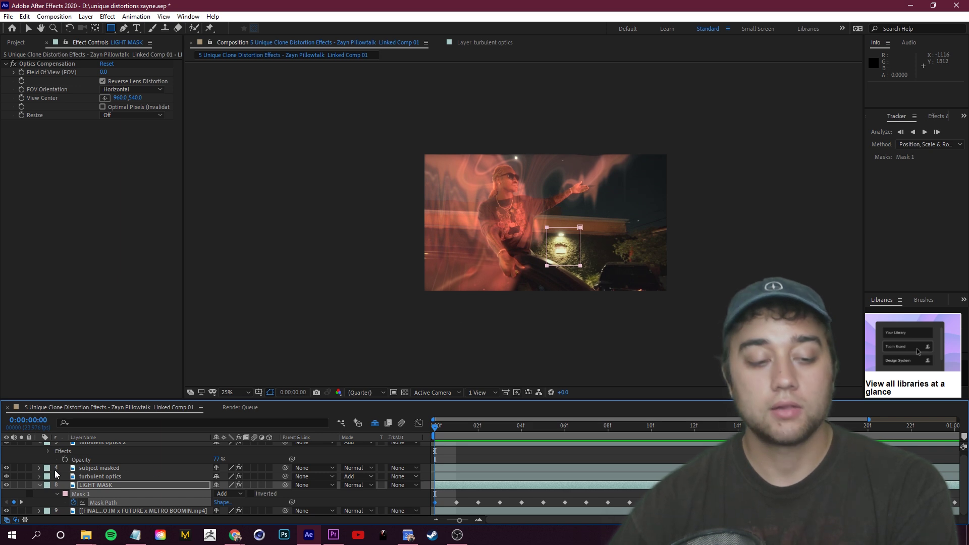
- Copy the Optics Compensation and Turbulent Displace effects from turbulent optics to LIGHT MASK
left_click(100, 476)
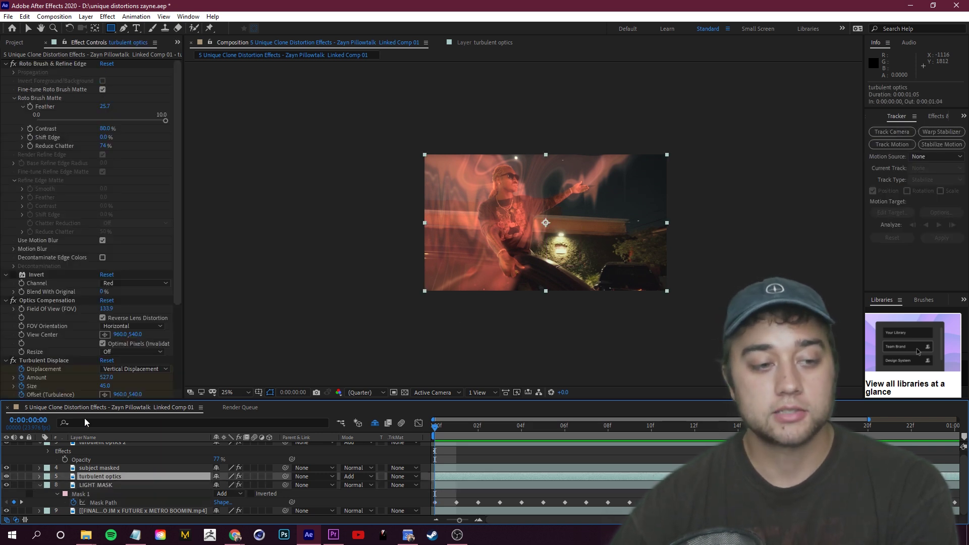
left_click(45, 361)
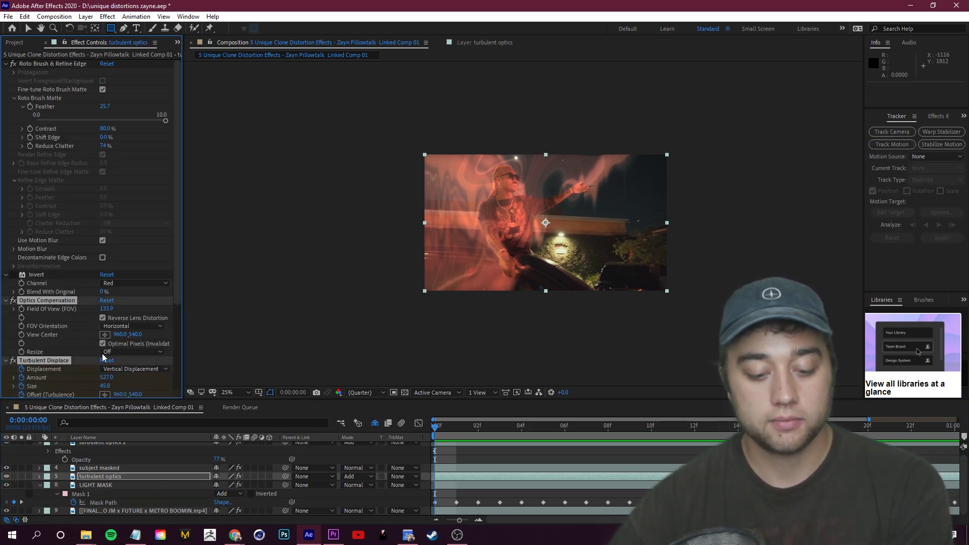
left_click(101, 485)
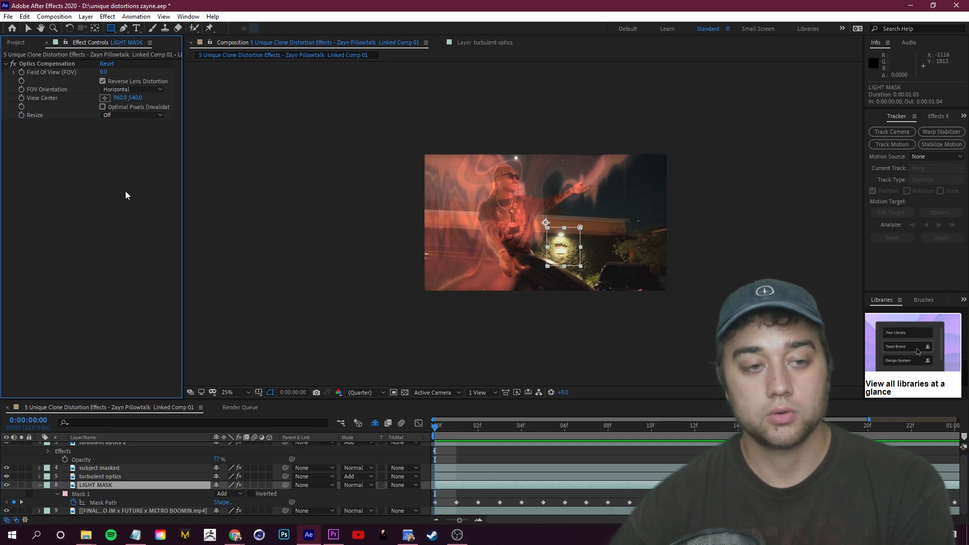
key("ctrl+v")
- Preview the distorted wall light in the composition and examine it up close at 100% magnification
key("space")
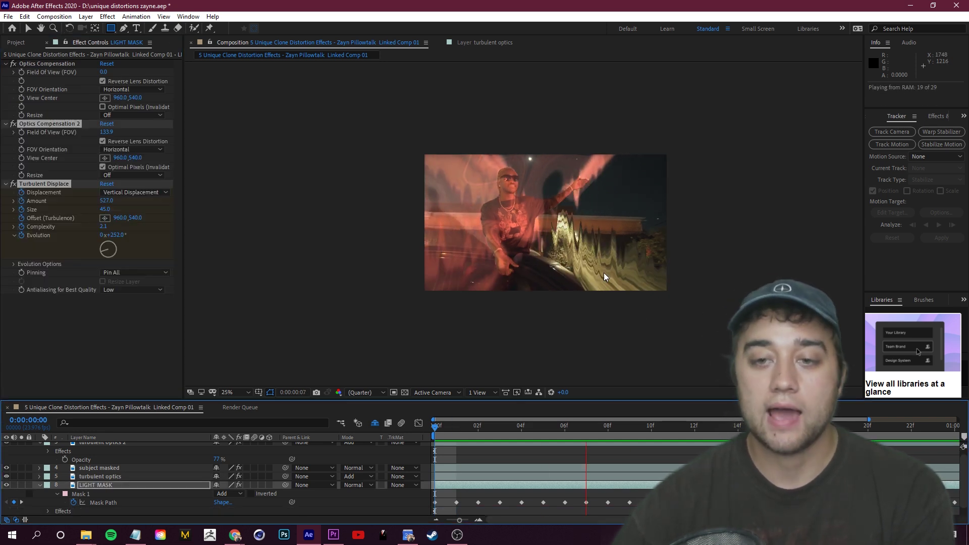
key("space")
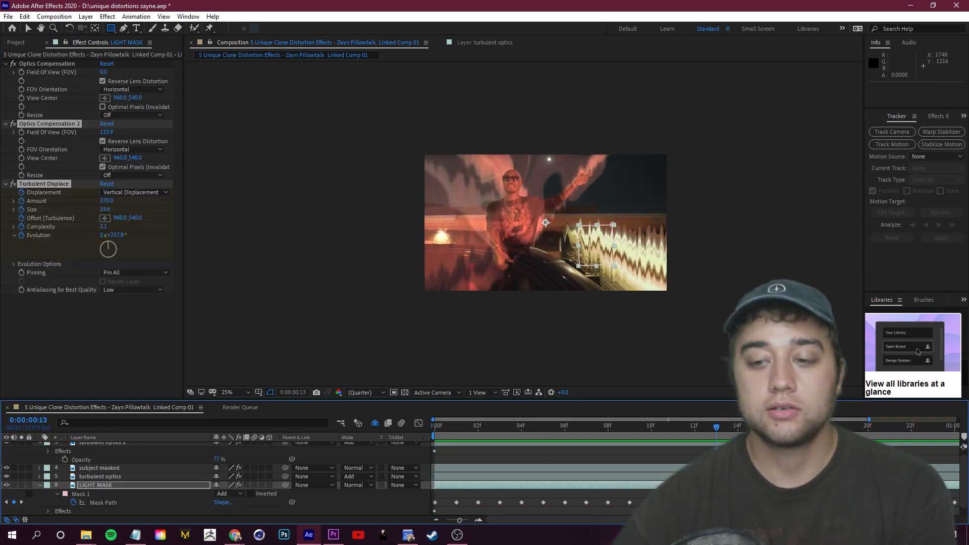
left_click_drag(669, 433, 552, 437)
key("v")
key("Home")
scroll(587, 284, "up", 2)
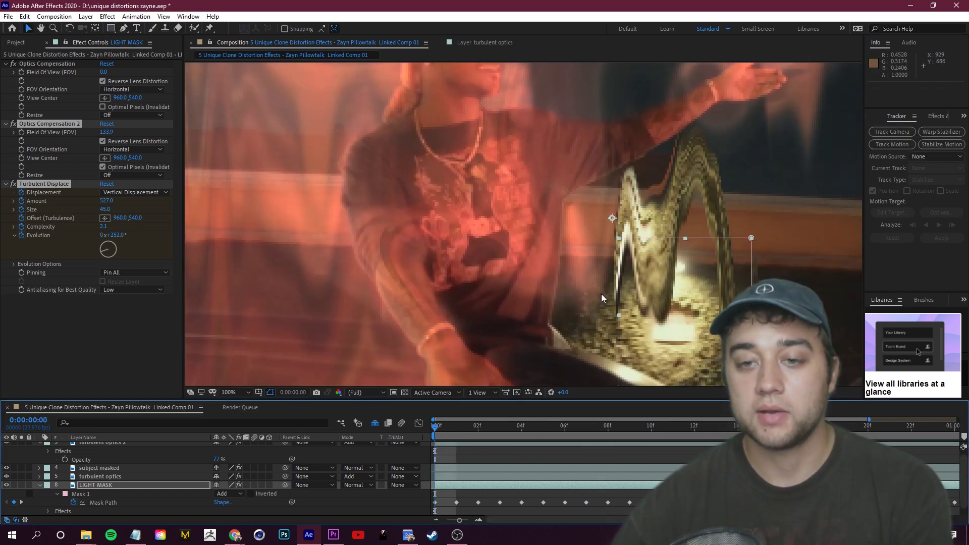
left_click_drag(561, 273, 414, 237)
left_click_drag(467, 434, 633, 444)
key("Home")
scroll(406, 208, "down", 2)
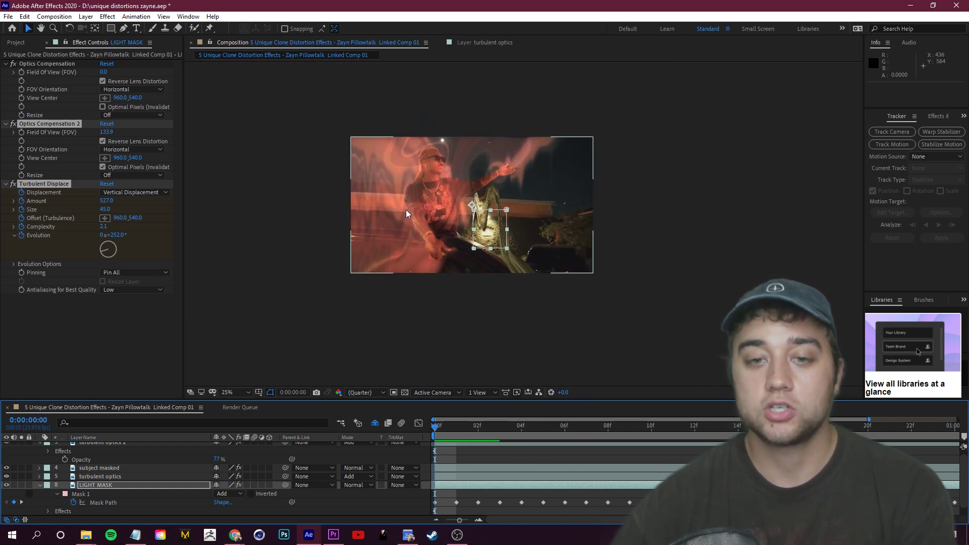
key("space")
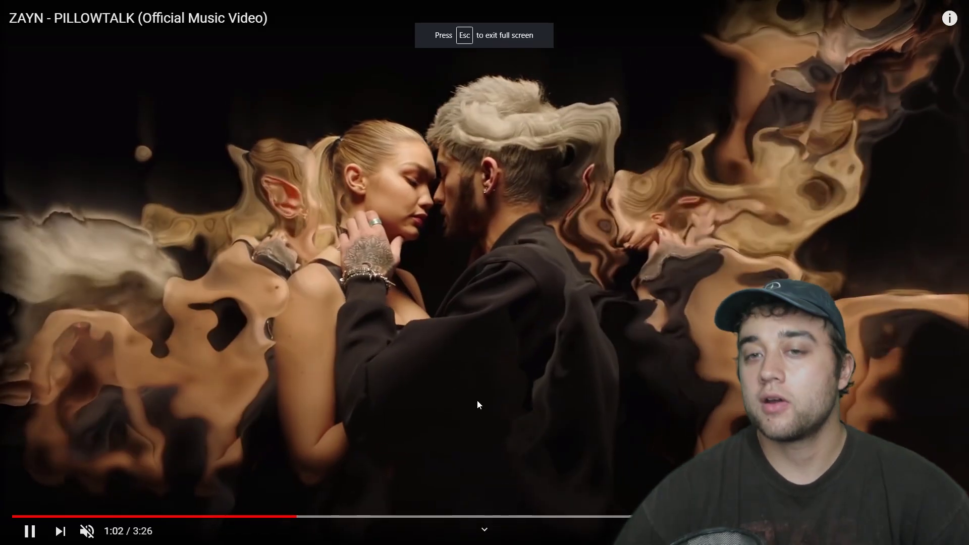
- Switch to the ZAYN - PILLOWTALK music video and examine the clone distortion shots around 0:56, 1:02 and 1:08
left_click(425, 482)
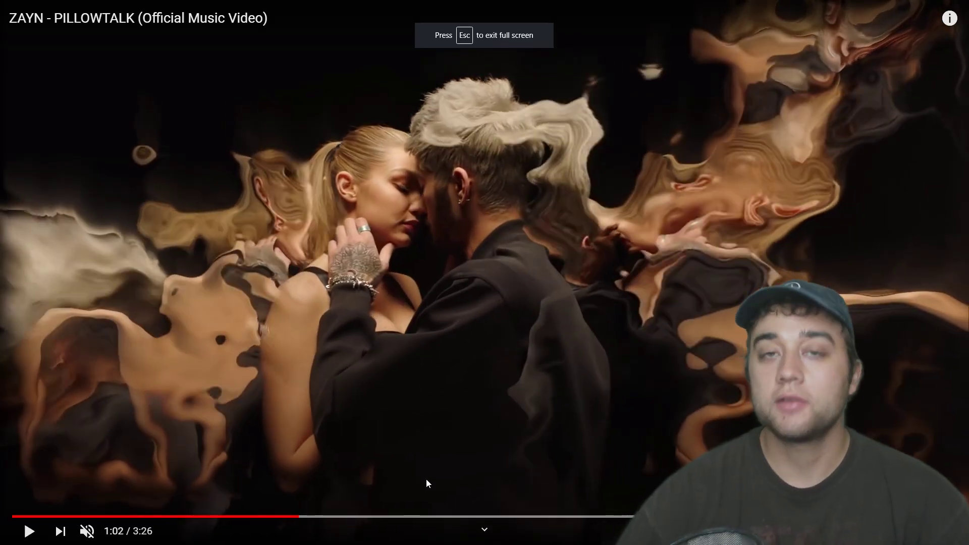
left_click(281, 517)
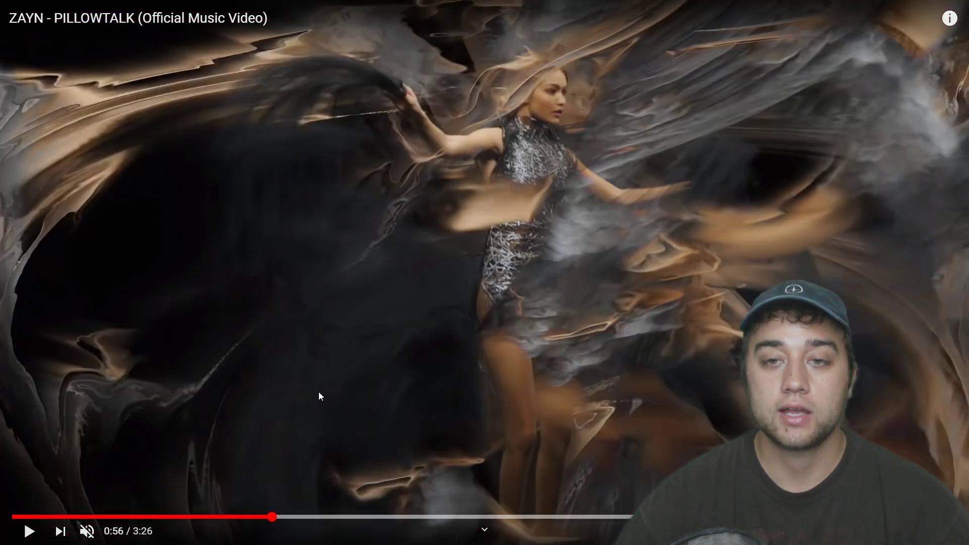
left_click(383, 370)
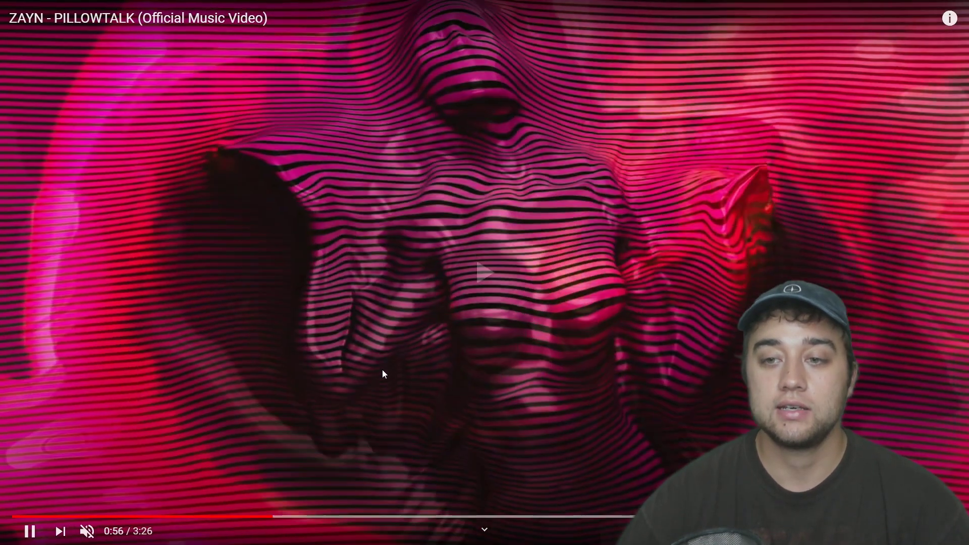
left_click(287, 501)
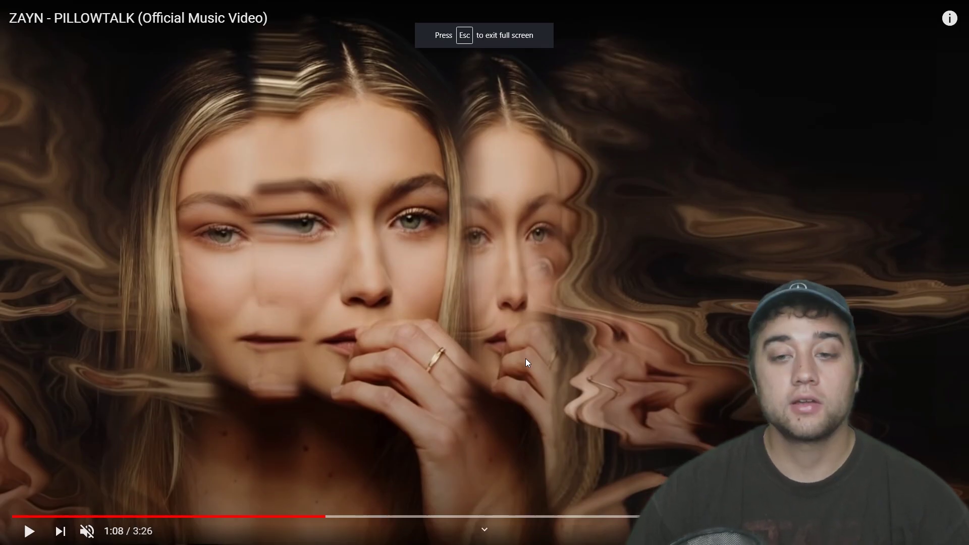
left_click(373, 420)
left_click(327, 517)
left_click(417, 434)
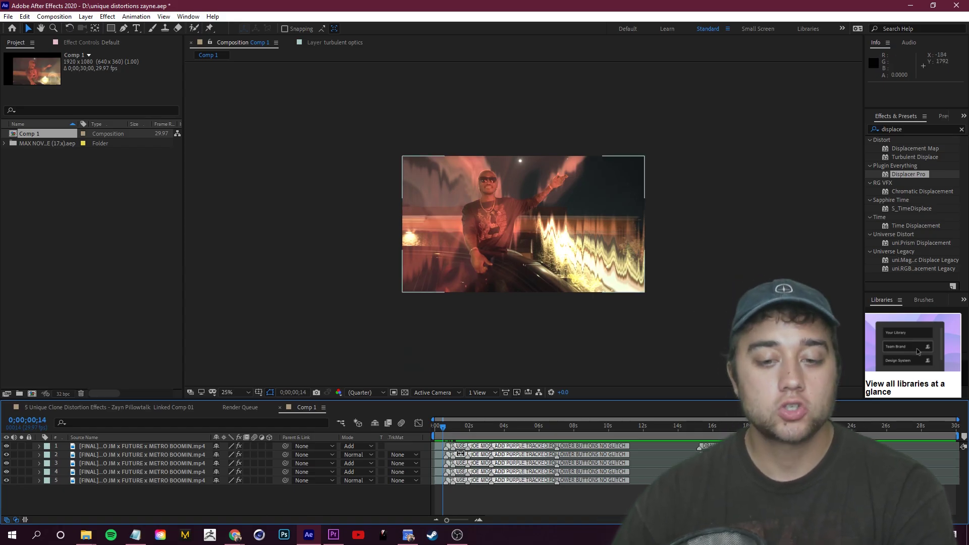
- In After Effects' Comp 1, hide turbulent optics 2 and LIGHT MASK to isolate the Turbulent Displace look of turbulent optics at the first frame
left_click(114, 464)
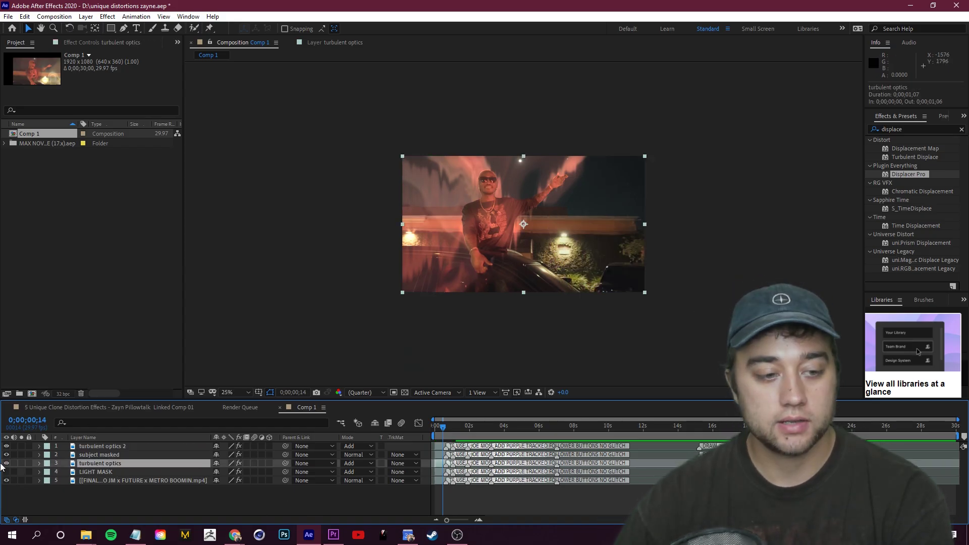
left_click_drag(6, 447, 10, 452)
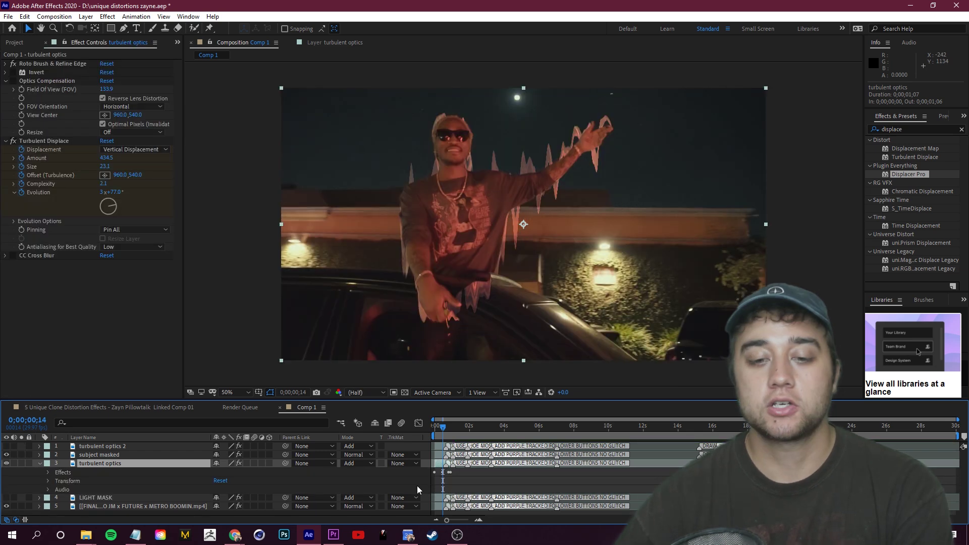
left_click_drag(445, 433, 435, 434)
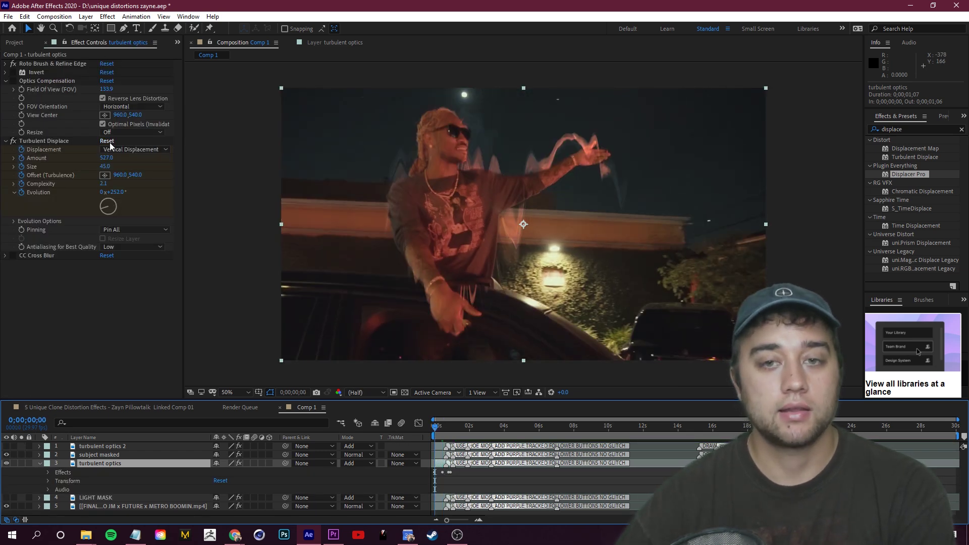
- Reset Turbulent Displace on turbulent optics without keyframes, using Amount 265, Size 143, Complexity 1.4 and Evolution 0x+55°
left_click(108, 141)
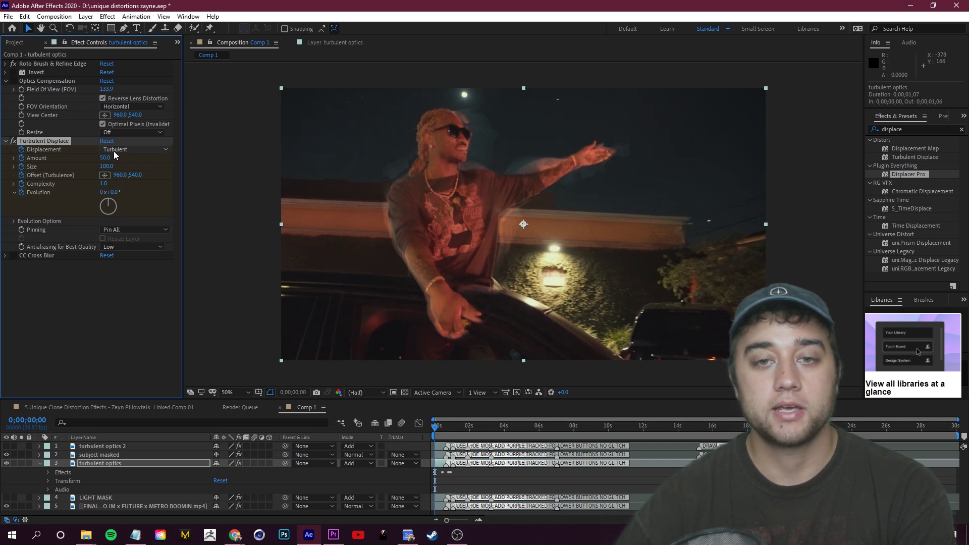
mouse_move(113, 159)
left_mouse_down()
mouse_move(151, 179)
mouse_move(112, 167)
mouse_move(125, 171)
left_mouse_up()
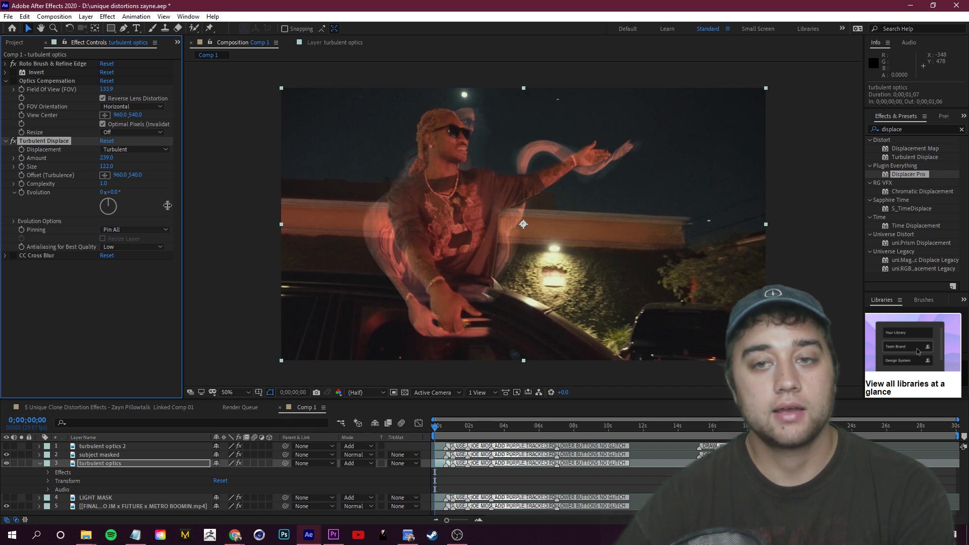
key("ctrl+z")
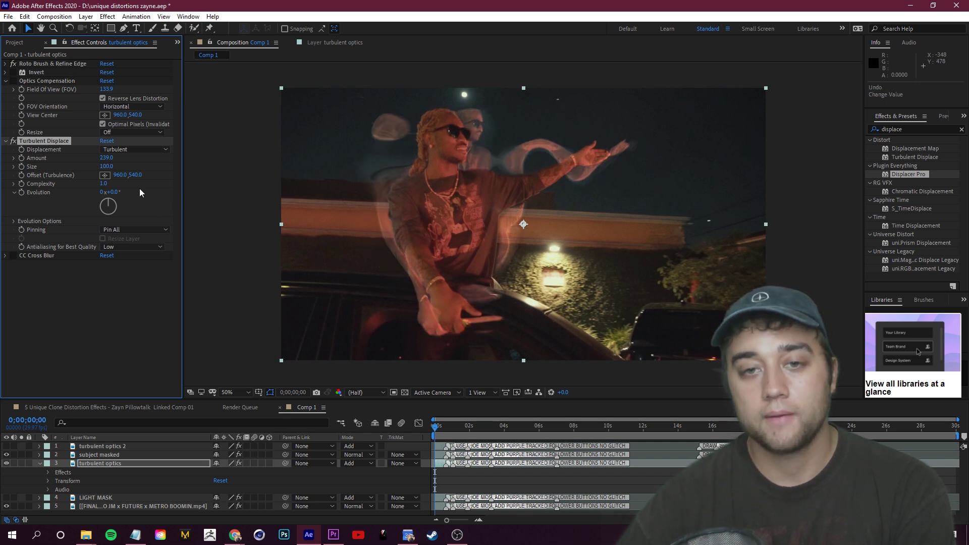
left_click_drag(138, 158, 53, 171)
left_click(137, 150)
left_click(130, 160)
left_click_drag(147, 158, 124, 200)
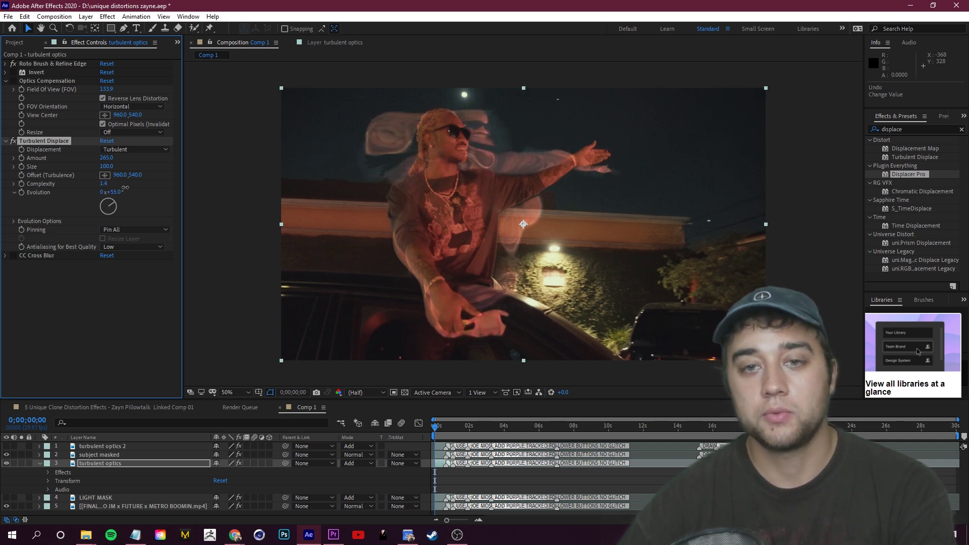
- Scale the turbulent optics layer up to 131%
left_click(101, 465)
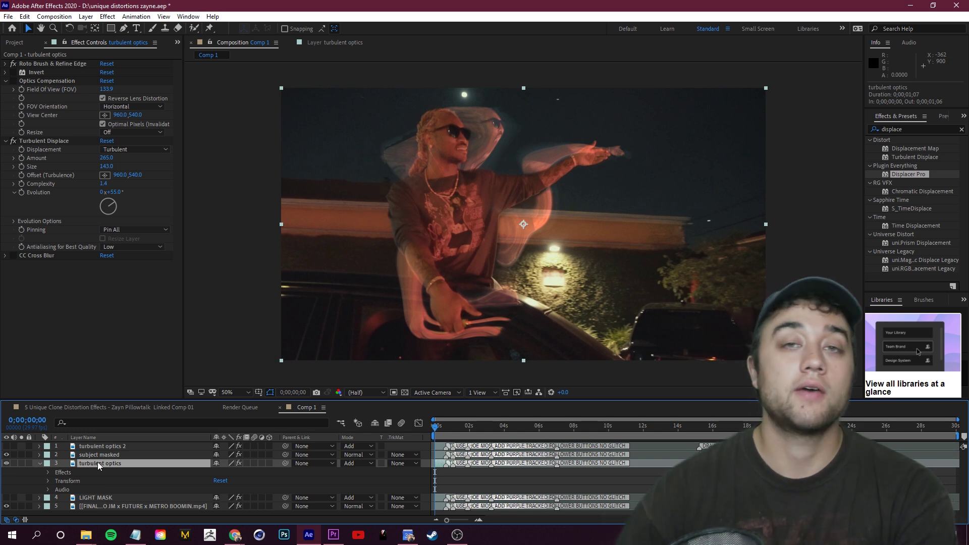
left_click(48, 481)
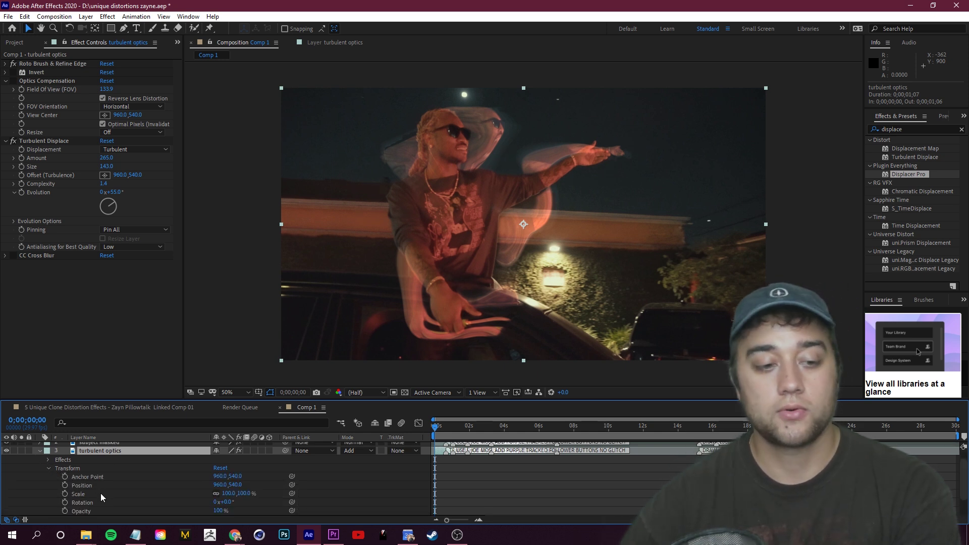
left_click_drag(236, 494, 251, 494)
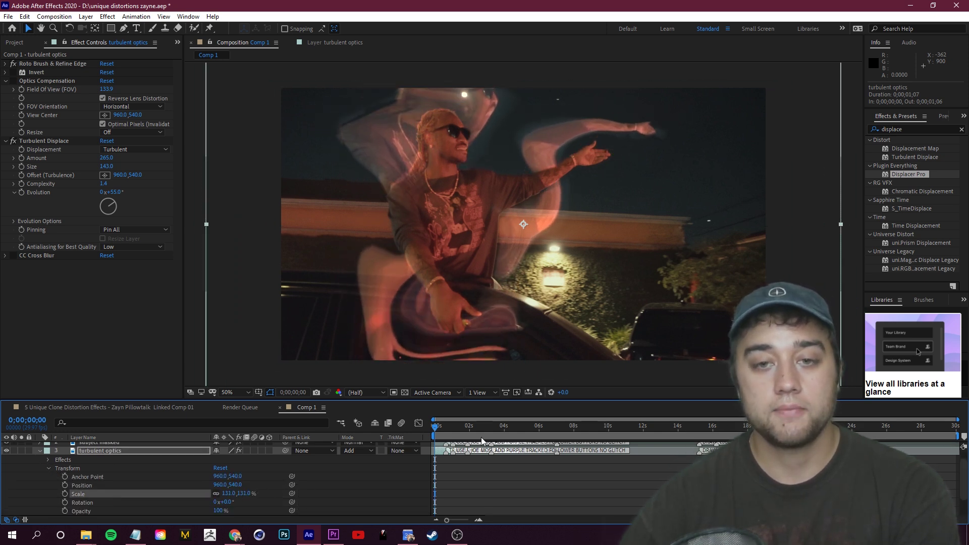
- Preview the turbulent optics distortion, try a dodge blend mode on that layer and undo it
key("space")
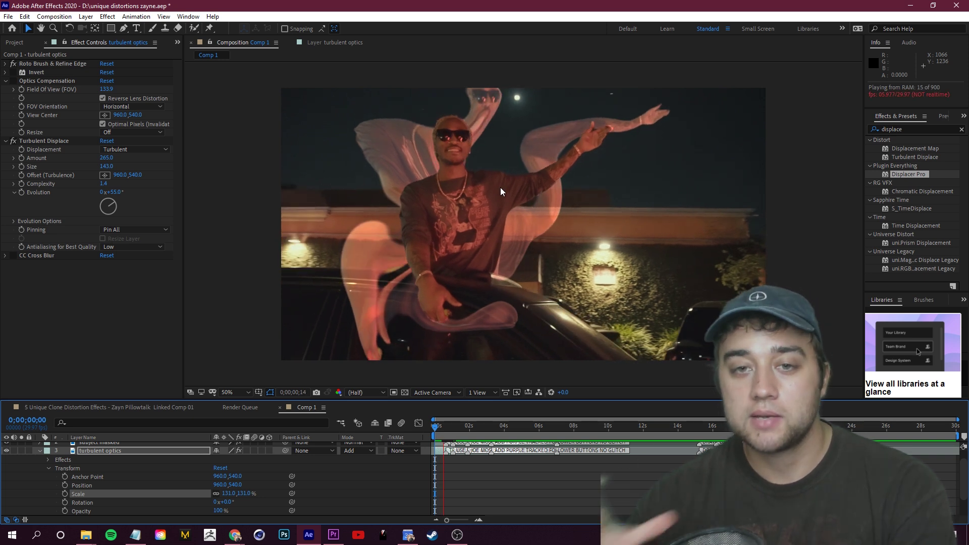
mouse_move(446, 428)
left_mouse_down()
mouse_move(429, 439)
mouse_move(437, 442)
left_mouse_up()
left_click(354, 449)
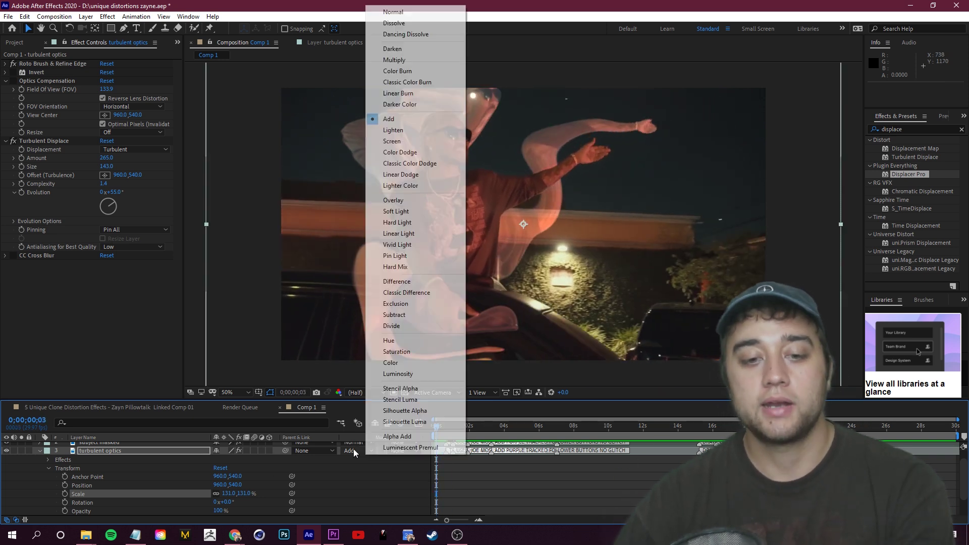
left_click(410, 158)
key("ctrl+z")
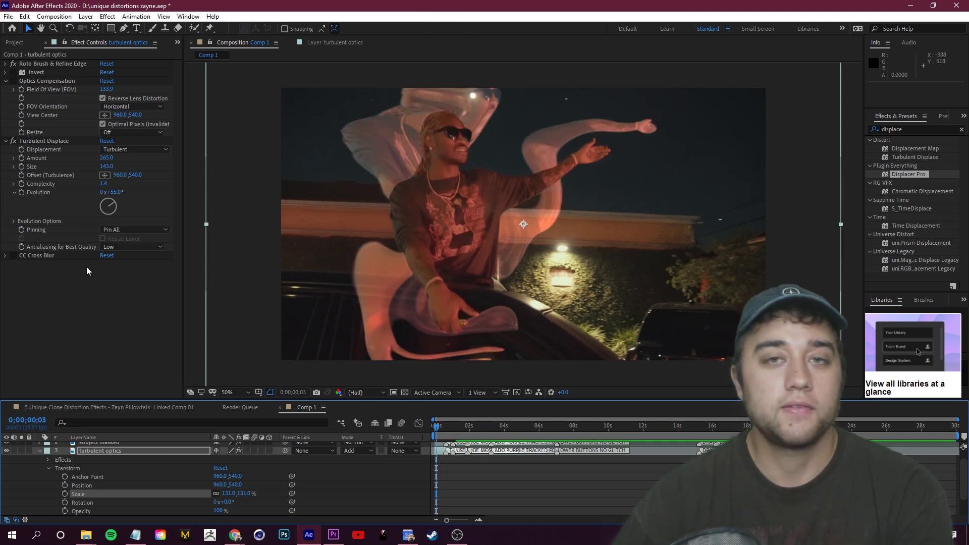
- Enable keyframing for all Turbulent Displace properties of turbulent optics at the first frame and turn on CC Cross Blur
key("space")
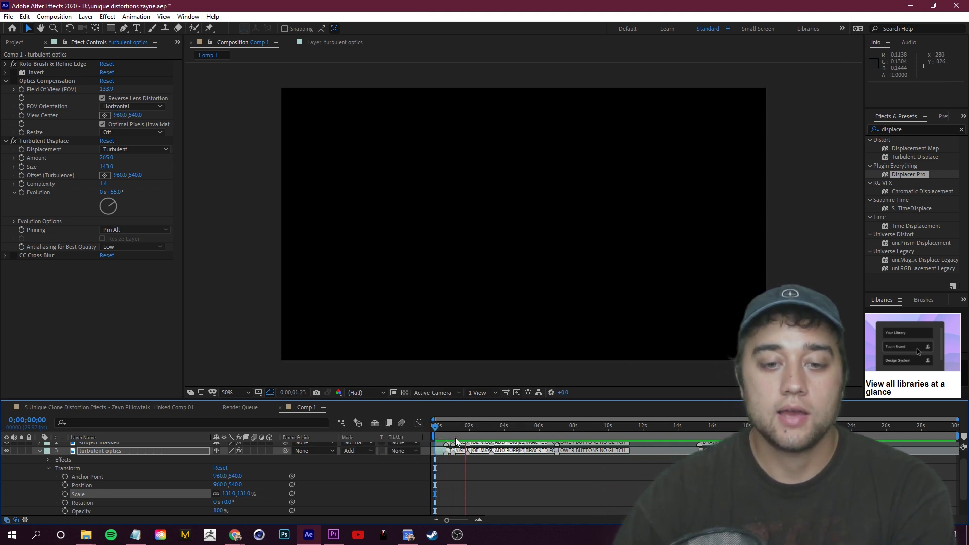
key("space")
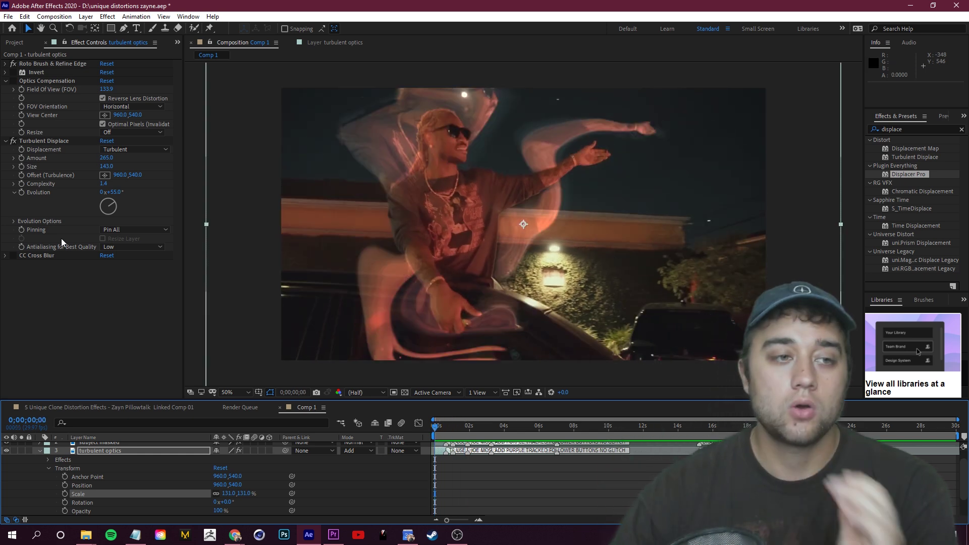
left_click_drag(22, 150, 25, 241)
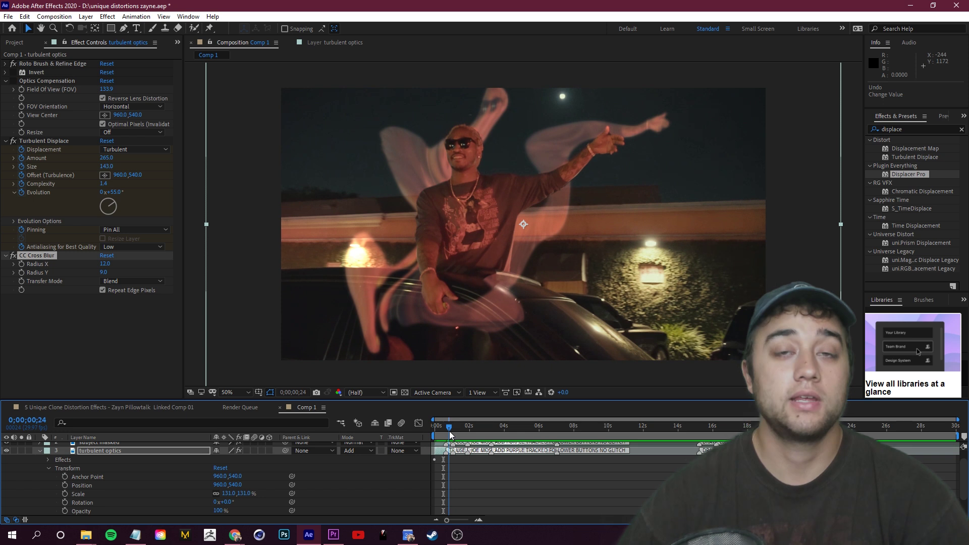
left_click_drag(448, 431, 436, 436)
key("space")
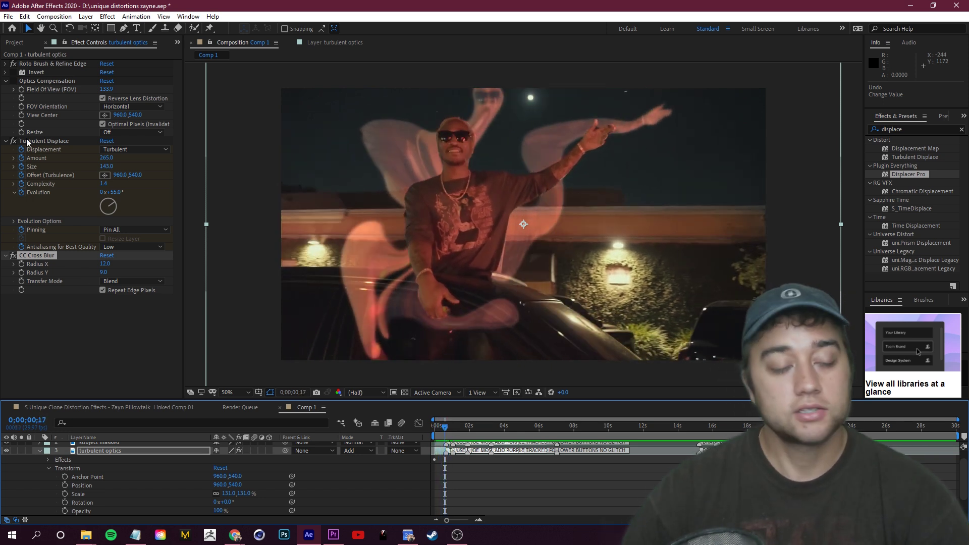
- Toggle Optics Compensation on turbulent optics to compare the distortion with and without it
left_click(13, 81)
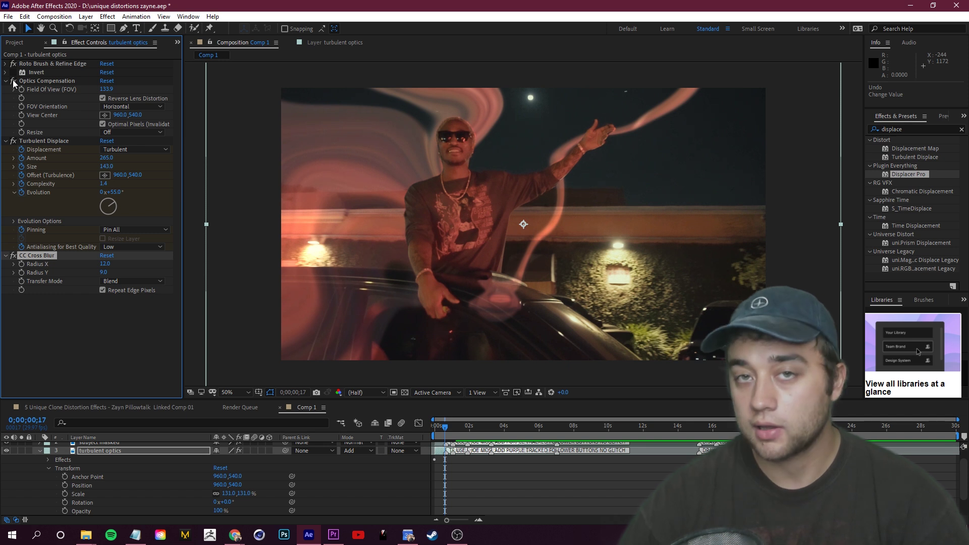
left_click(14, 81)
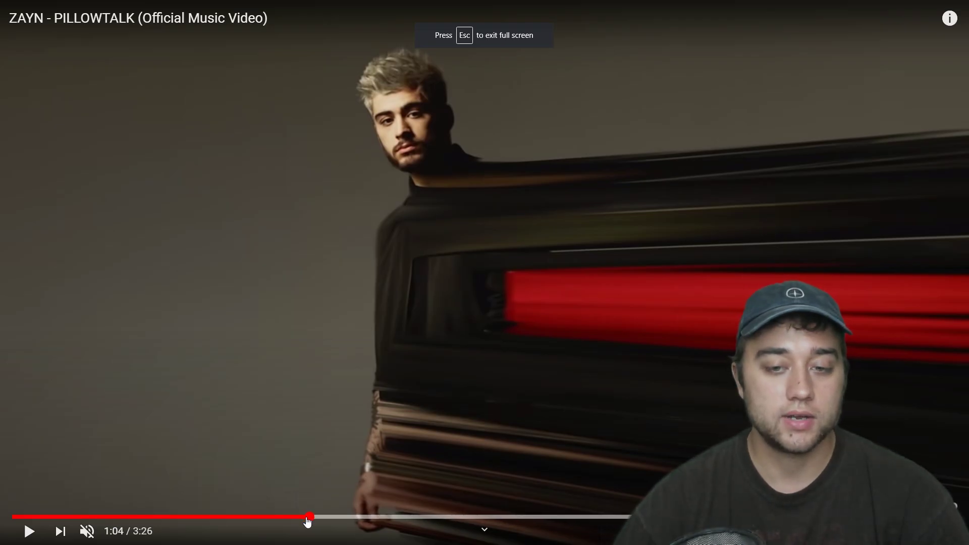
- Switch to the ZAYN - PILLOWTALK music video and examine the sideways stretch distortion frame by frame around 1:04
left_click(306, 518)
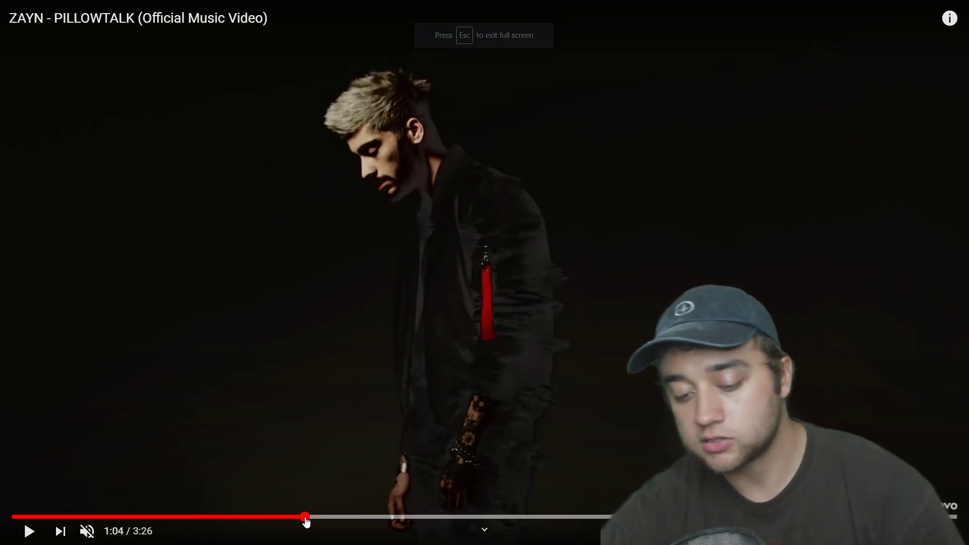
left_click(307, 521)
key("comma")
key("comma")
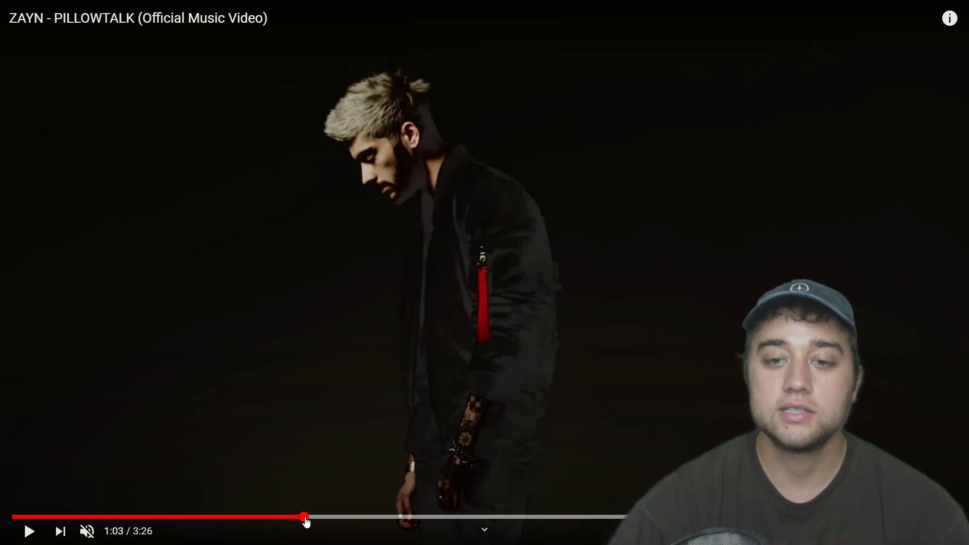
left_click(307, 520)
left_click(306, 520)
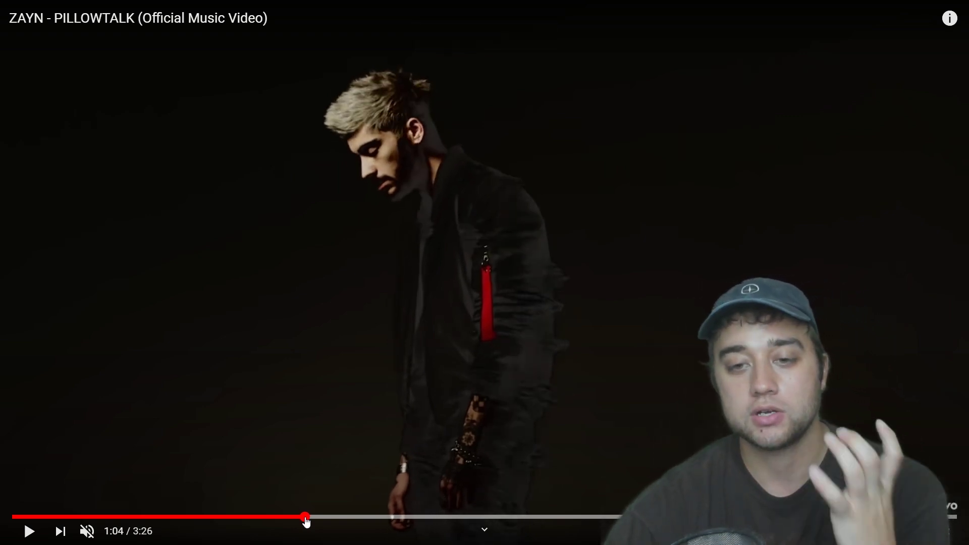
key("period")
key("period")
key("period")
key("period")
key("period")
key("period")
key("period")
key("period")
key("period")
key("period")
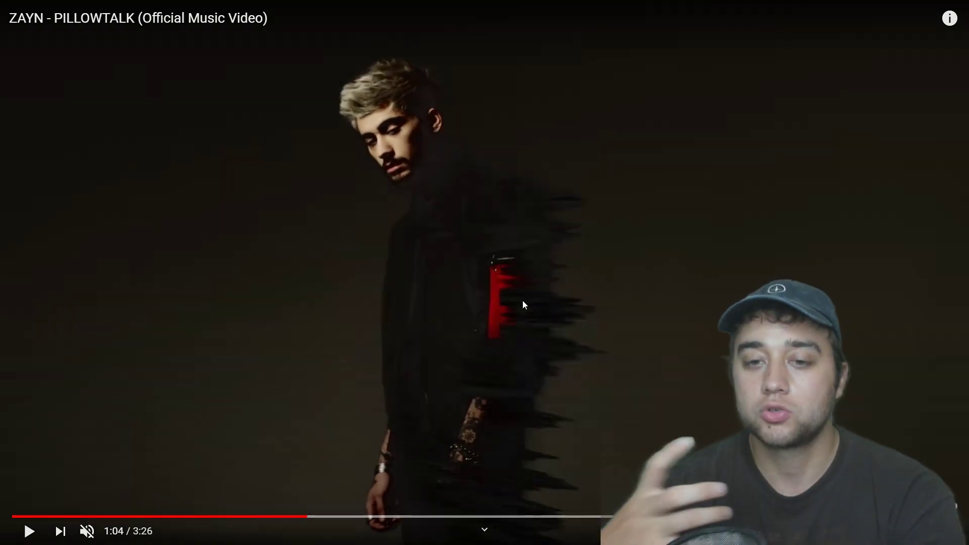
key("period")
key("period")
key("period")
key("period")
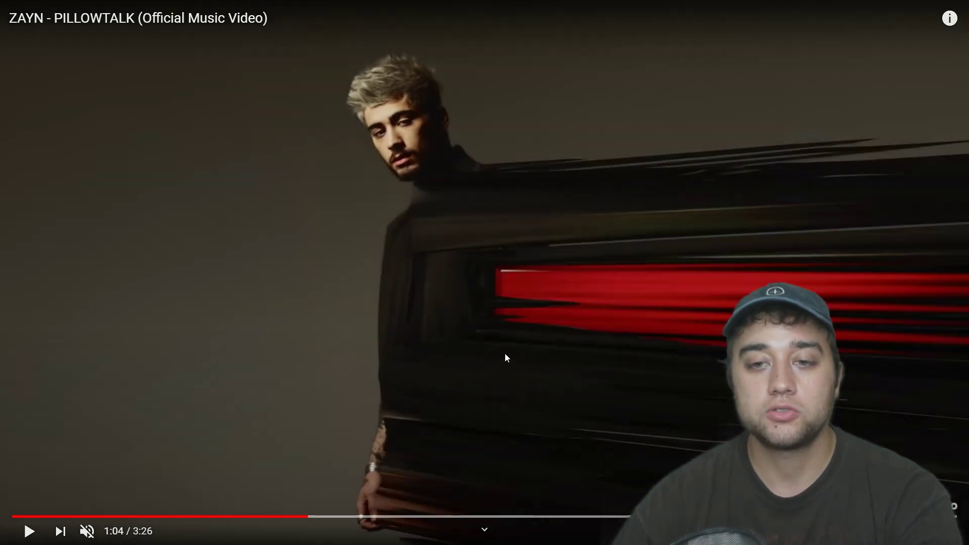
key("Escape")
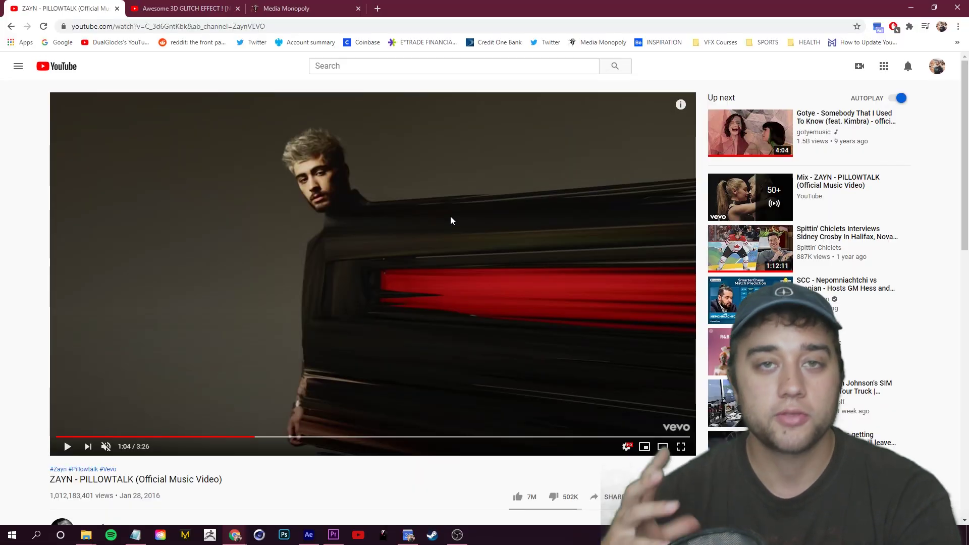
- Skim the Awesome 3D GLITCH EFFECT tutorial up to the audio-reacting section and view the 3D Glitch After Effects Template product page
key("ctrl+Tab")
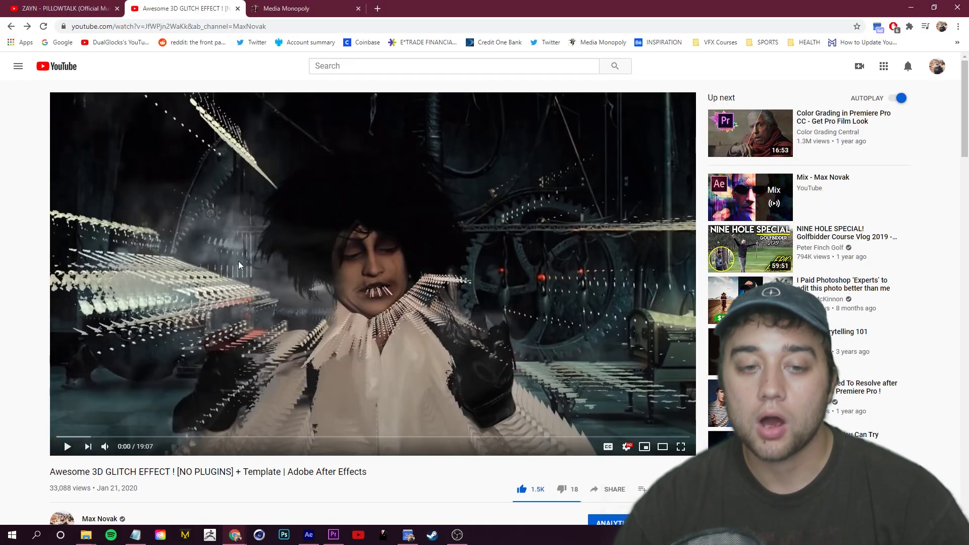
left_click(111, 452)
left_click(67, 447)
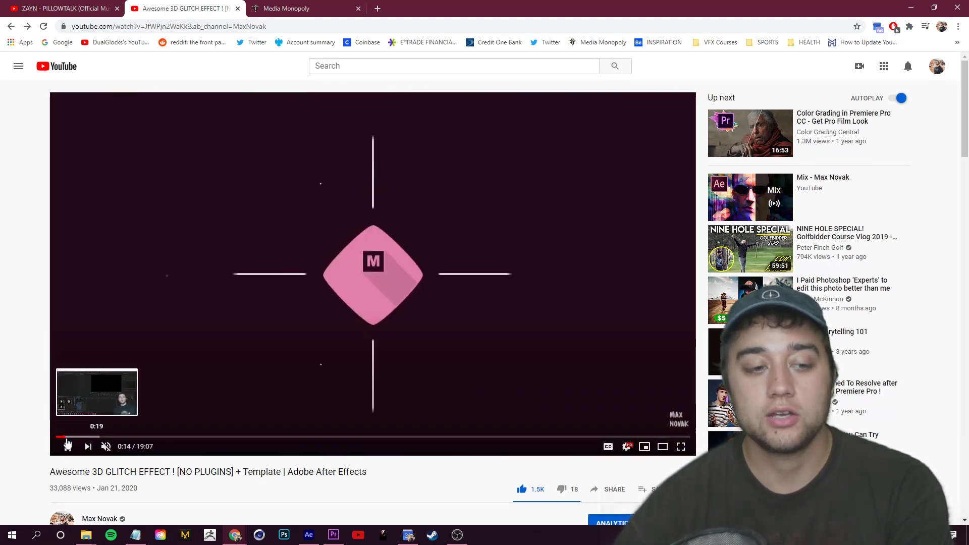
left_click(61, 438)
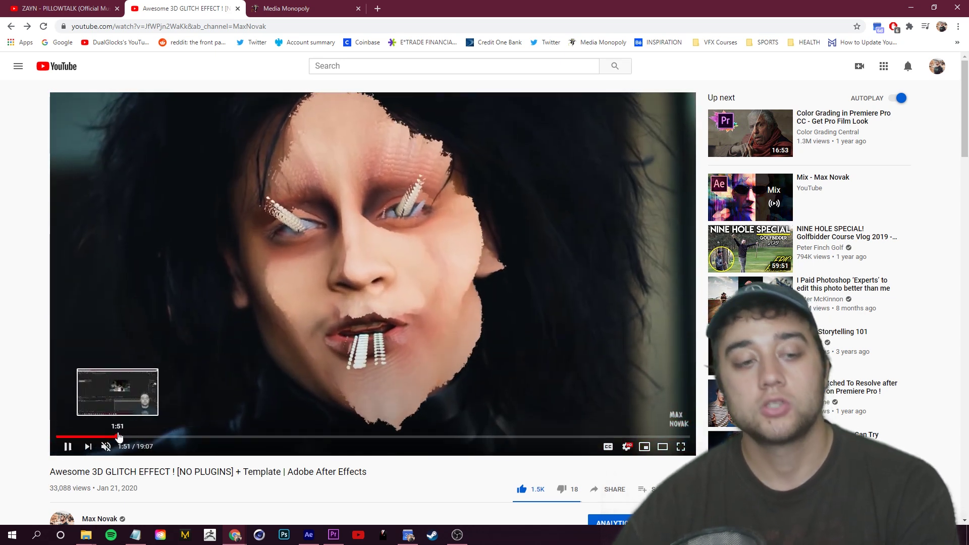
left_click(117, 437)
left_click(170, 437)
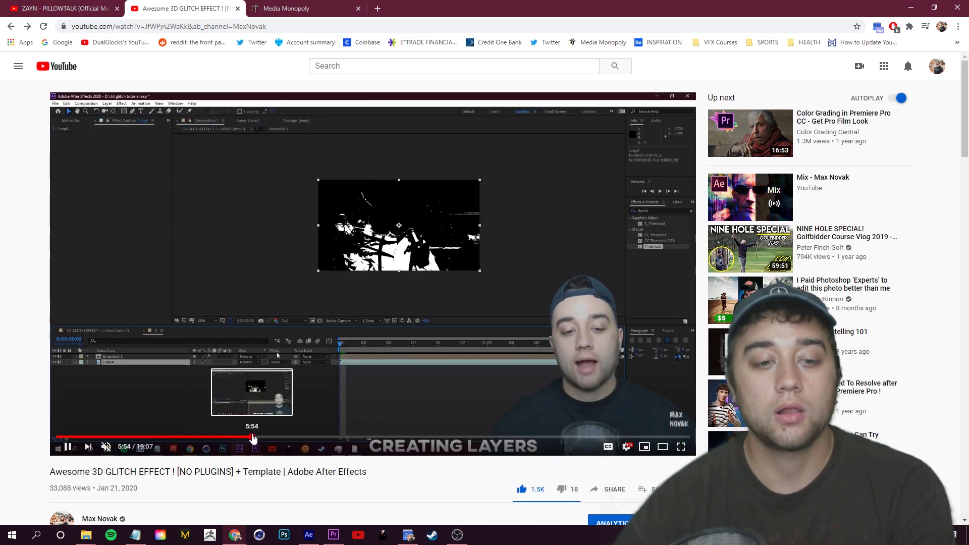
left_click(337, 438)
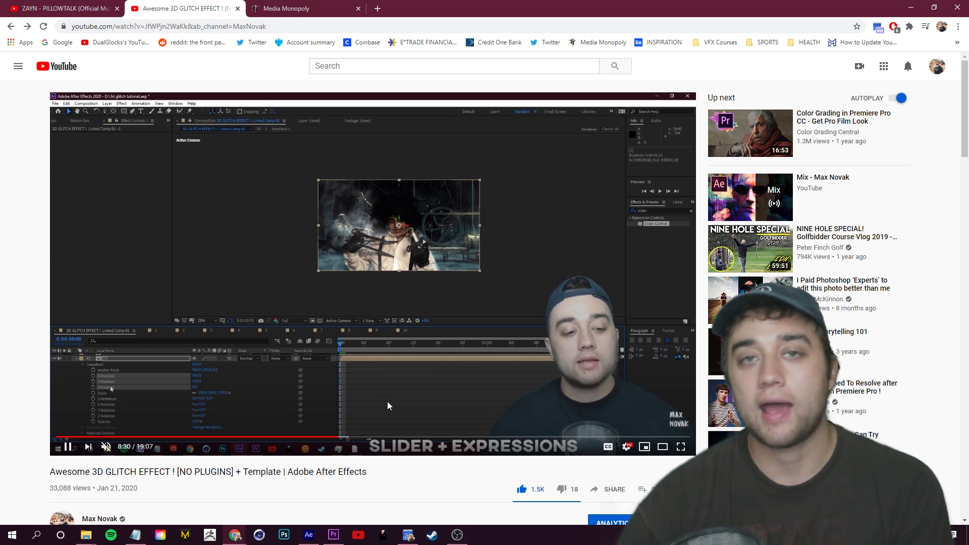
left_click(461, 437)
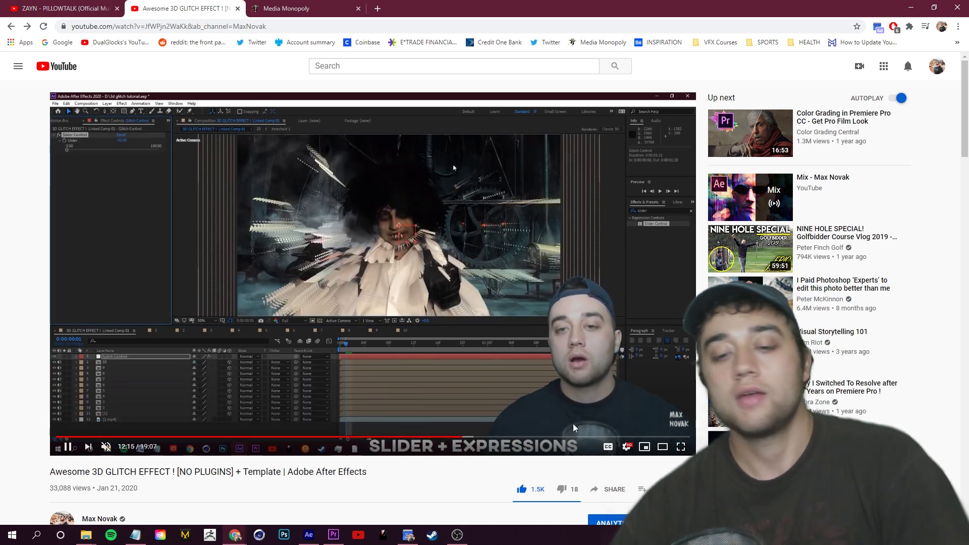
left_click(565, 438)
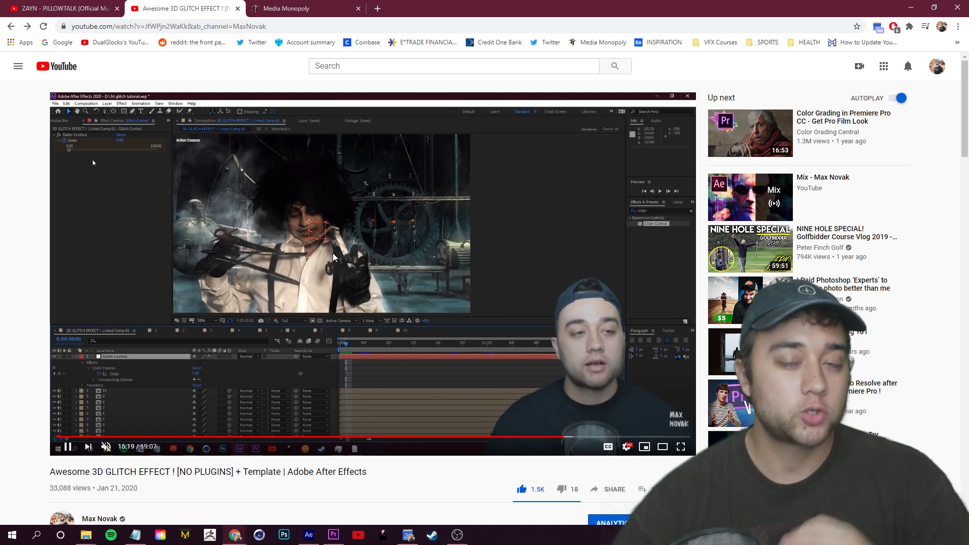
left_click(324, 265)
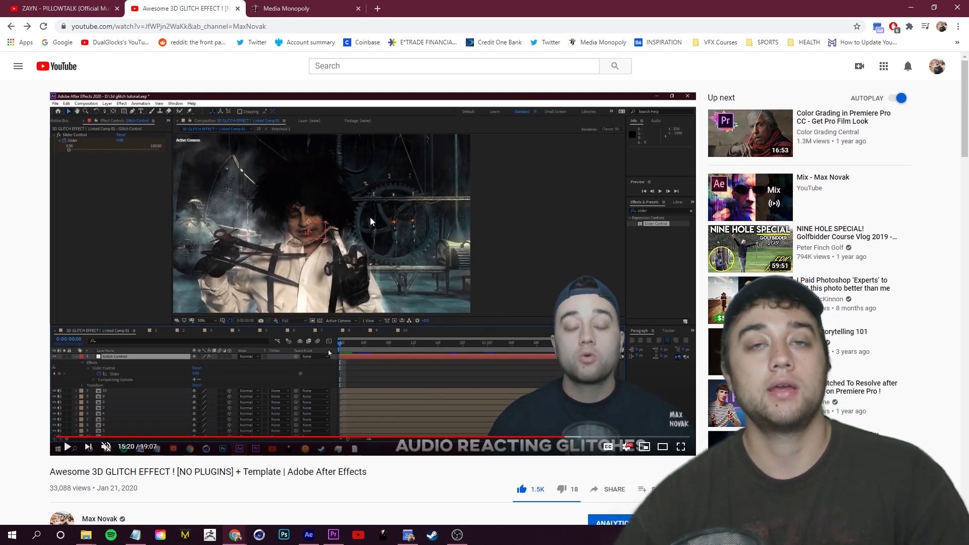
left_click(292, 10)
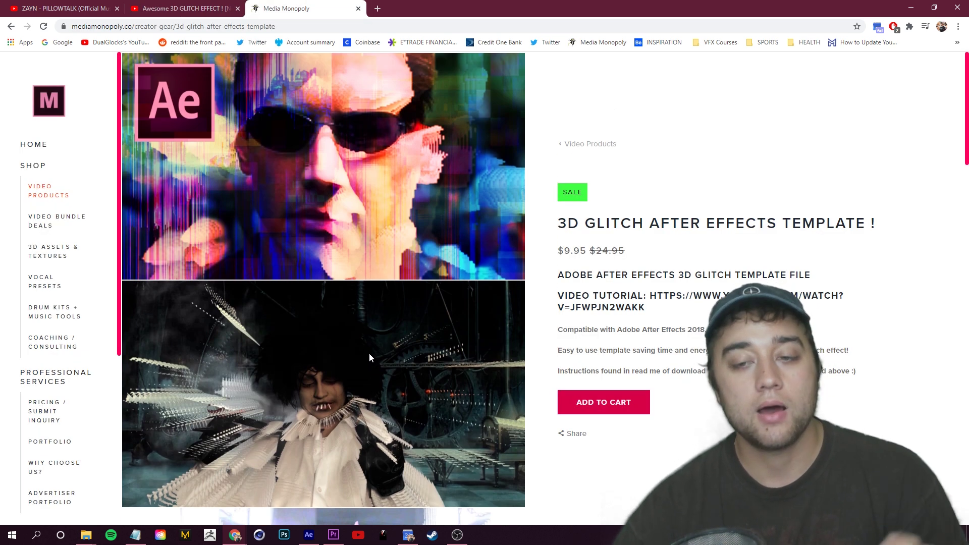
scroll(376, 353, "down", 1)
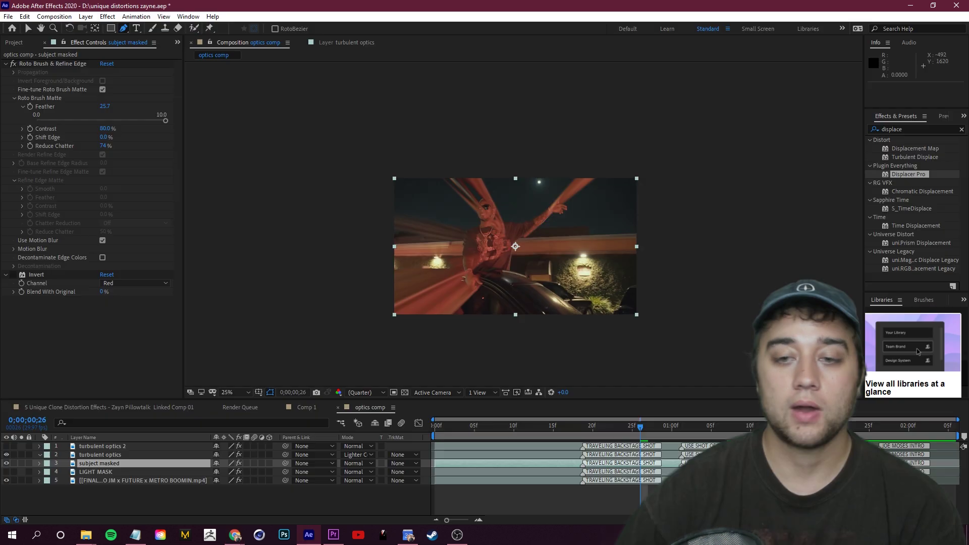
- Switch to After Effects and import the 3D GLITCH TEMPLATE (17.x) project file from the 3D GLITCH TEMPLATE folder
left_click(490, 430)
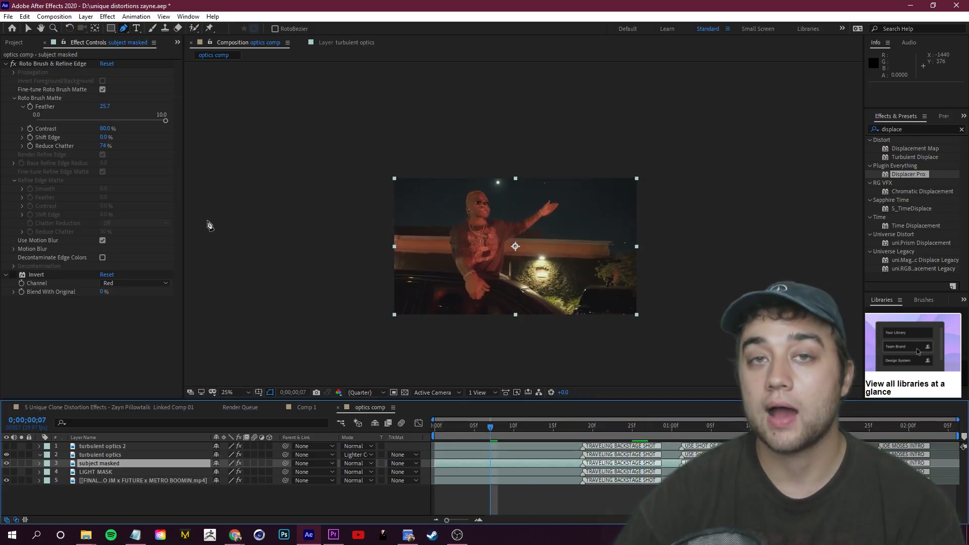
left_click(177, 42)
left_click(189, 54)
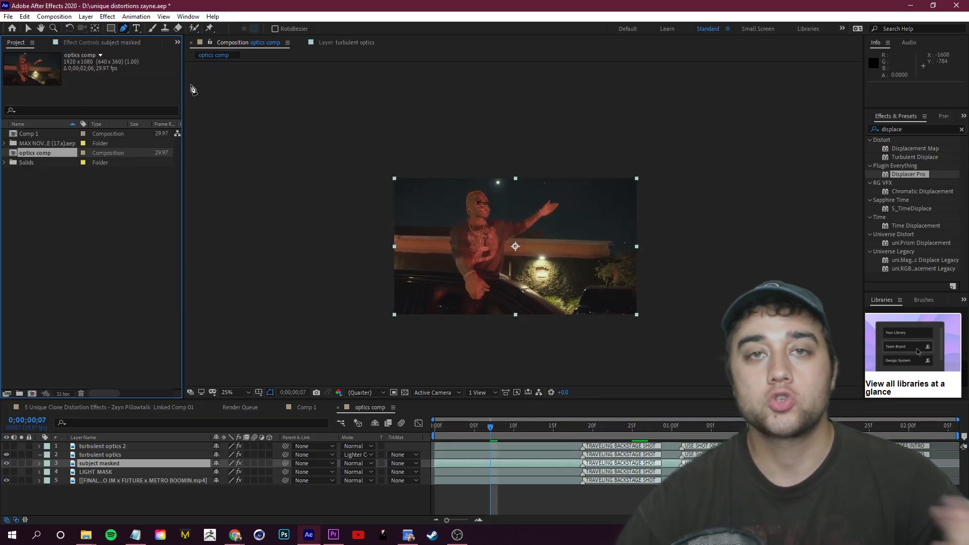
left_click(89, 206)
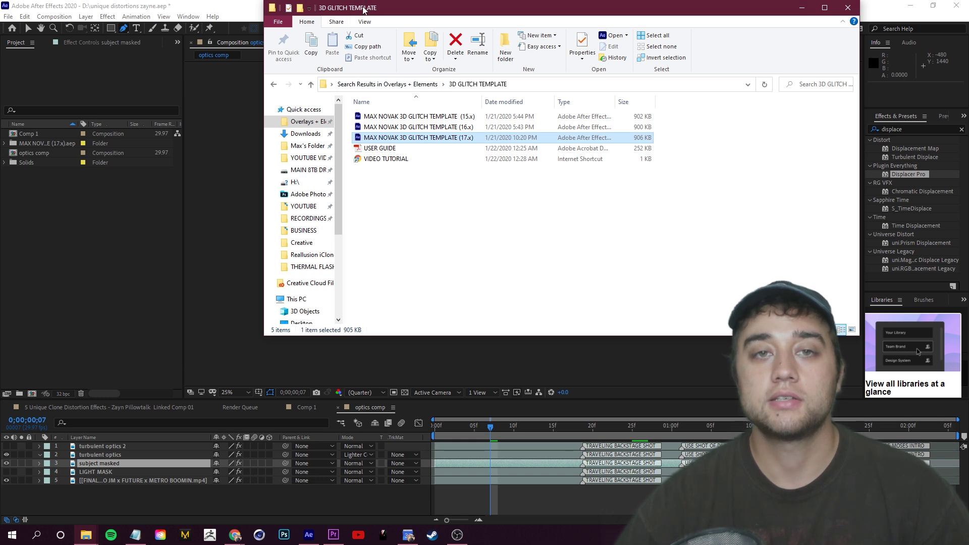
left_click_drag(363, 9, 383, 22)
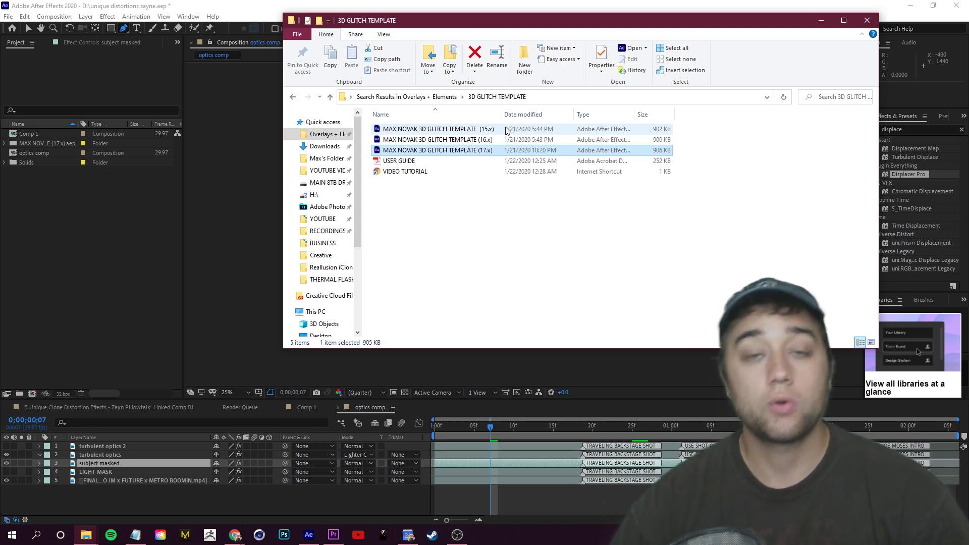
left_click_drag(444, 150, 67, 243)
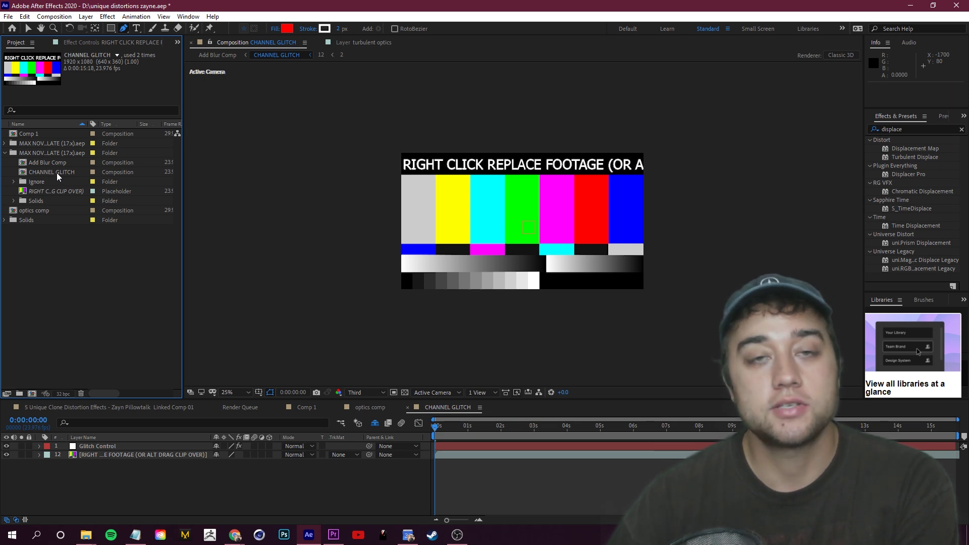
- Replace the placeholder footage layer in CHANNEL GLITCH with the GUCCI GUCCI FINAL DRAFT COLOR ADDED LOW RES.mp4 clip from the main drive
left_click(57, 172)
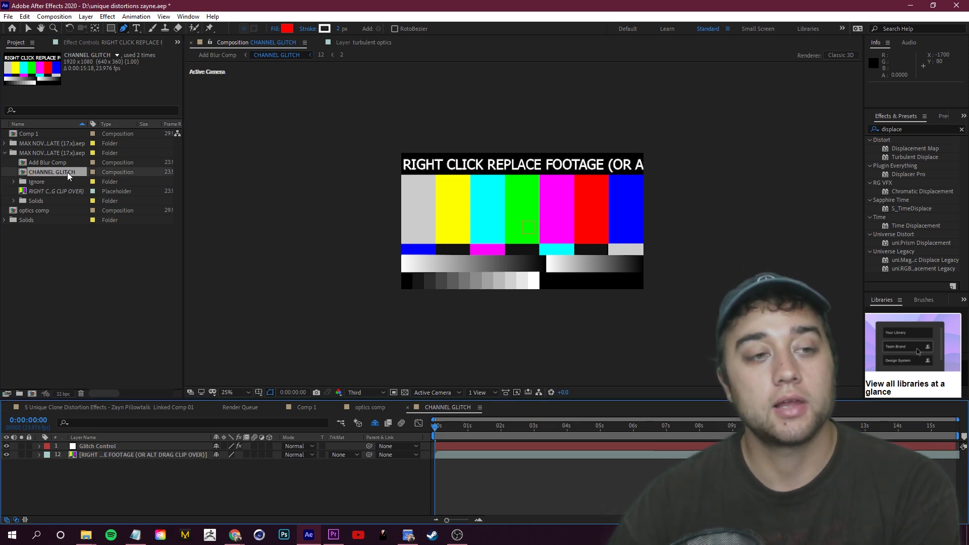
left_click(120, 455)
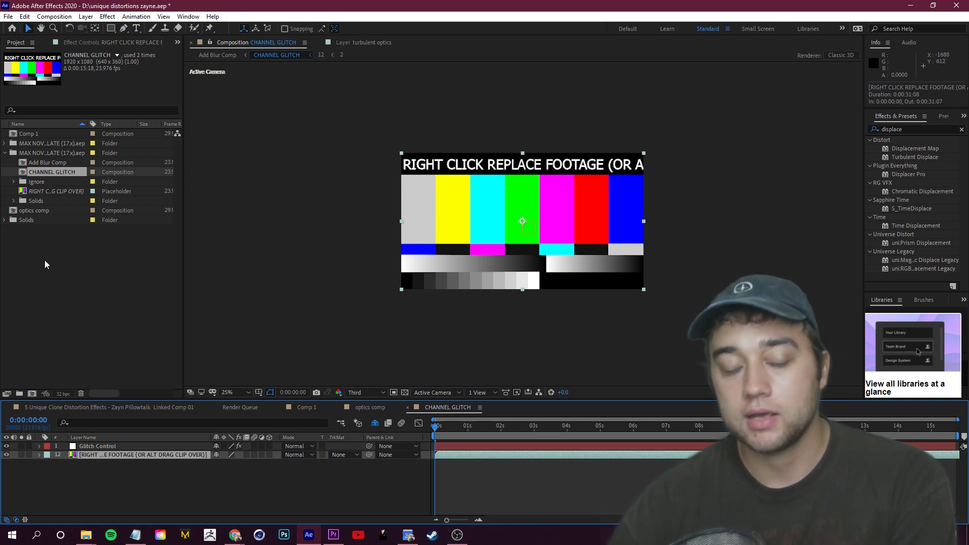
left_click(84, 254)
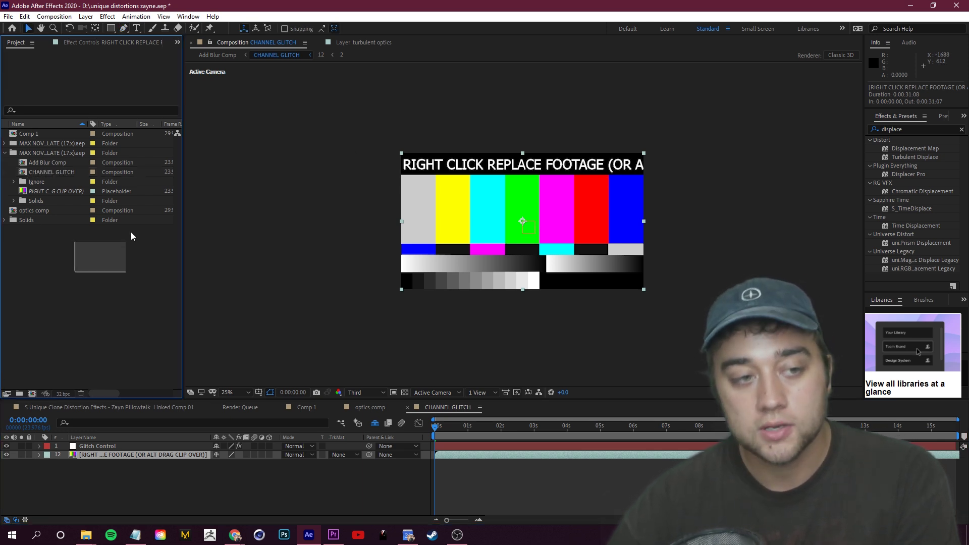
left_click(25, 191)
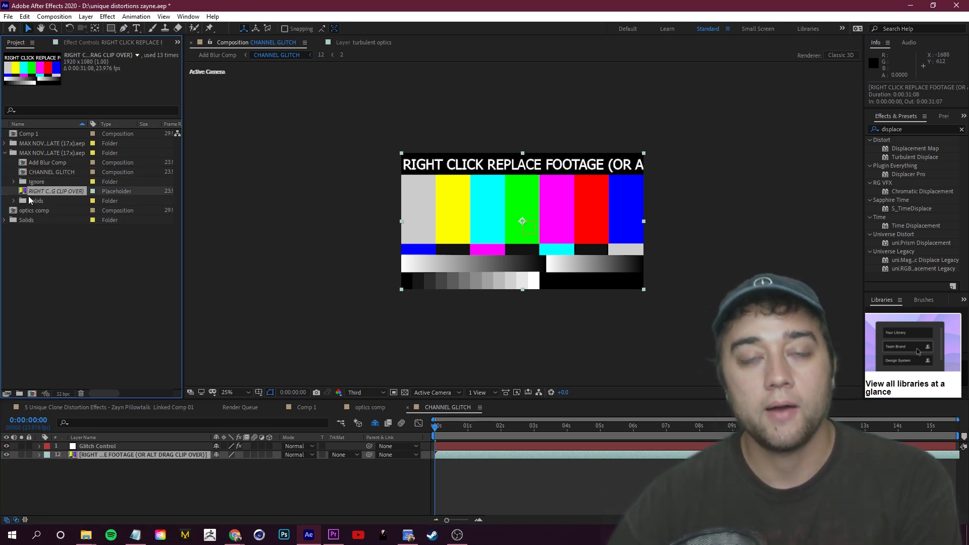
right_click(63, 191)
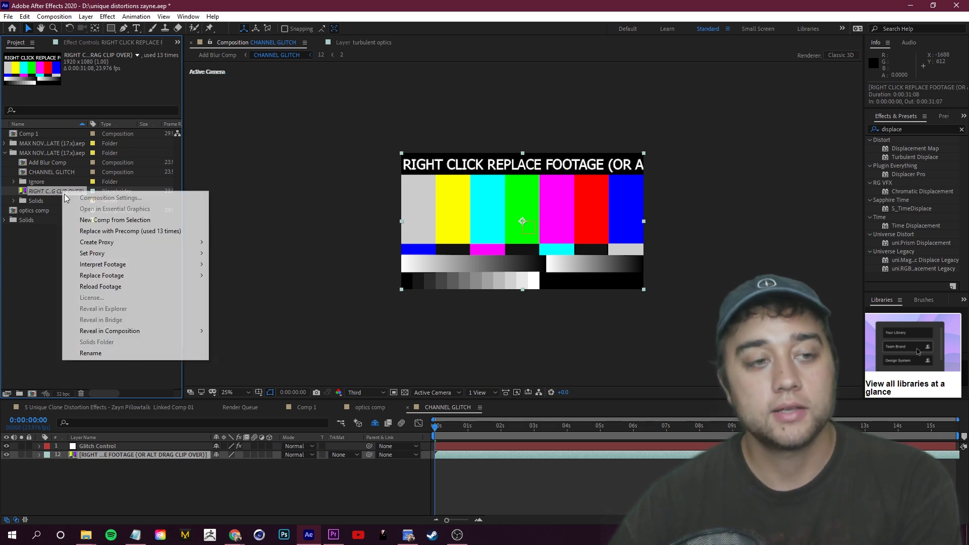
mouse_move(138, 280)
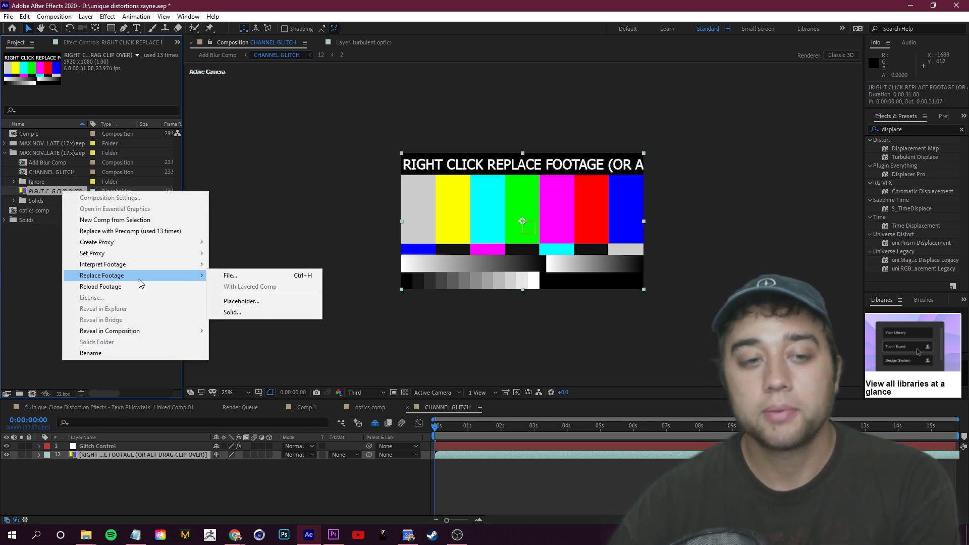
left_click(232, 276)
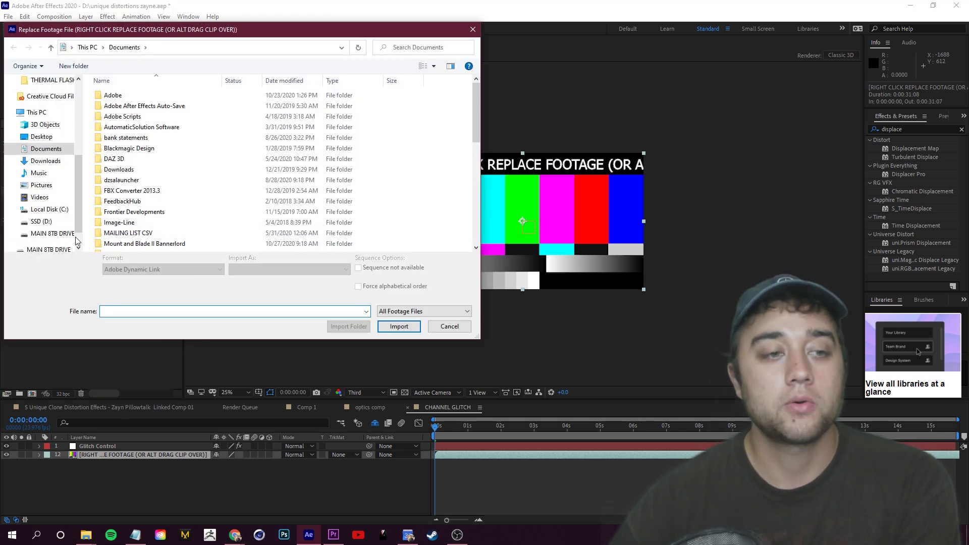
left_click(56, 234)
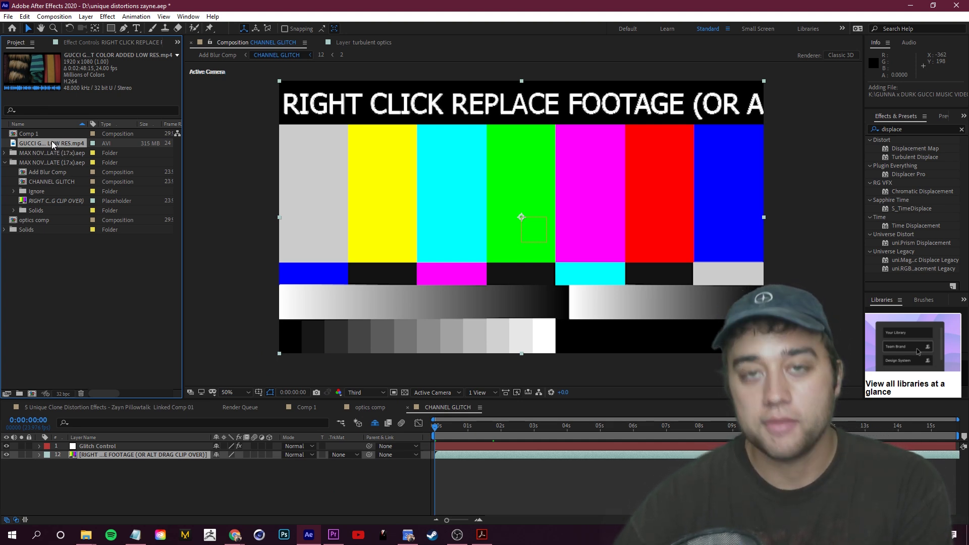
left_click_drag(52, 142, 45, 201)
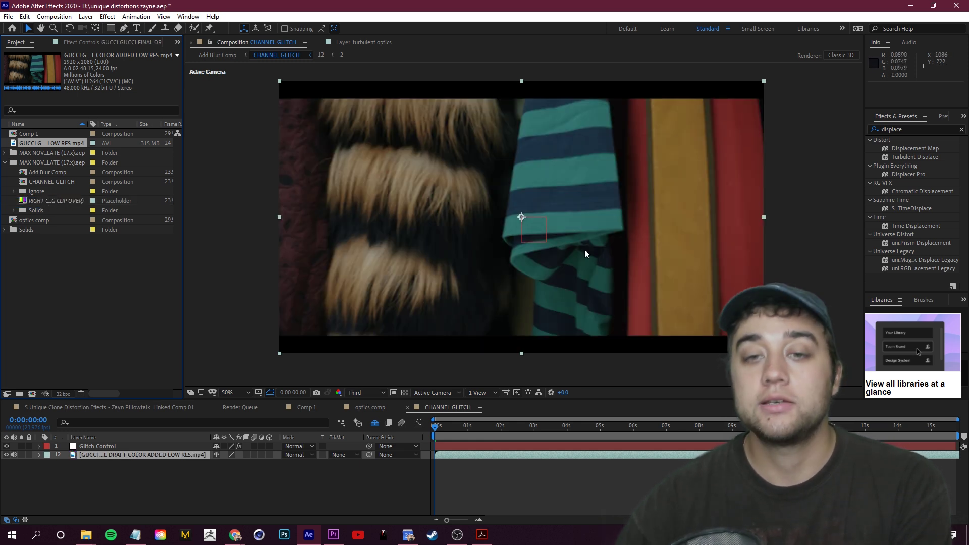
- Lower the Glitch Control layer's Slider to a negative value and preview the glitch on the fence shot around 0:00:06:07
left_click(122, 447)
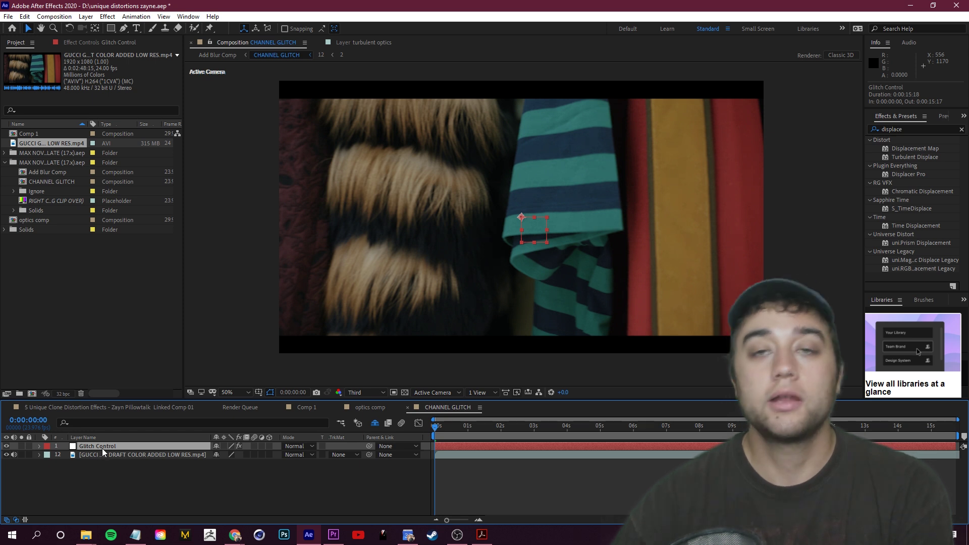
left_click(114, 44)
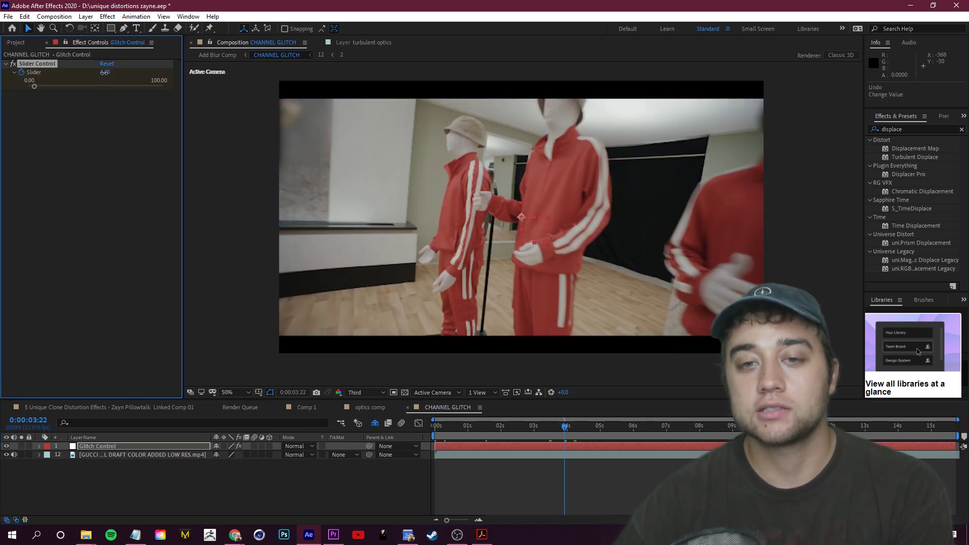
left_click_drag(105, 72, 75, 70)
key("space")
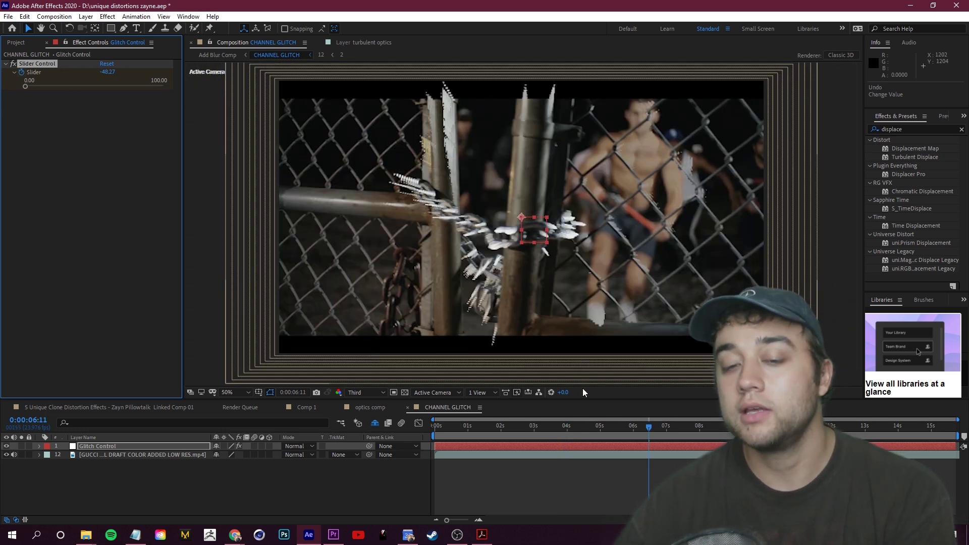
mouse_move(654, 425)
left_mouse_down()
mouse_move(630, 429)
mouse_move(644, 429)
left_mouse_up()
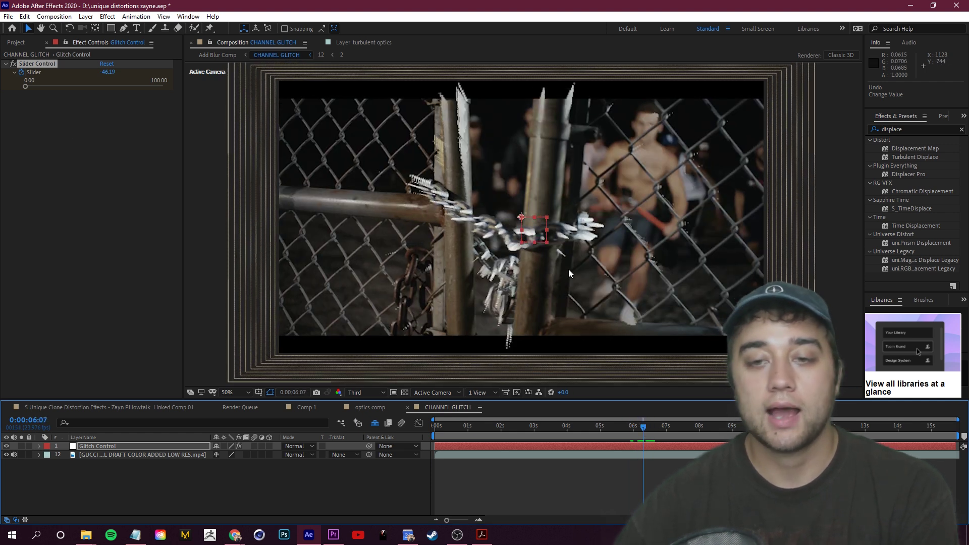
- Push the Glitch Control Slider down to about -258 at 0:00:06:07 and raise it again to compare glitch strengths
key("slash")
left_click_drag(112, 72, 31, 93)
scroll(528, 214, "down", 1)
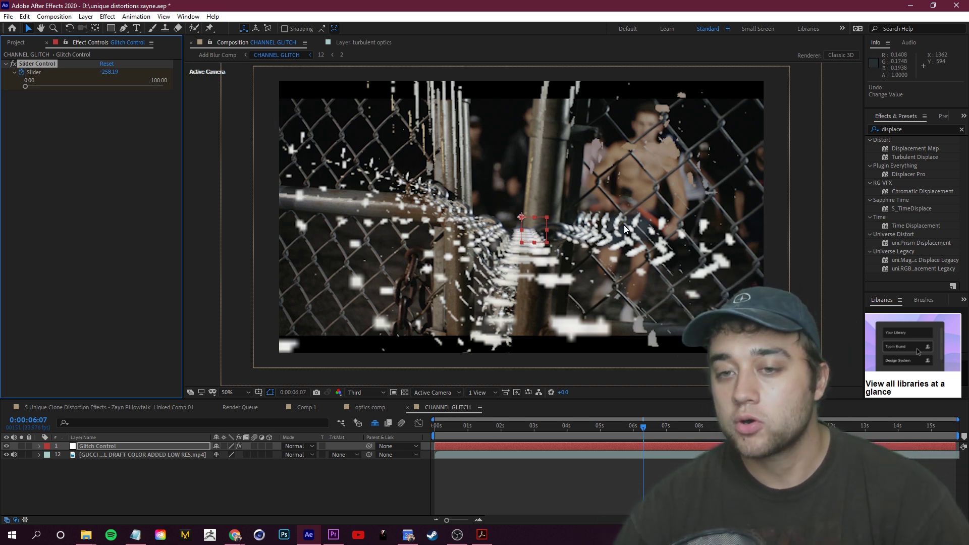
left_click_drag(93, 73, 235, 84)
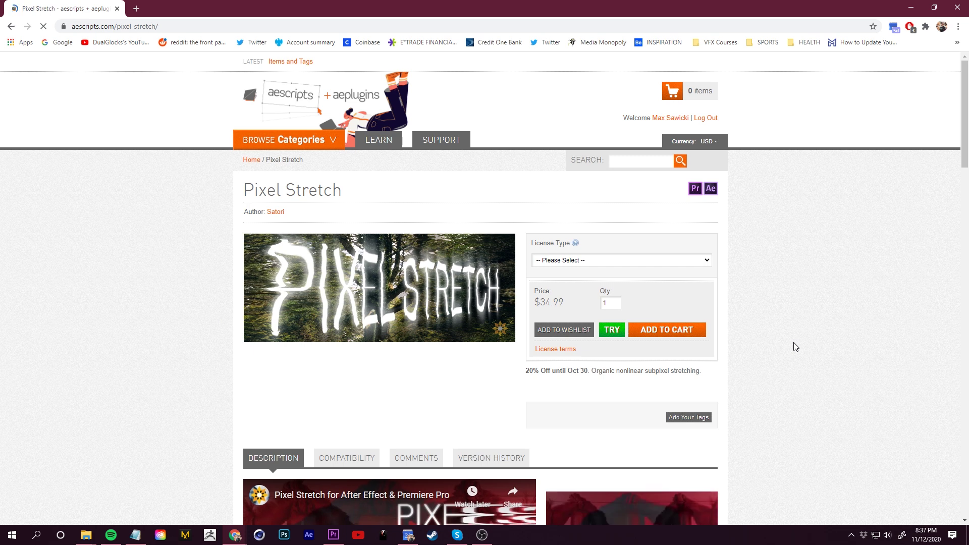
- Review the aescripts Pixel Stretch product page in the browser, covering its sample images, usage hints and parameter rundown
scroll(796, 346, "down", 5)
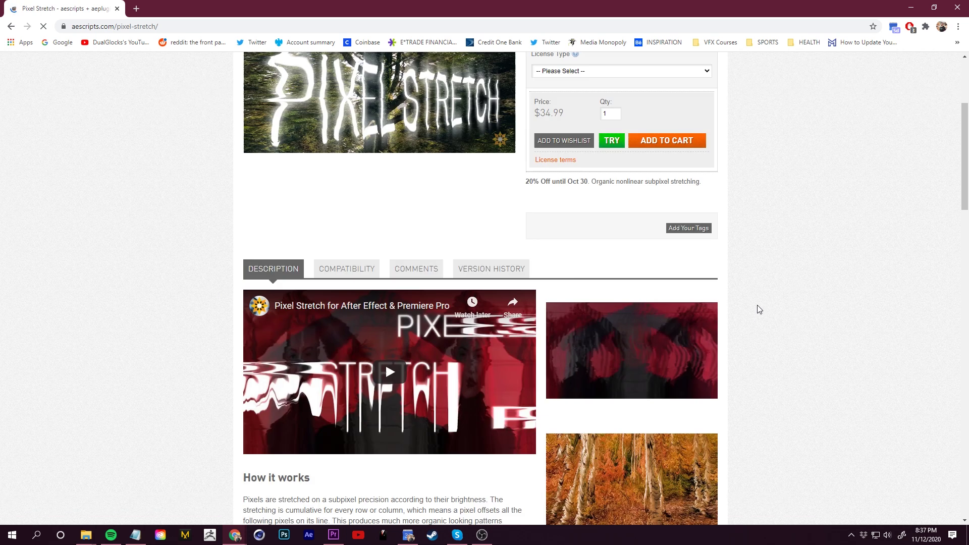
scroll(631, 289, "down", 1)
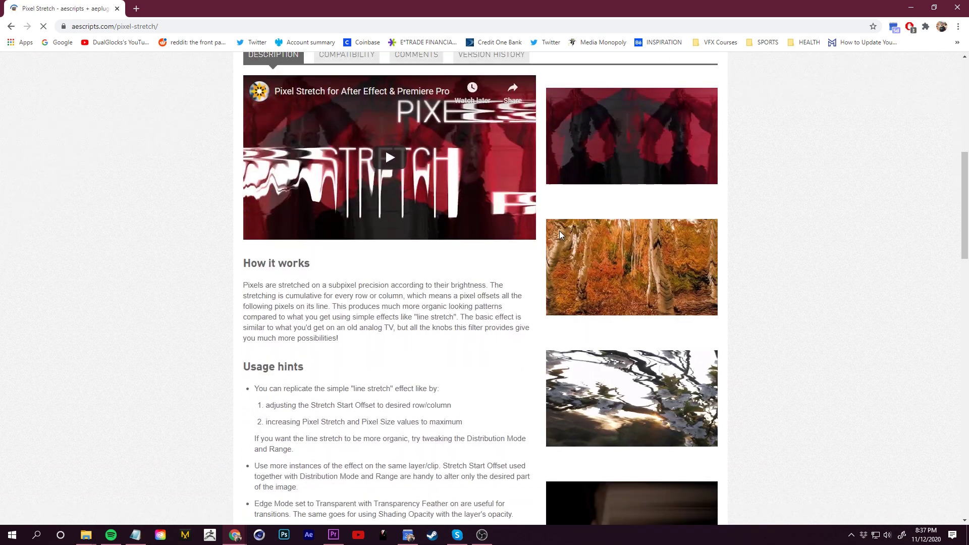
scroll(582, 245, "down", 4)
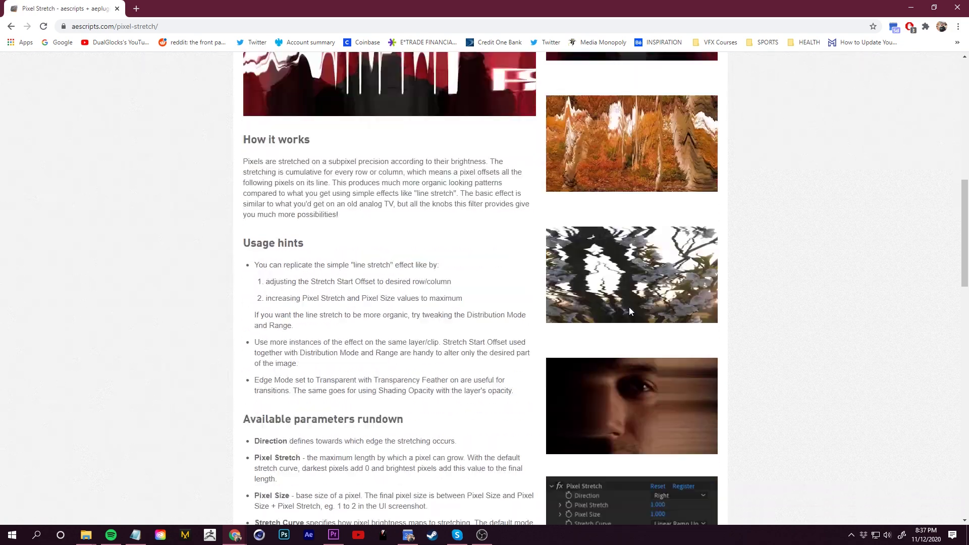
scroll(631, 342, "down", 11)
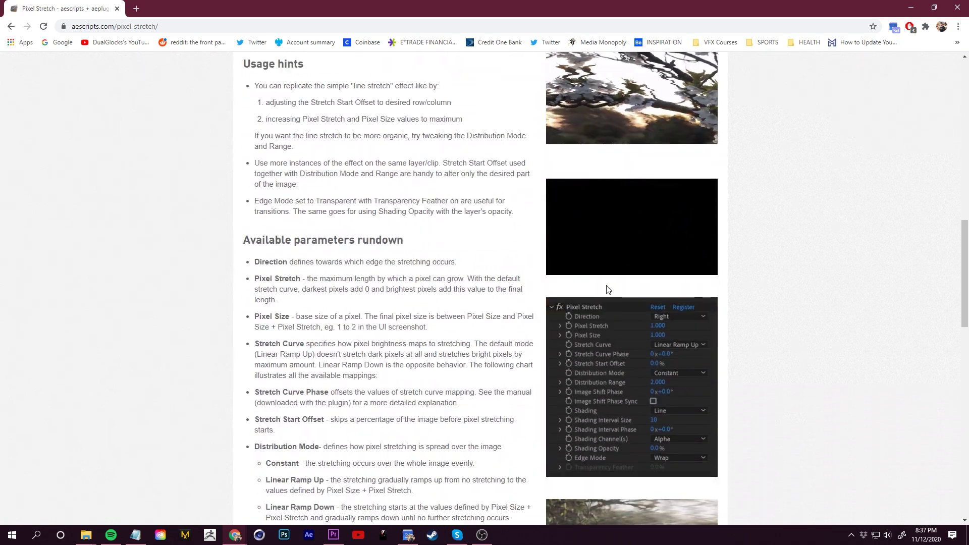
scroll(686, 392, "down", 5)
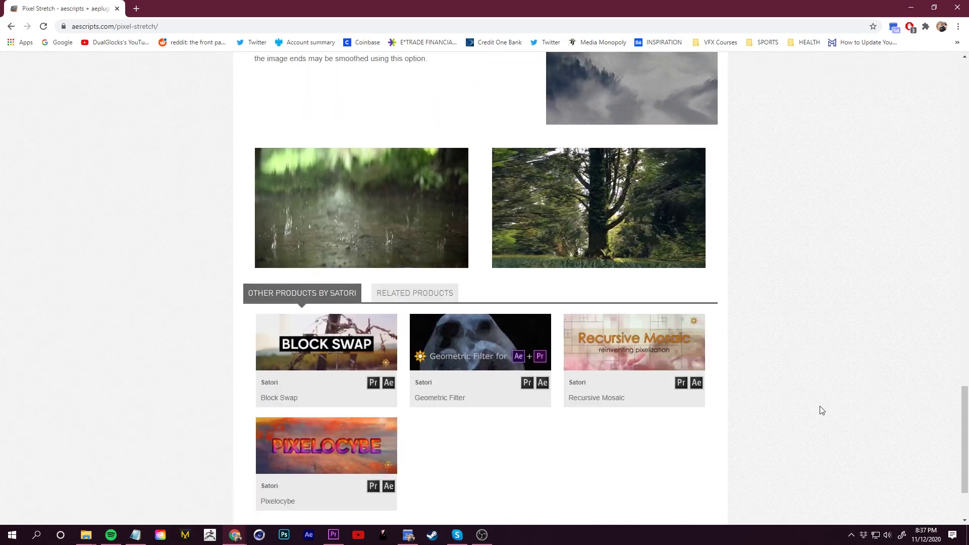
middle_click(833, 184)
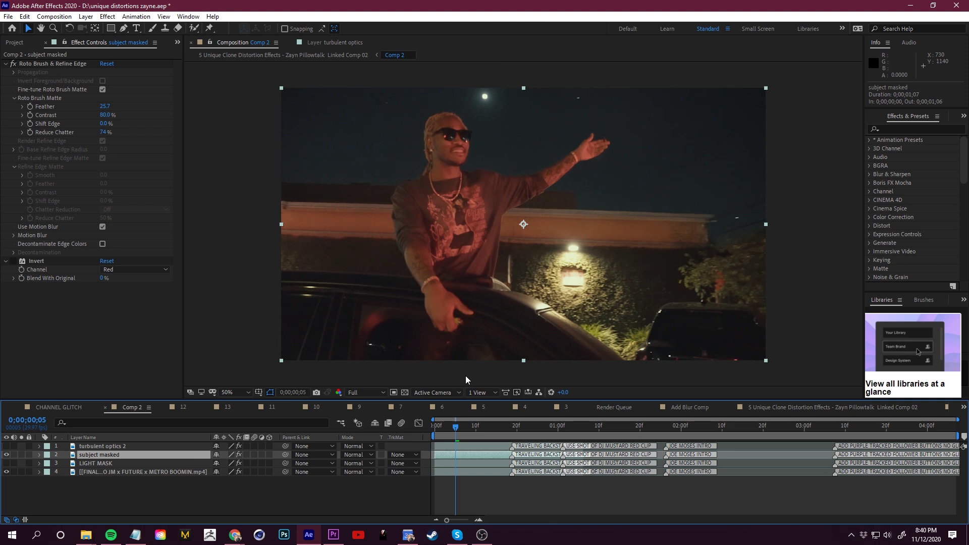
- Duplicate the subject masked layer in Comp 2 and apply the Satori Pixel Stretch effect to the copy
key("ctrl+d")
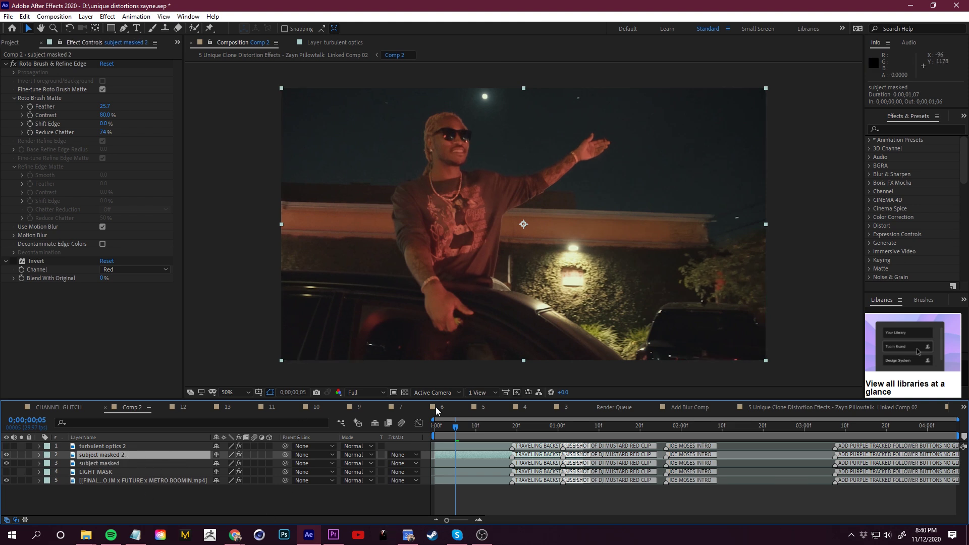
left_click(909, 129)
type("pixel s")
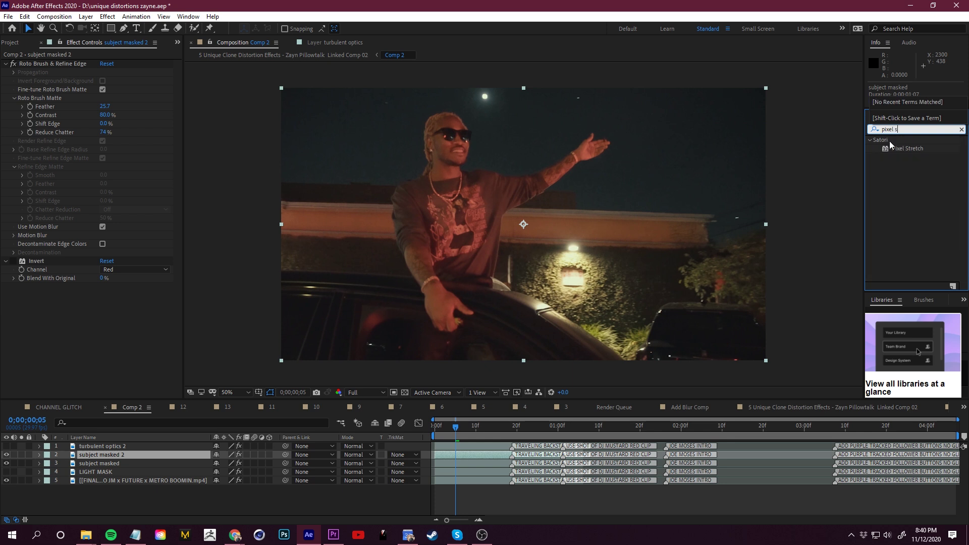
left_click_drag(913, 154, 127, 456)
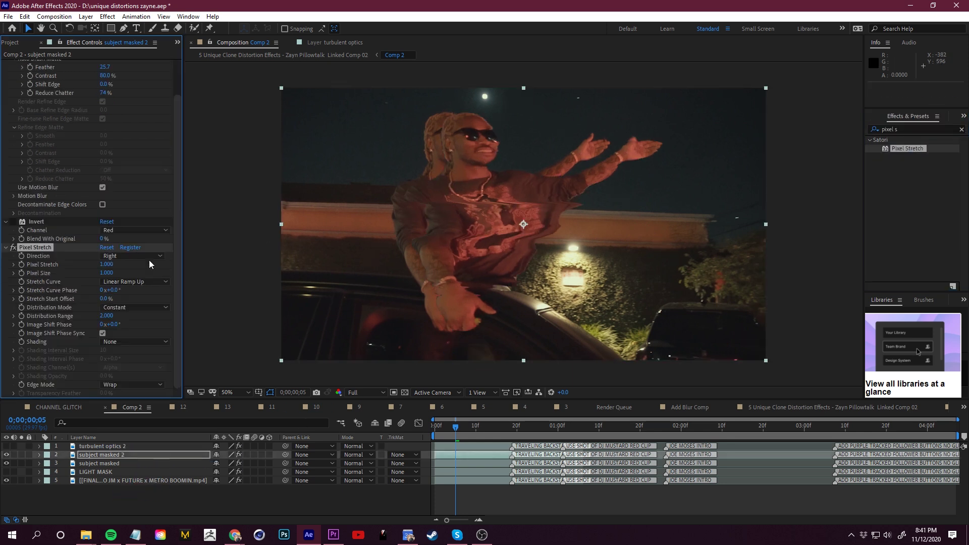
- Keyframe the Pixel Stretch amount on subject masked 2 from 0 at 0:00:00:05 to 2.7 at 0:00:01:01
mouse_move(104, 266)
left_mouse_down()
mouse_move(121, 264)
mouse_move(65, 264)
left_mouse_up()
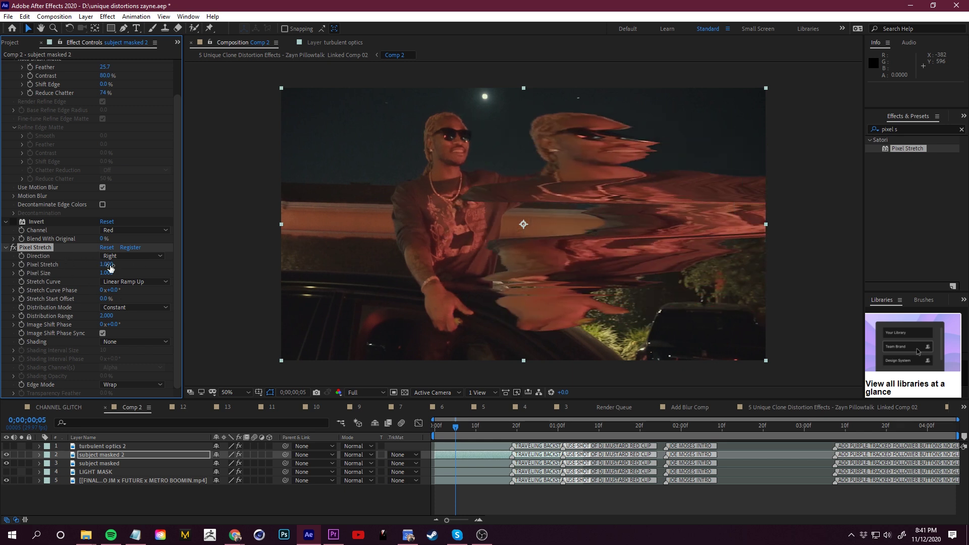
key("ctrl+z")
key("ctrl+z")
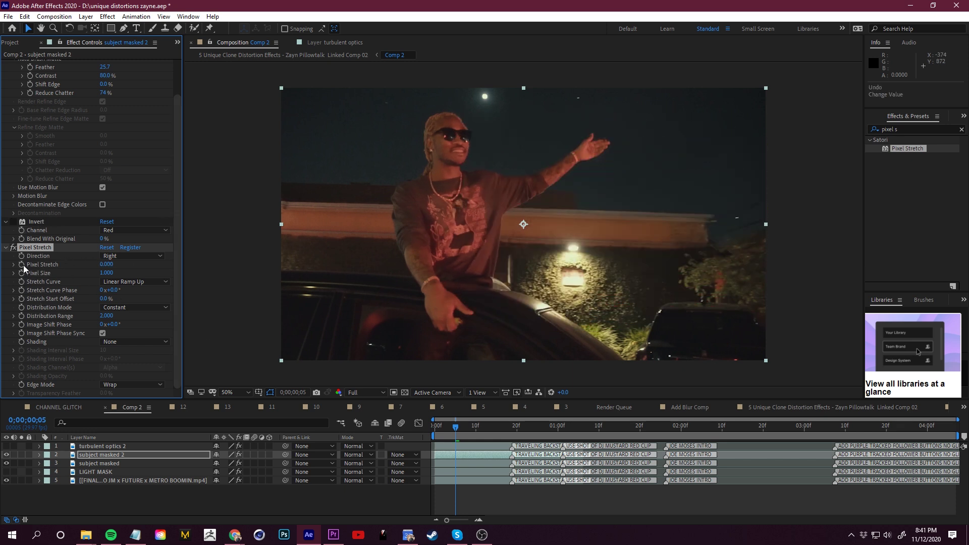
left_click_drag(457, 427, 591, 427)
left_click_drag(112, 266, 130, 256)
- Try the Left and Down stretch directions on subject masked 2, set Direction to Up, and scrub back to check the animation
left_click(135, 257)
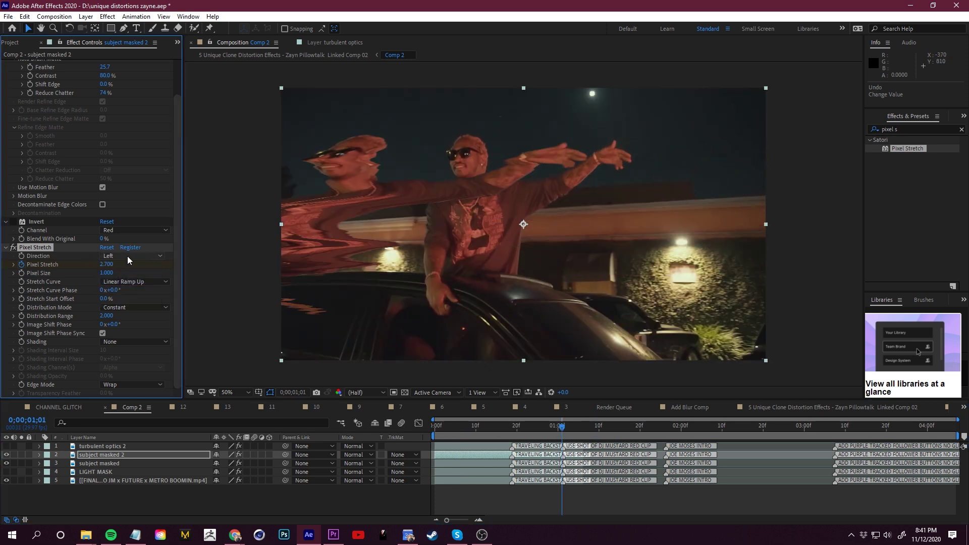
left_click(131, 258)
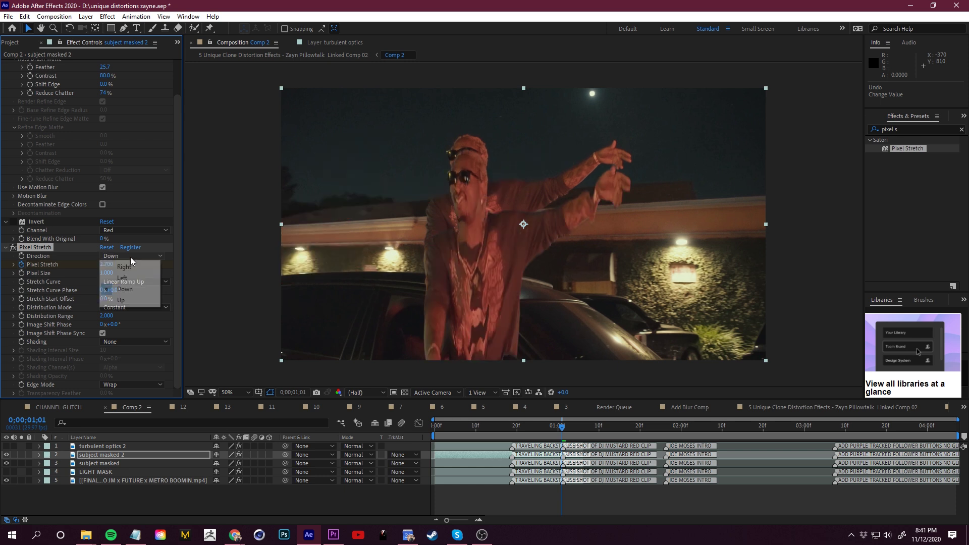
left_click(132, 302)
left_click_drag(627, 426, 447, 437)
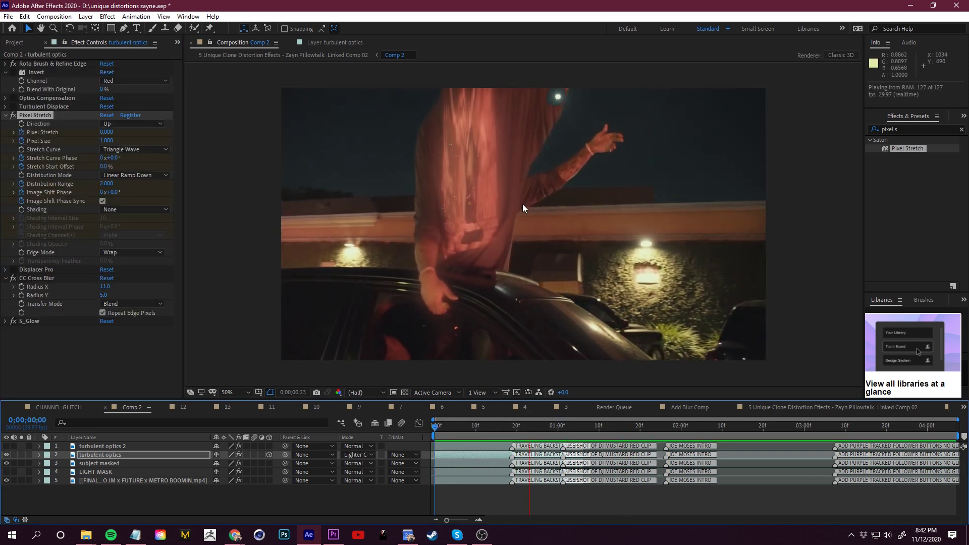